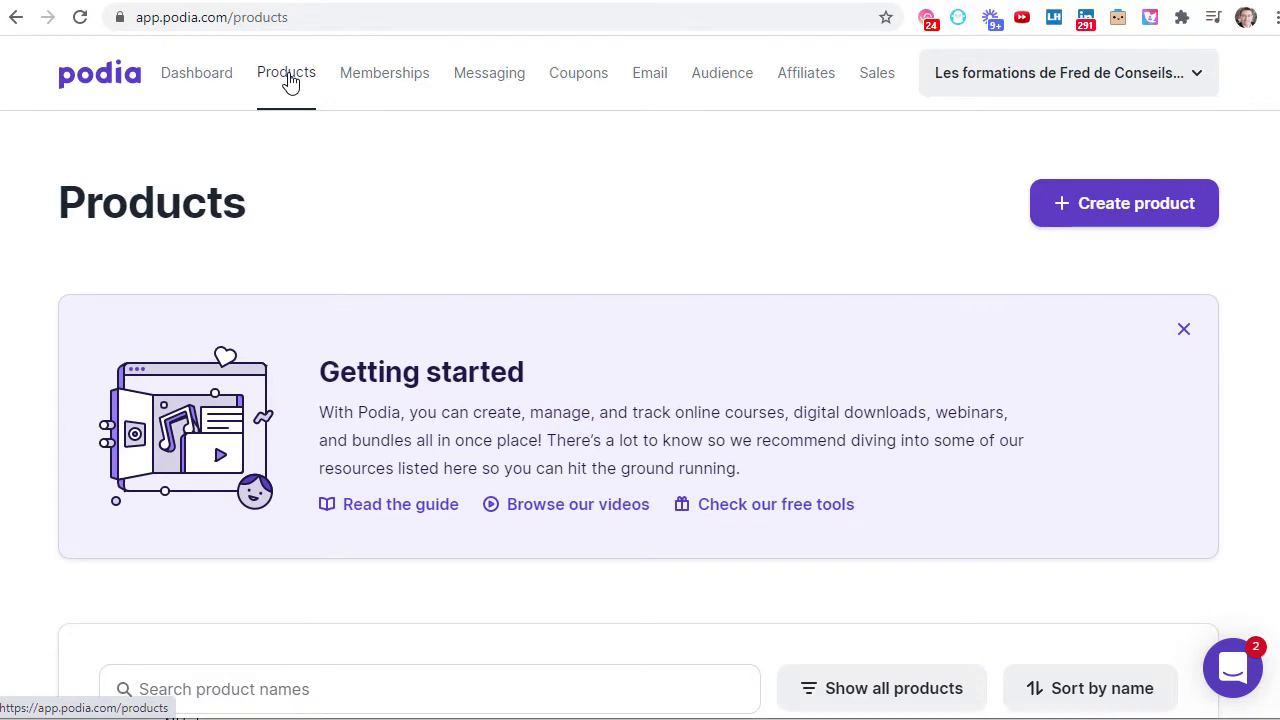
Open the product overview and examine the existing products with their types, statuses, prices and customers.
{"action": "left_click", "coordinate": [289, 80]}
{"action": "scroll", "coordinate": [697, 213], "scroll_direction": "down", "scroll_amount": 3}
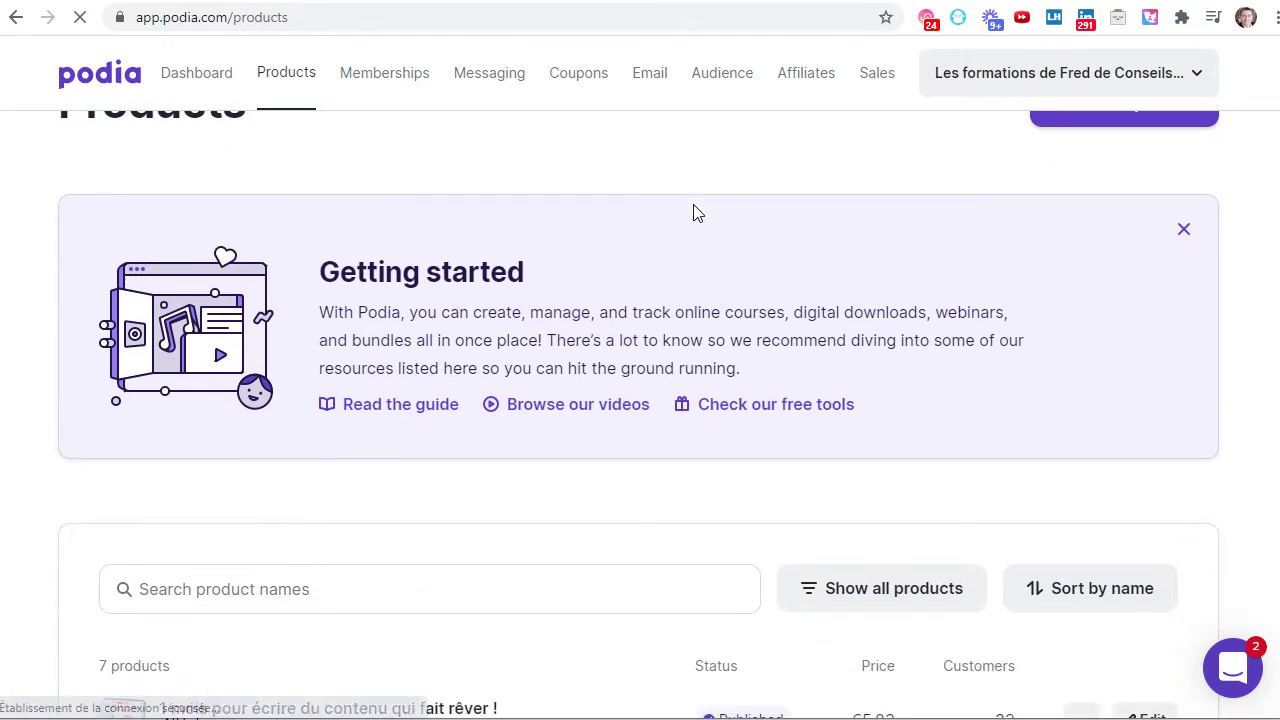
{"action": "scroll", "coordinate": [697, 213], "scroll_direction": "down", "scroll_amount": 1}
{"action": "scroll", "coordinate": [697, 213], "scroll_direction": "down", "scroll_amount": 5}
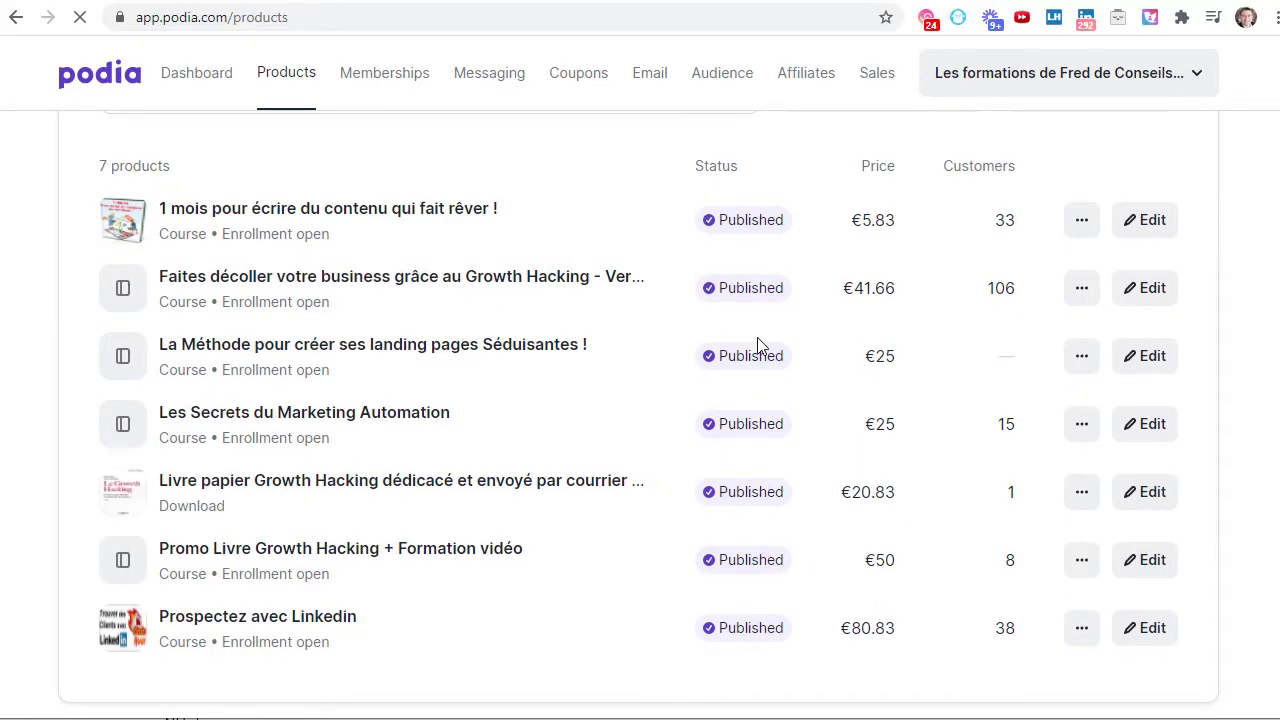
{"action": "scroll", "coordinate": [757, 346], "scroll_direction": "up", "scroll_amount": 4}
{"action": "scroll", "coordinate": [764, 340], "scroll_direction": "down", "scroll_amount": 2}
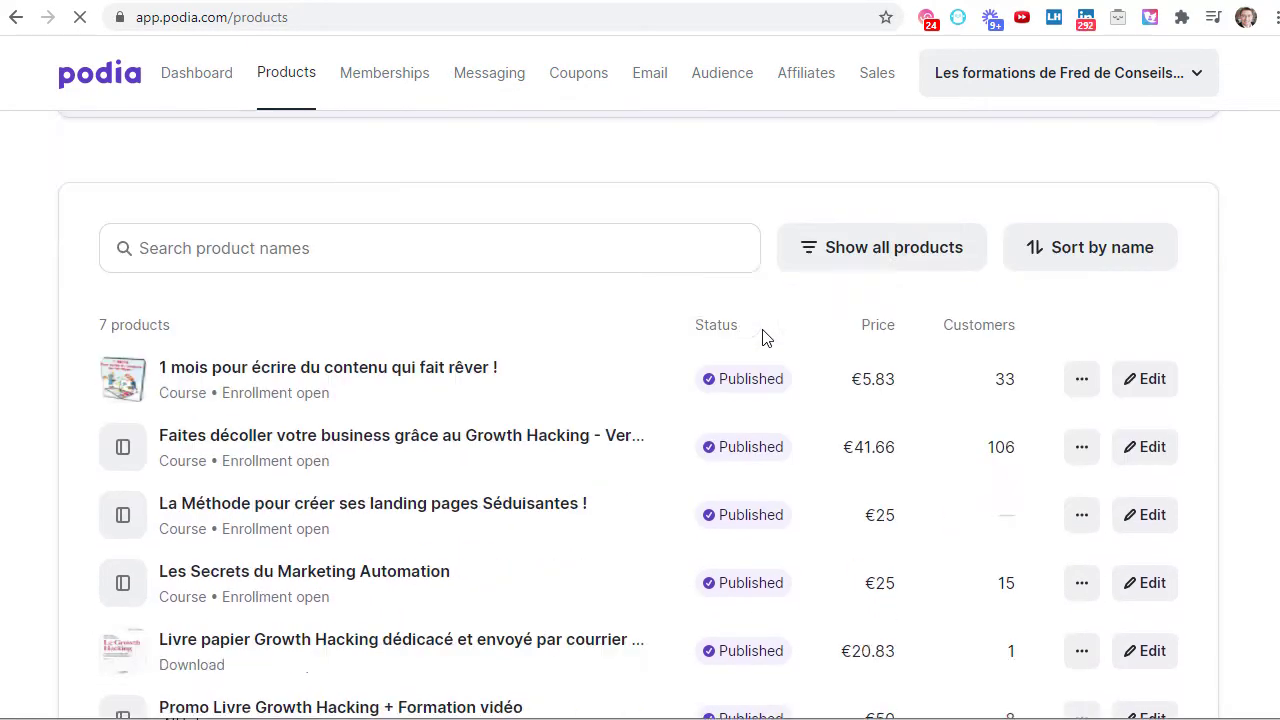
{"action": "scroll", "coordinate": [764, 338], "scroll_direction": "down", "scroll_amount": 2}
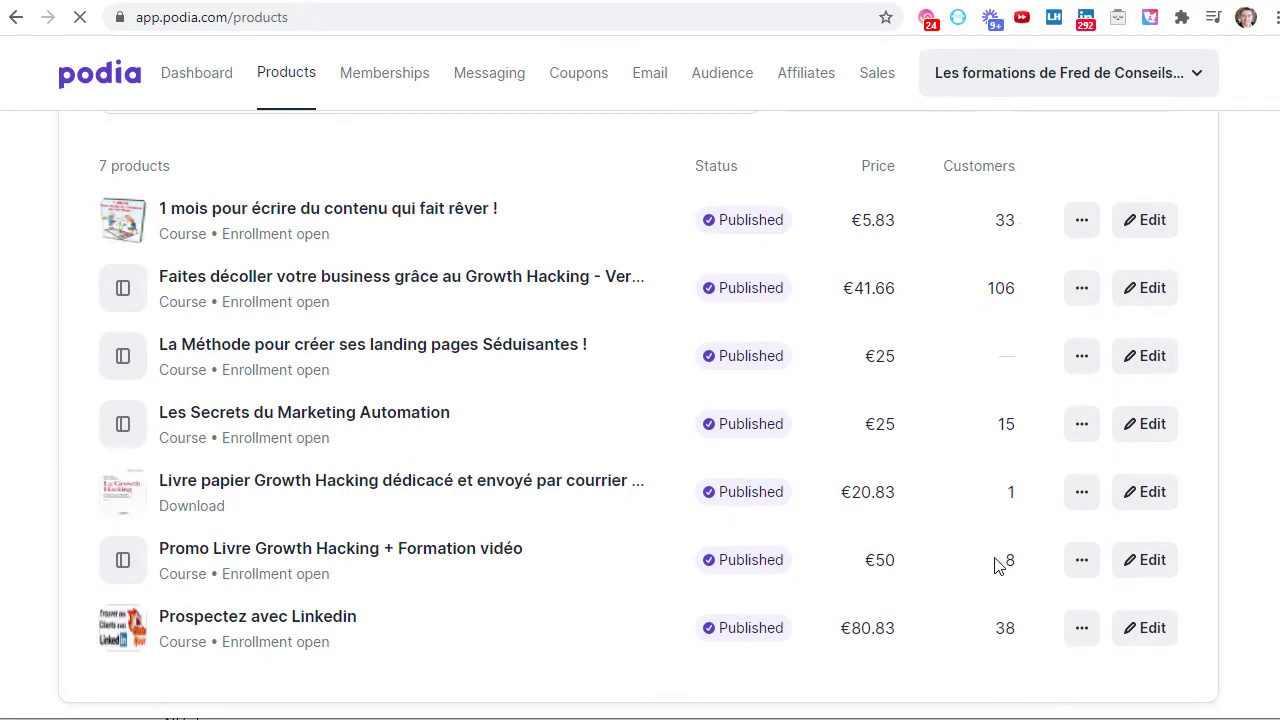
{"action": "scroll", "coordinate": [426, 429], "scroll_direction": "down", "scroll_amount": 2}
{"action": "scroll", "coordinate": [428, 423], "scroll_direction": "up", "scroll_amount": 4}
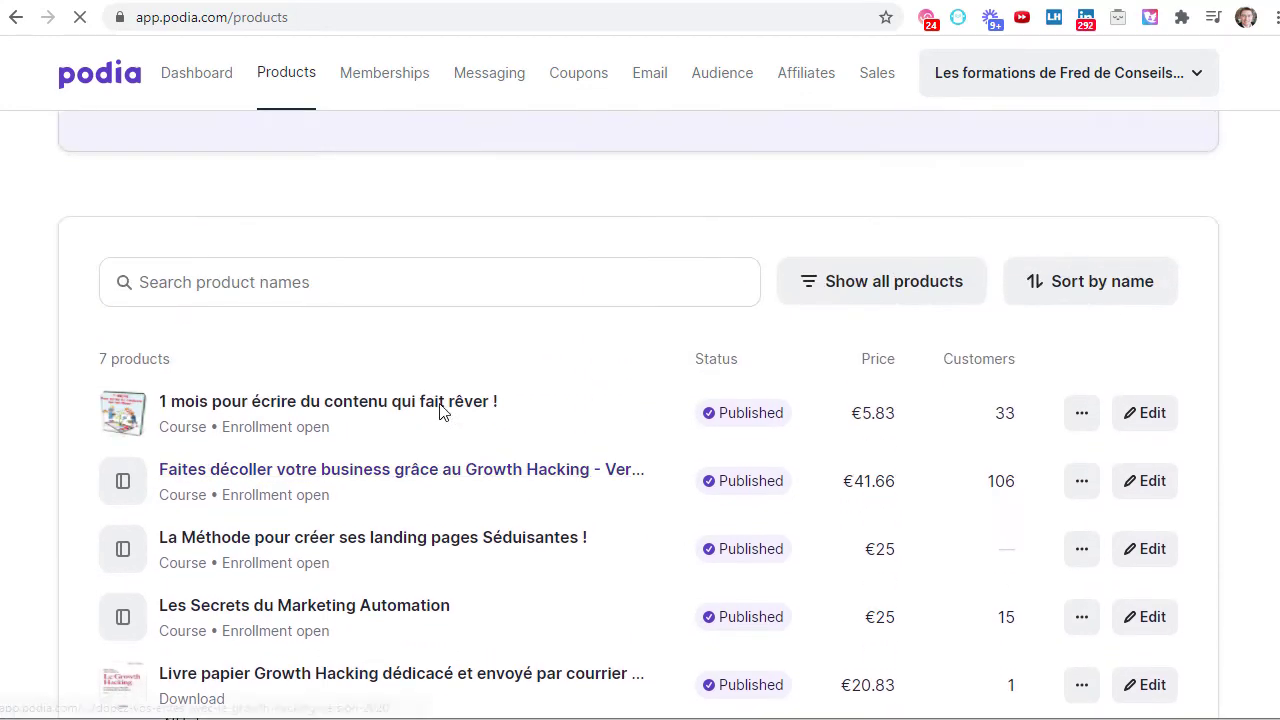
{"action": "scroll", "coordinate": [445, 400], "scroll_direction": "down", "scroll_amount": 4}
{"action": "scroll", "coordinate": [443, 323], "scroll_direction": "up", "scroll_amount": 1}
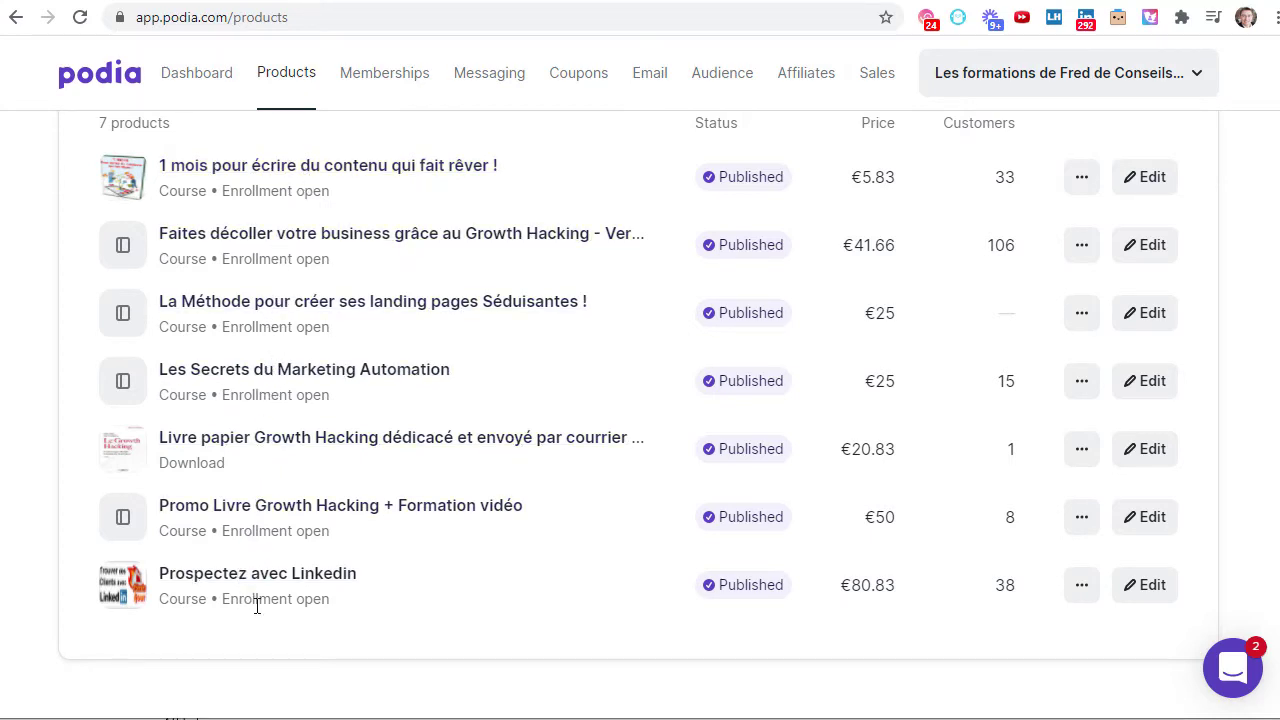
{"action": "left_click", "coordinate": [380, 434]}
{"action": "scroll", "coordinate": [380, 434], "scroll_direction": "up", "scroll_amount": 3}
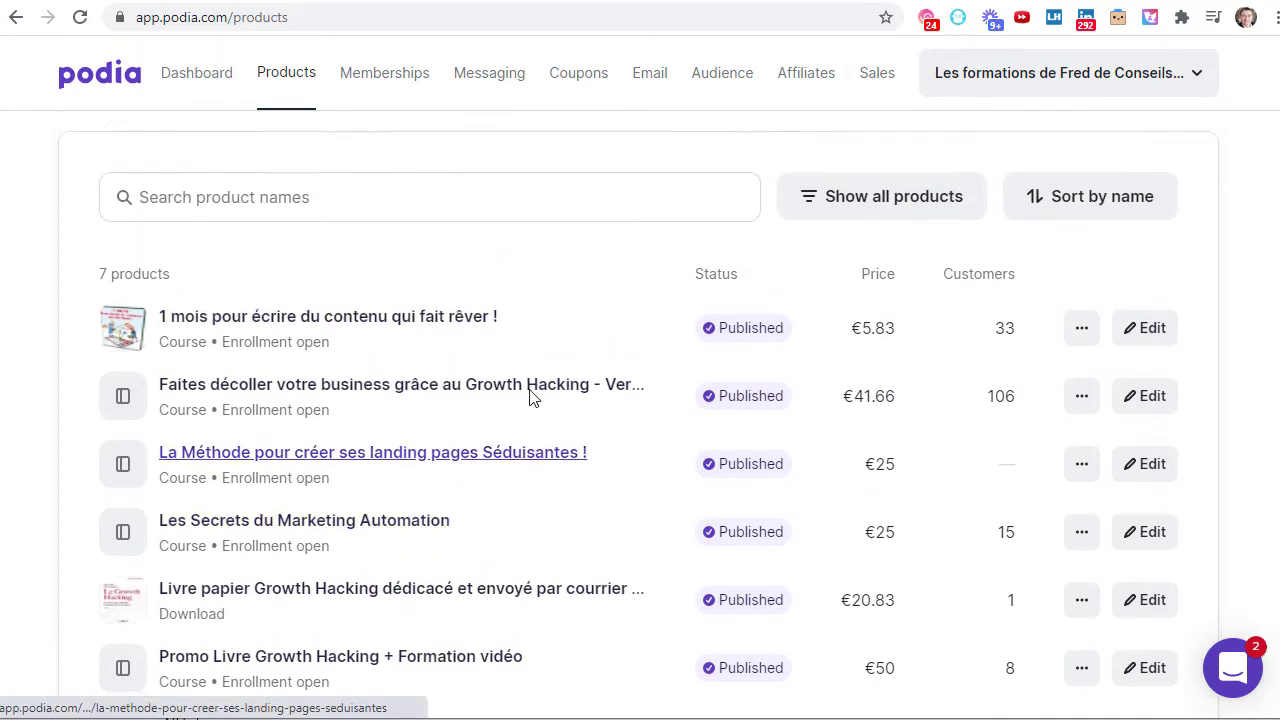
{"action": "scroll", "coordinate": [315, 432], "scroll_direction": "up", "scroll_amount": 3}
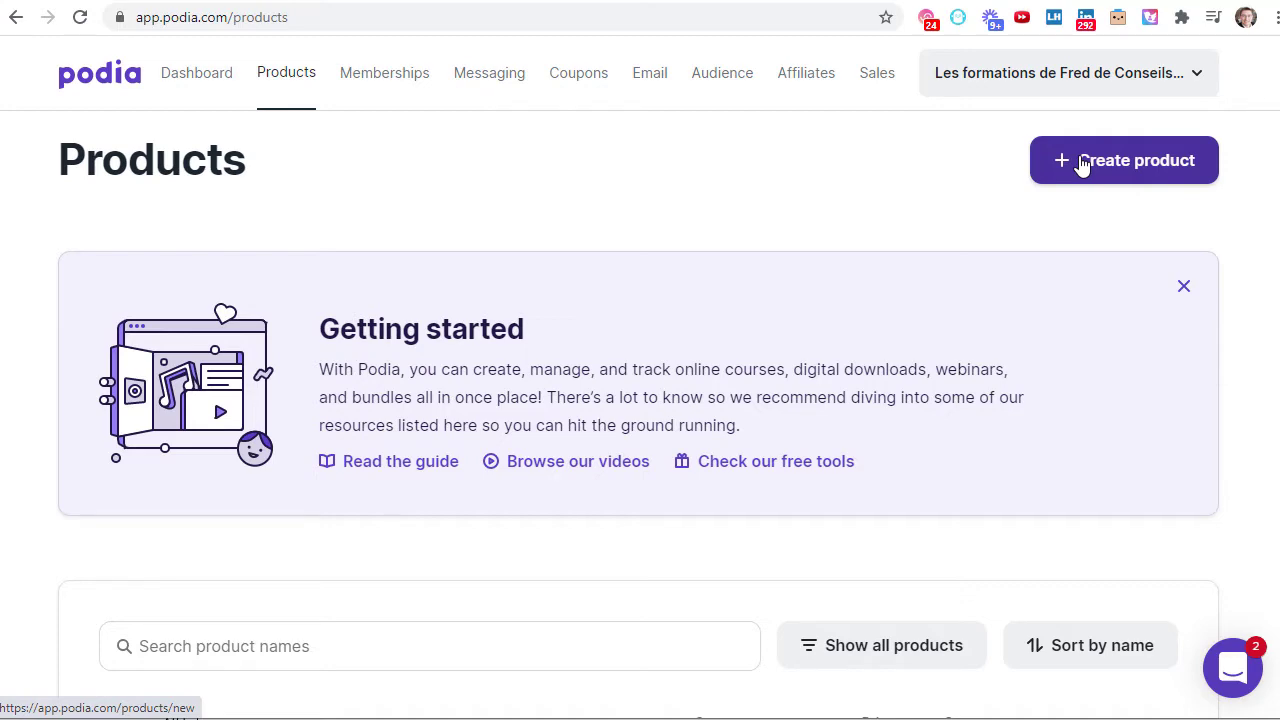
{"action": "scroll", "coordinate": [760, 366], "scroll_direction": "down", "scroll_amount": 7}
{"action": "scroll", "coordinate": [406, 586], "scroll_direction": "up", "scroll_amount": 1}
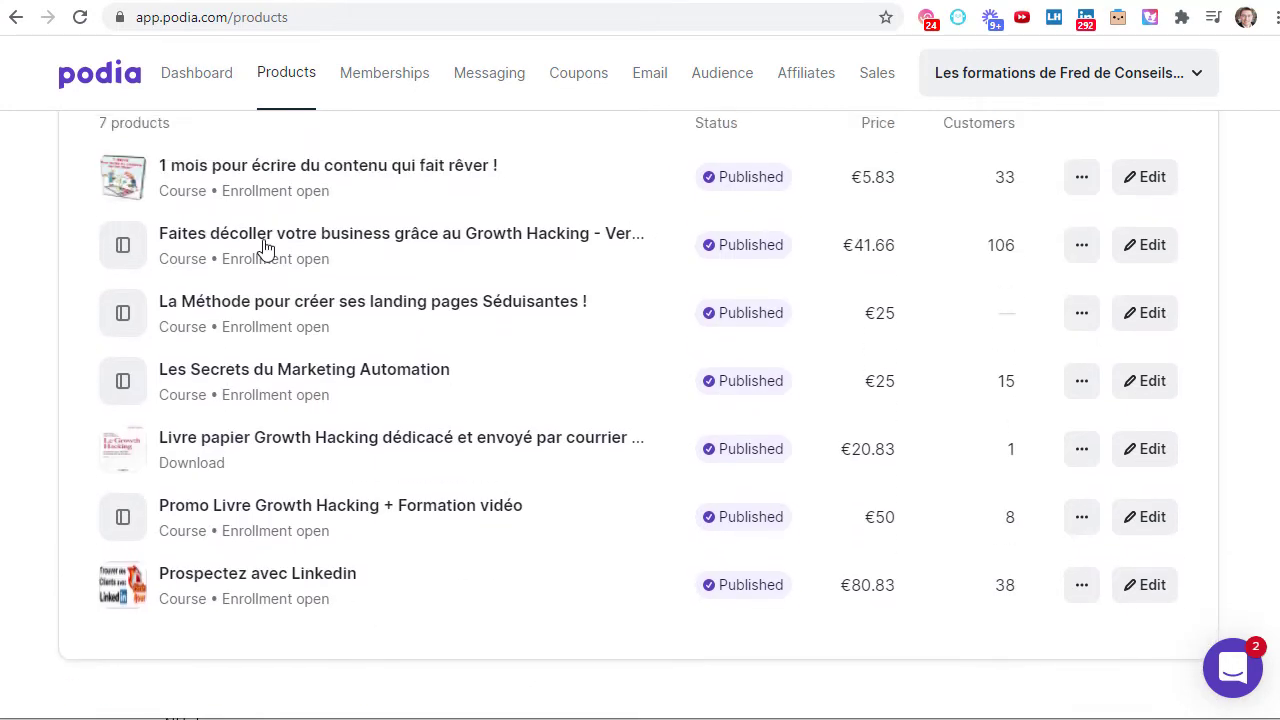
{"action": "scroll", "coordinate": [675, 329], "scroll_direction": "up", "scroll_amount": 6}
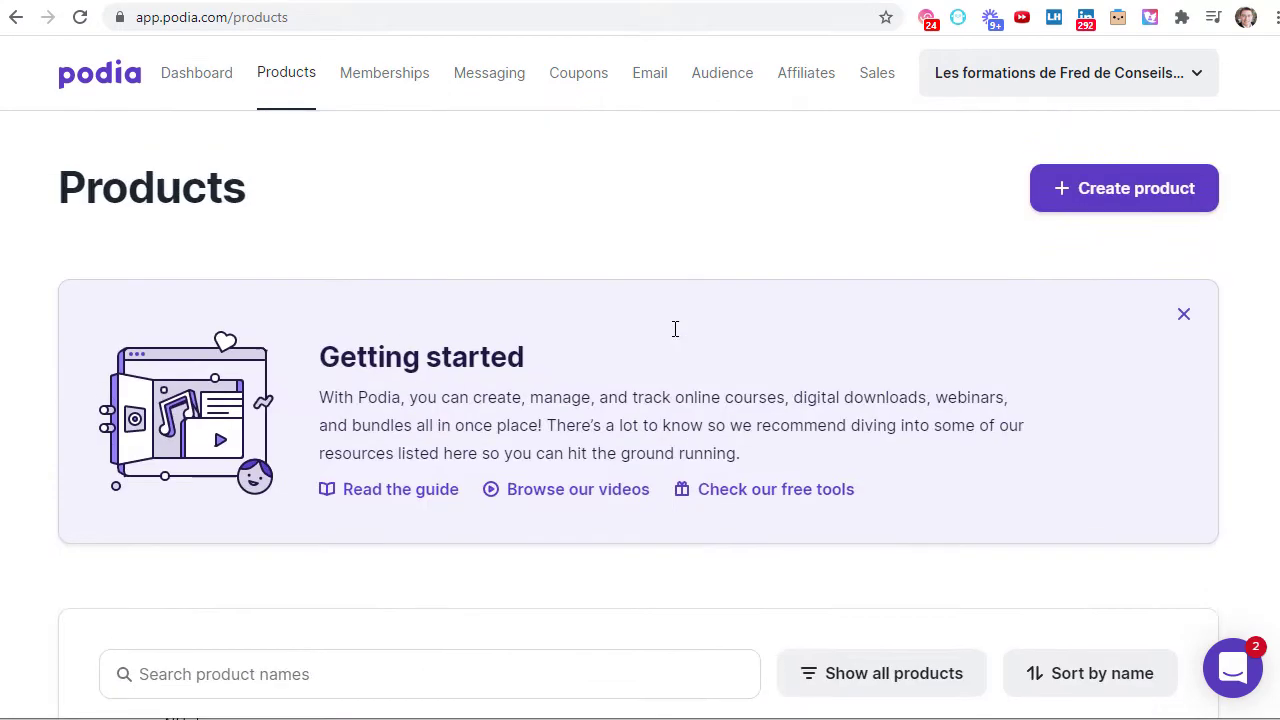
Create a new product of type Bundle named "Pack Anti Crise - Black Friday".
{"action": "left_click", "coordinate": [1100, 226]}
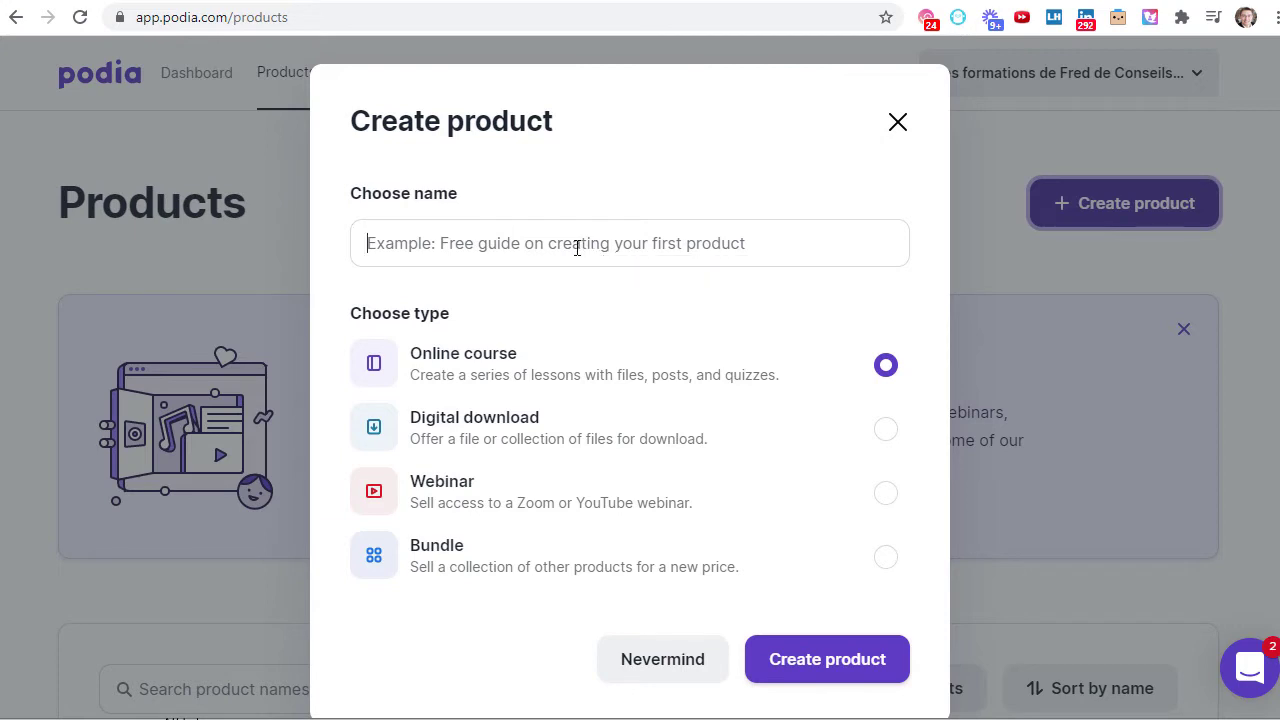
{"action": "left_click", "coordinate": [577, 247]}
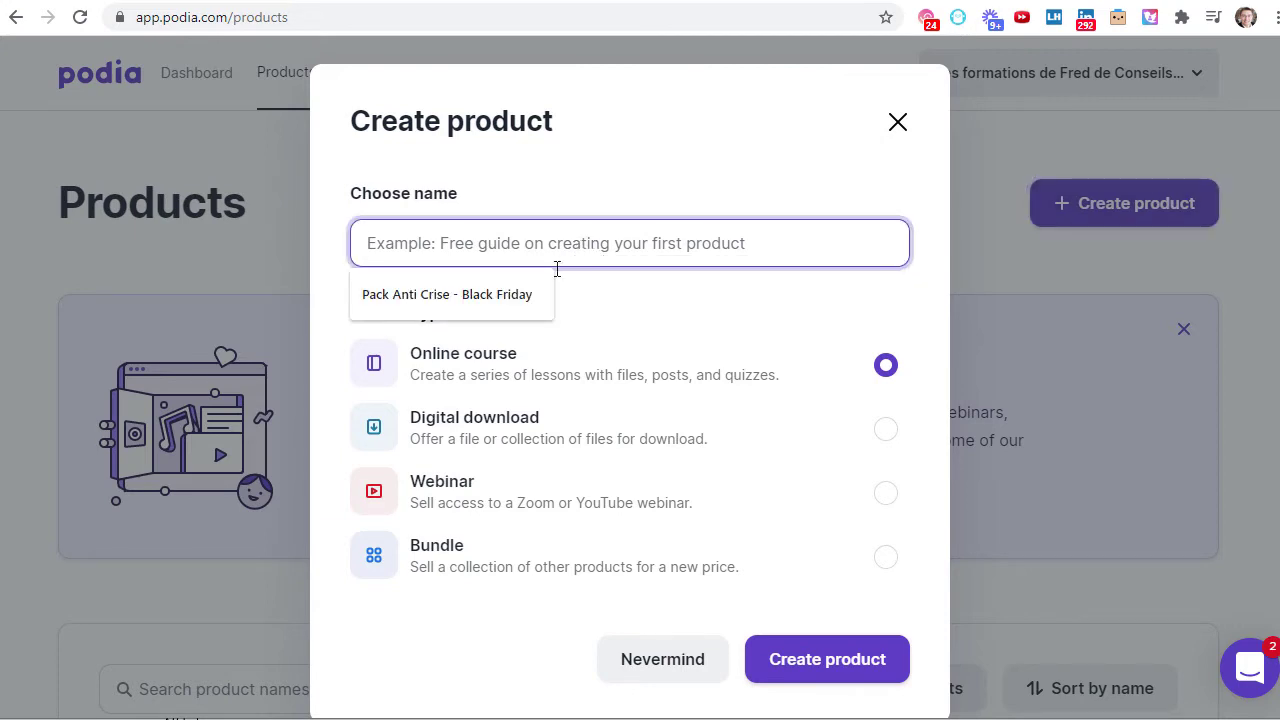
{"action": "left_click", "coordinate": [444, 300]}
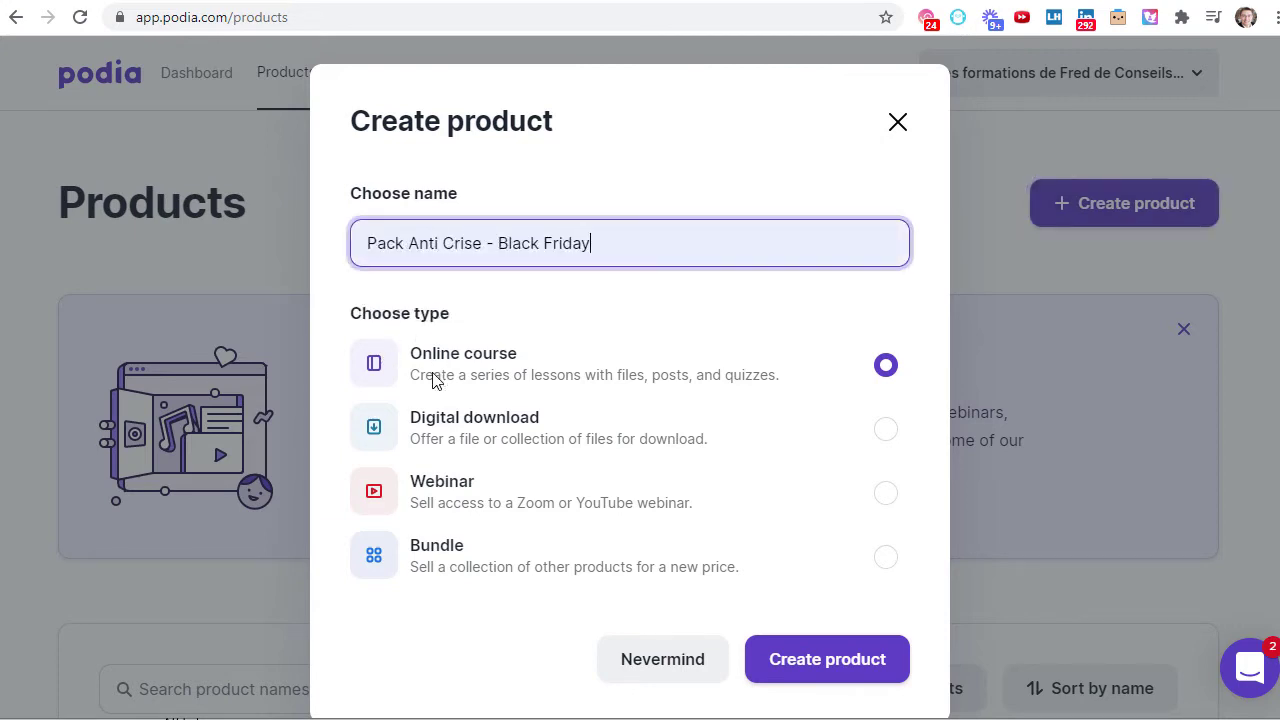
{"action": "left_click", "coordinate": [484, 571]}
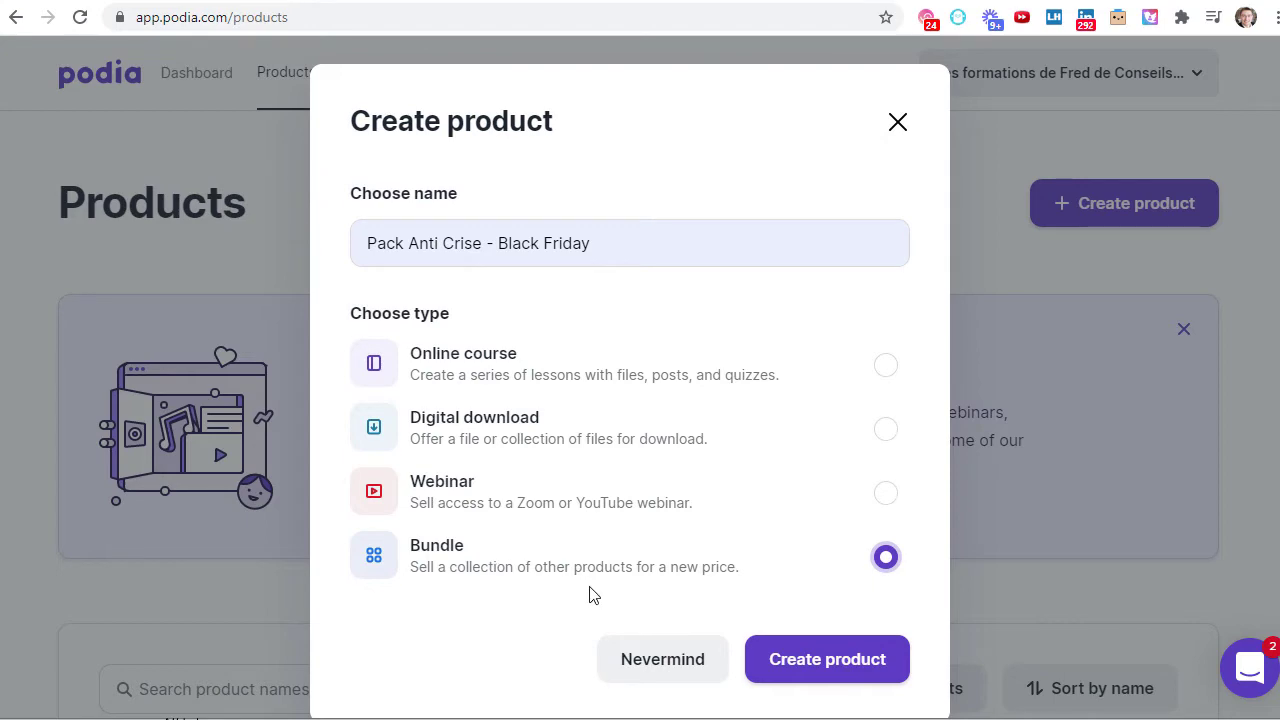
{"action": "left_click", "coordinate": [838, 664]}
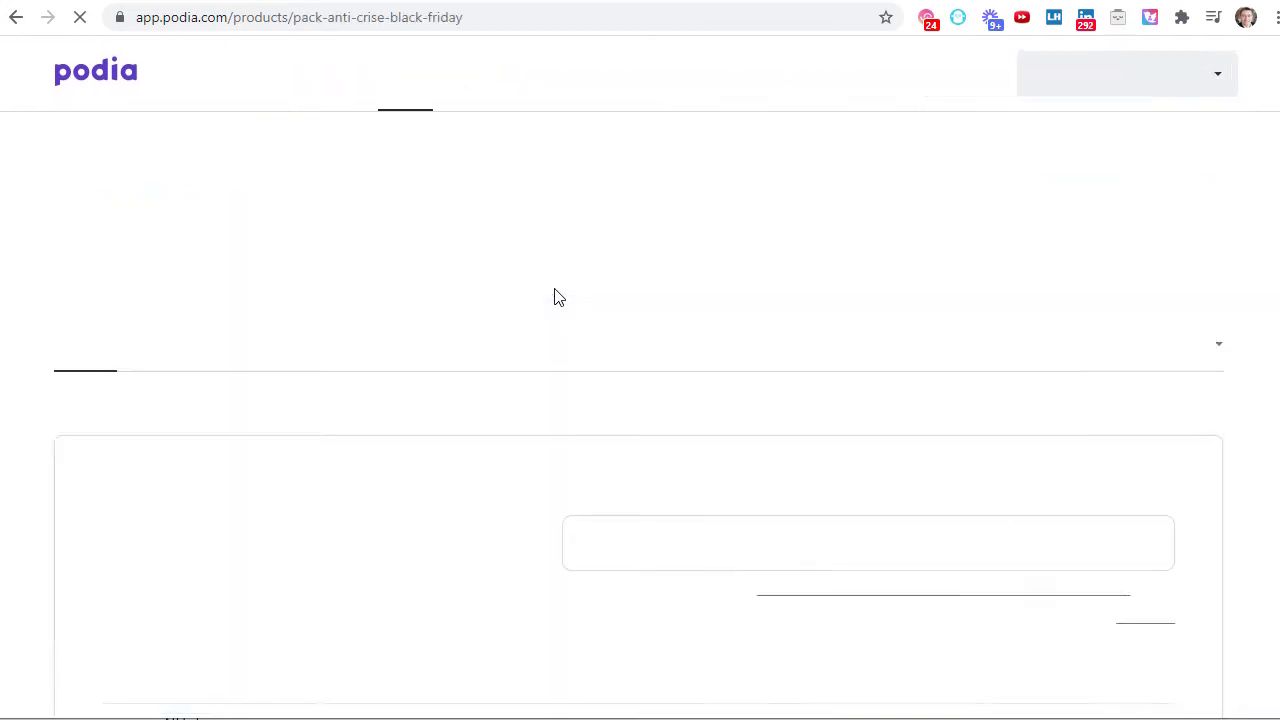
Review the bundle's name section and look at its URL setting without editing it.
{"action": "scroll", "coordinate": [558, 297], "scroll_direction": "down", "scroll_amount": 3}
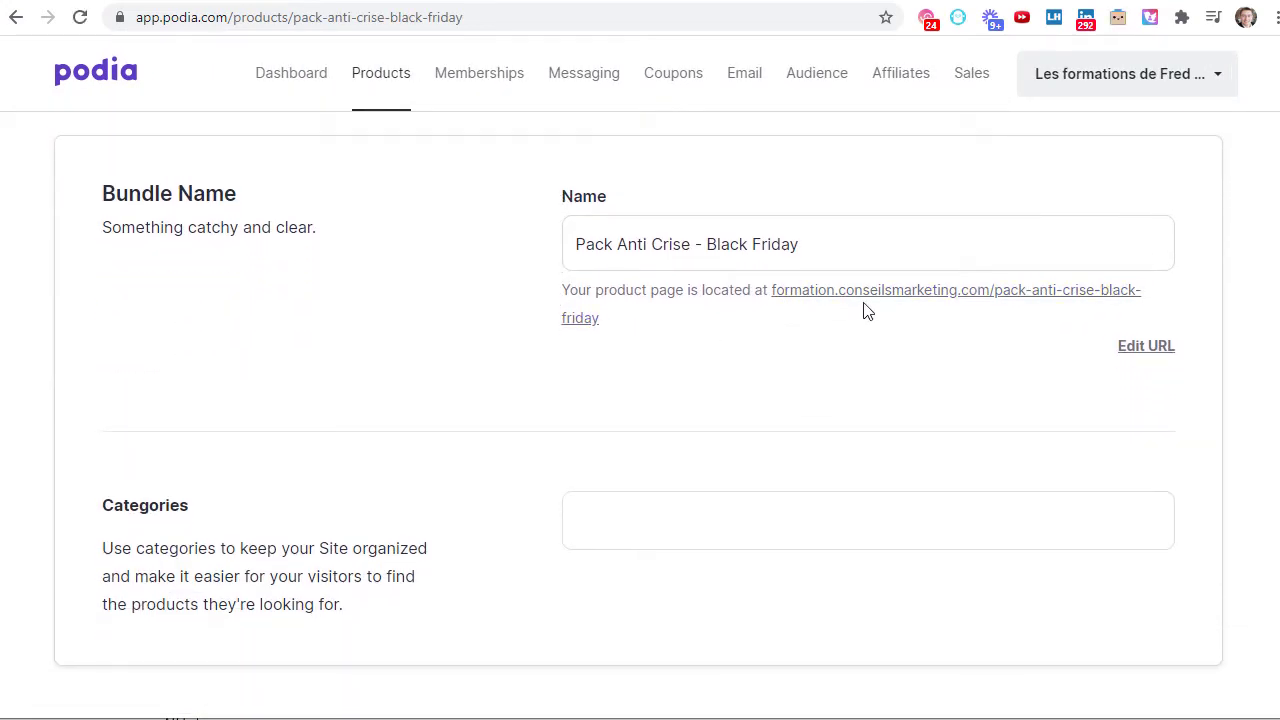
{"action": "left_click", "coordinate": [1129, 349]}
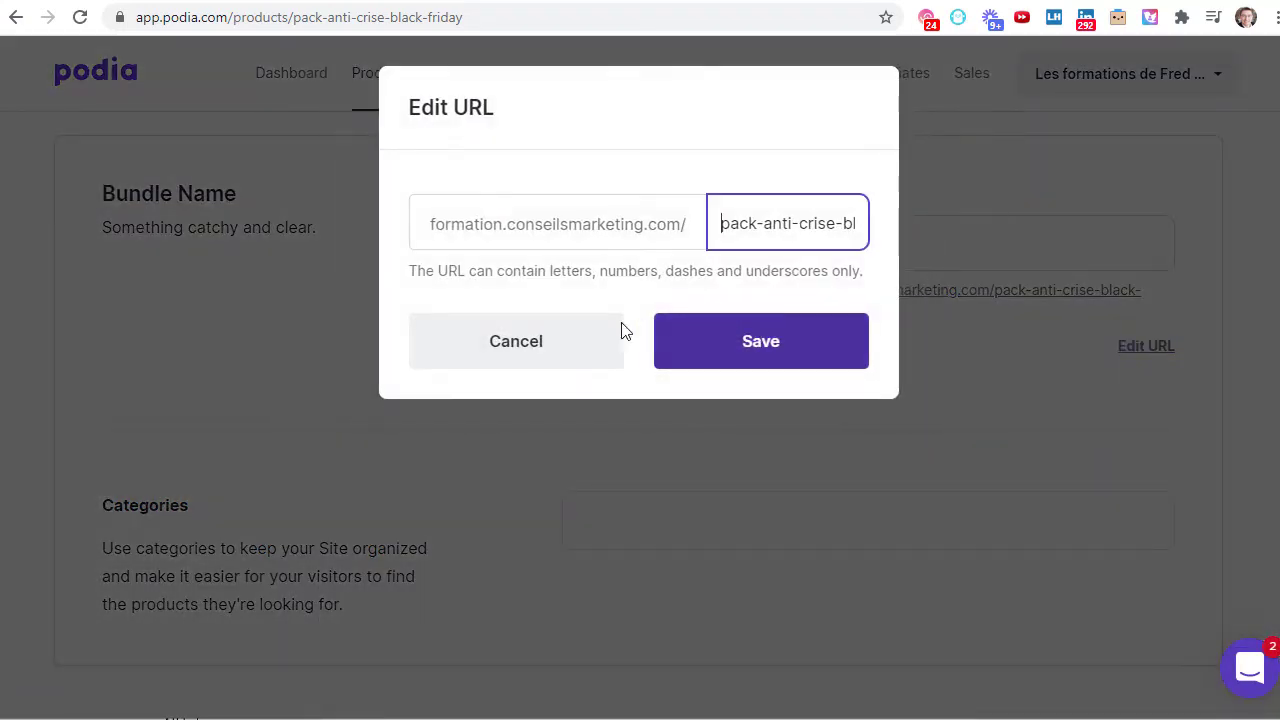
{"action": "left_click", "coordinate": [549, 345]}
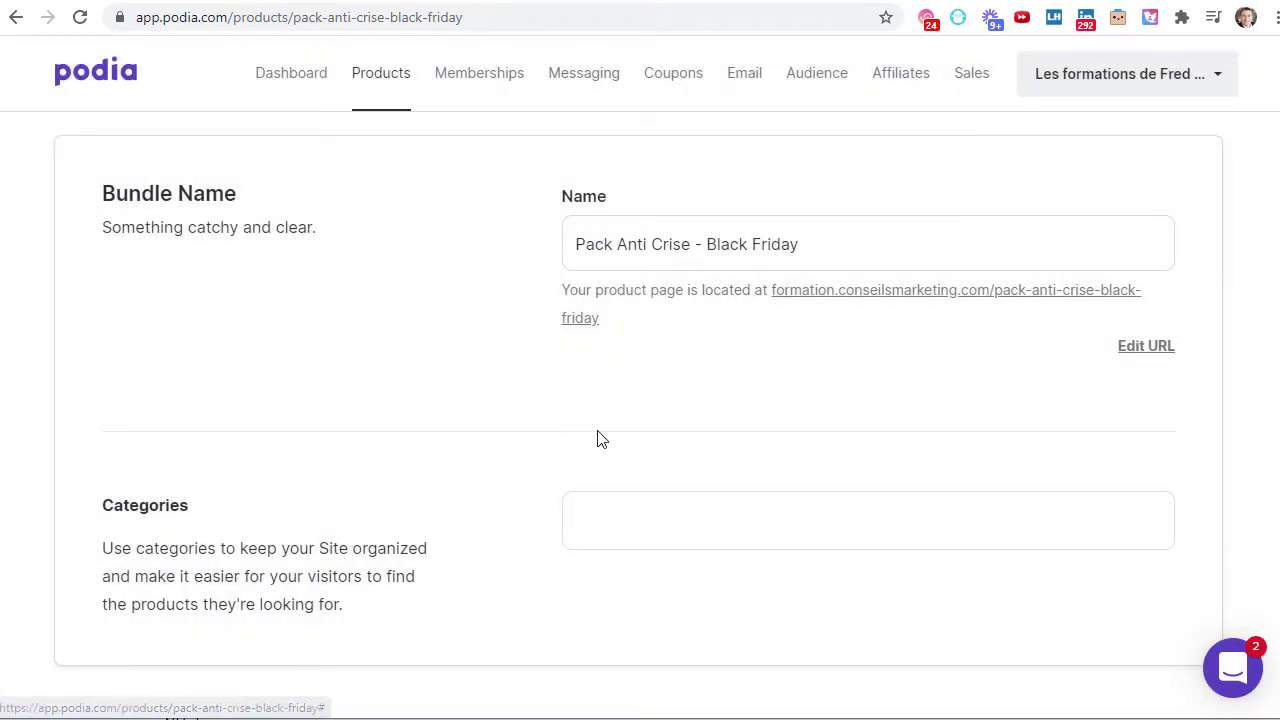
Include "1 mois pour écrire du contenu qui fait rêver !", the Growth Hacking 2020 course, the Growth Hacking paper book and "Prospectez avec Linkedin" in the bundle.
{"action": "scroll", "coordinate": [600, 437], "scroll_direction": "down", "scroll_amount": 2}
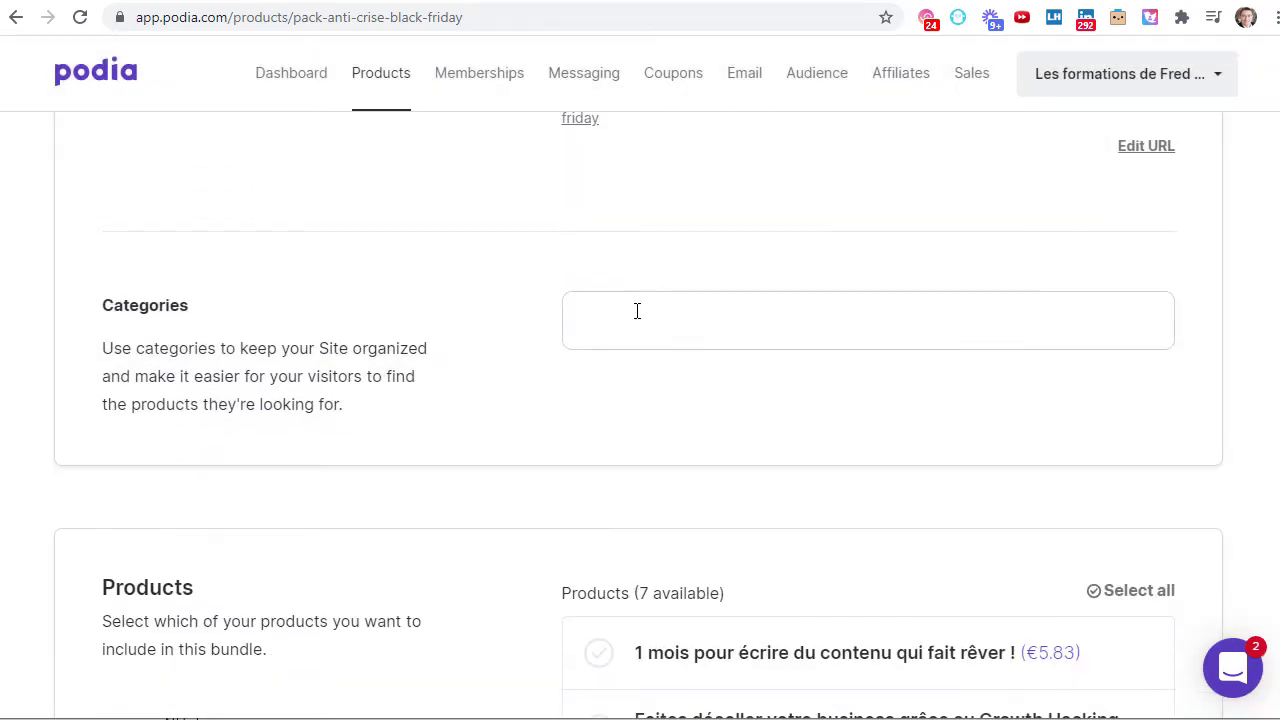
{"action": "scroll", "coordinate": [637, 311], "scroll_direction": "down", "scroll_amount": 4}
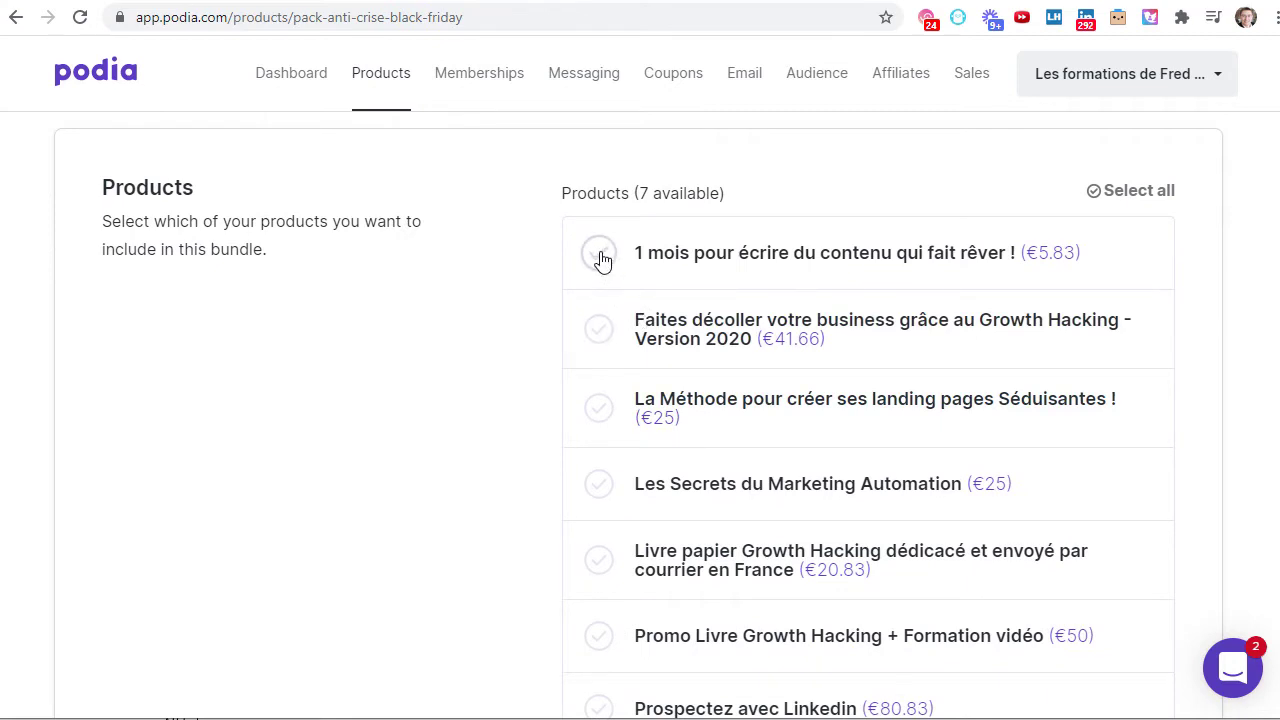
{"action": "left_click", "coordinate": [600, 256]}
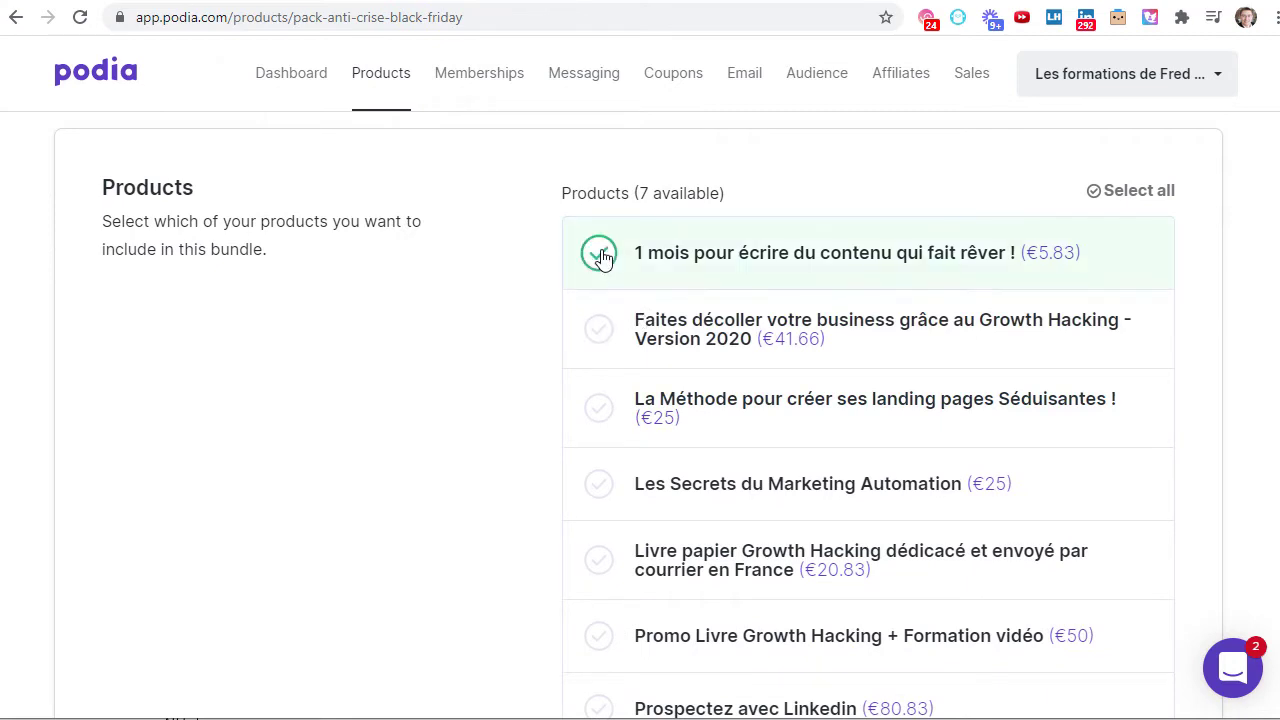
{"action": "left_click", "coordinate": [603, 328]}
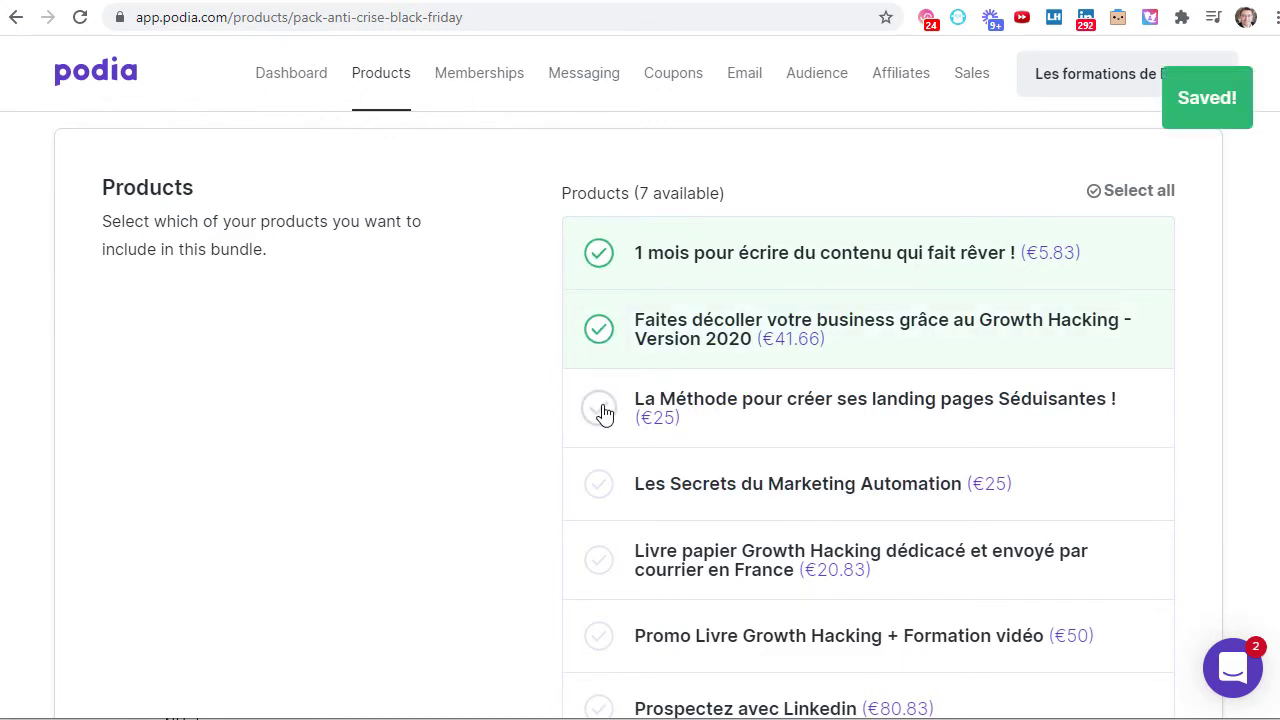
{"action": "left_click", "coordinate": [604, 414]}
{"action": "left_click", "coordinate": [607, 408]}
{"action": "scroll", "coordinate": [628, 380], "scroll_direction": "down", "scroll_amount": 1}
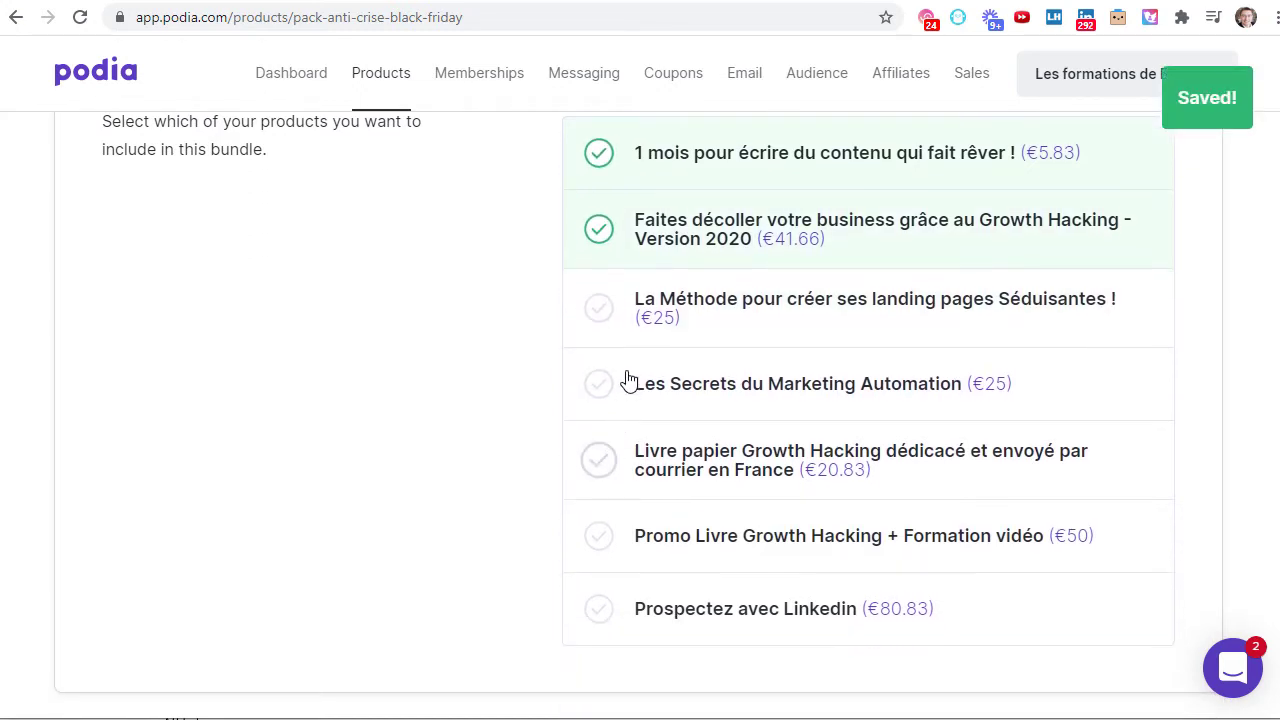
{"action": "left_click", "coordinate": [597, 462]}
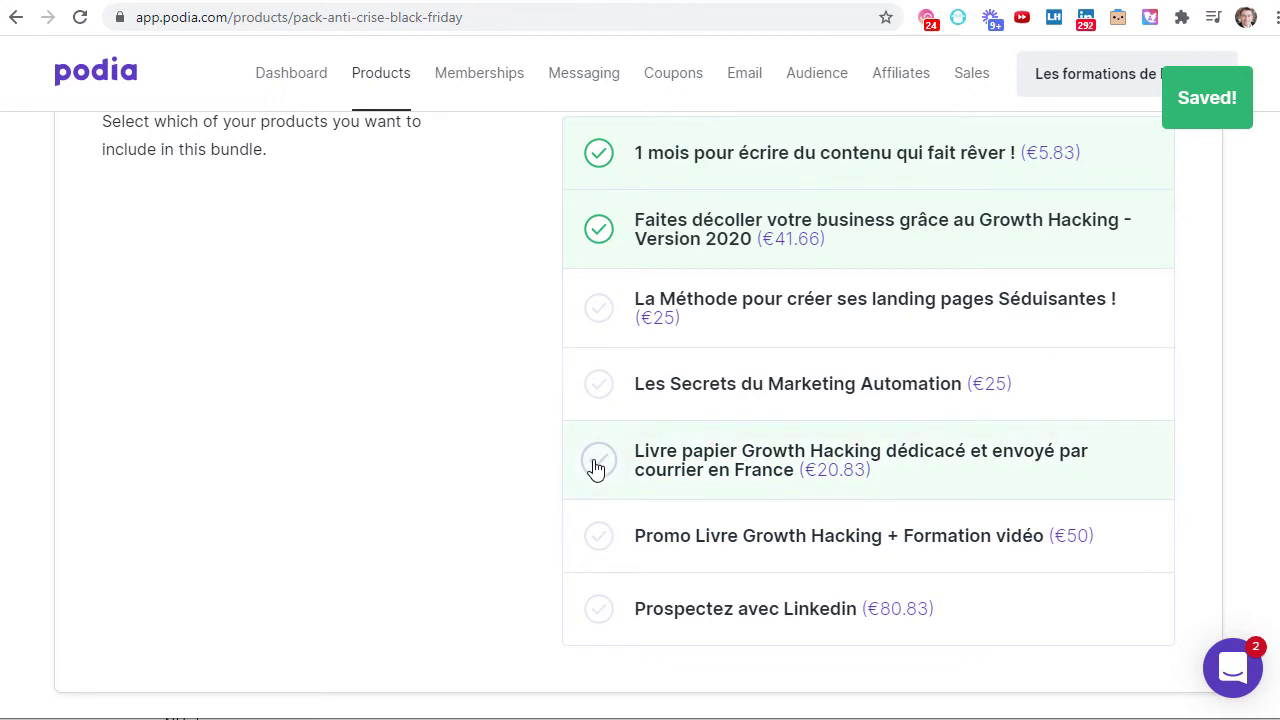
{"action": "left_click", "coordinate": [599, 609]}
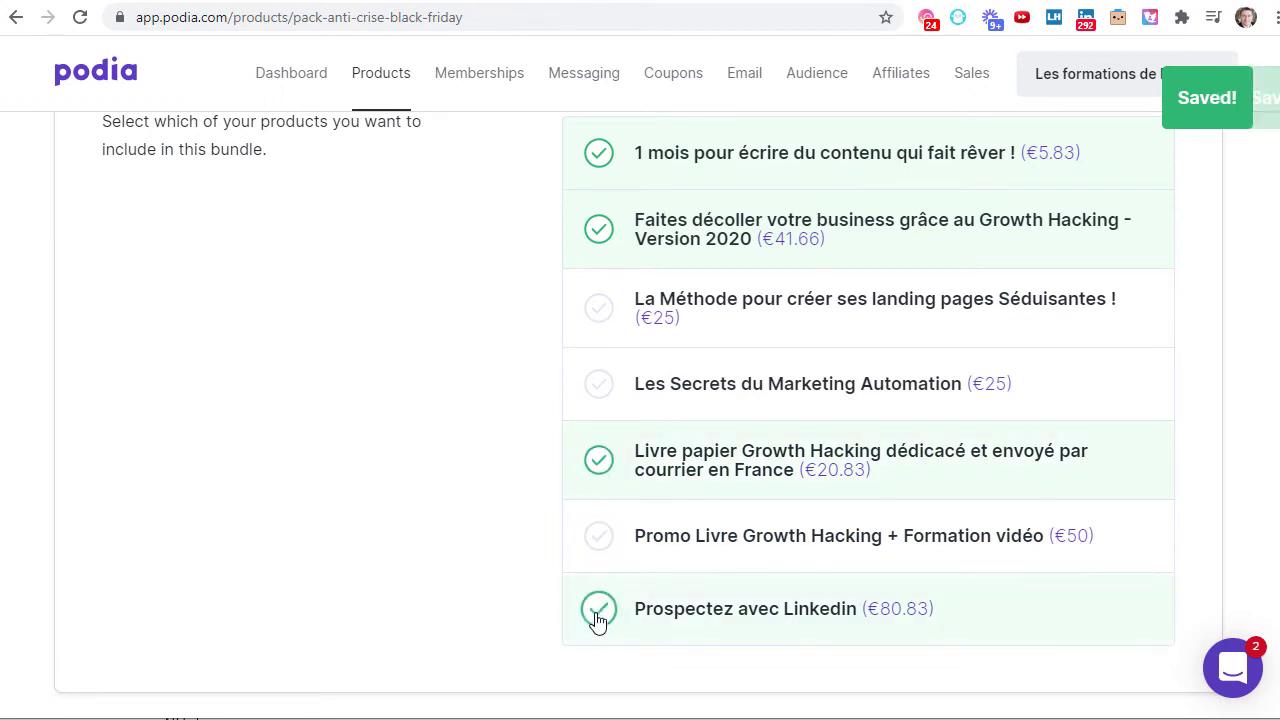
Assign the GetResponse list "blackfridayconseilsmarketing" to the bundle in its integration settings.
{"action": "scroll", "coordinate": [670, 532], "scroll_direction": "down", "scroll_amount": 3}
{"action": "scroll", "coordinate": [711, 471], "scroll_direction": "down", "scroll_amount": 4}
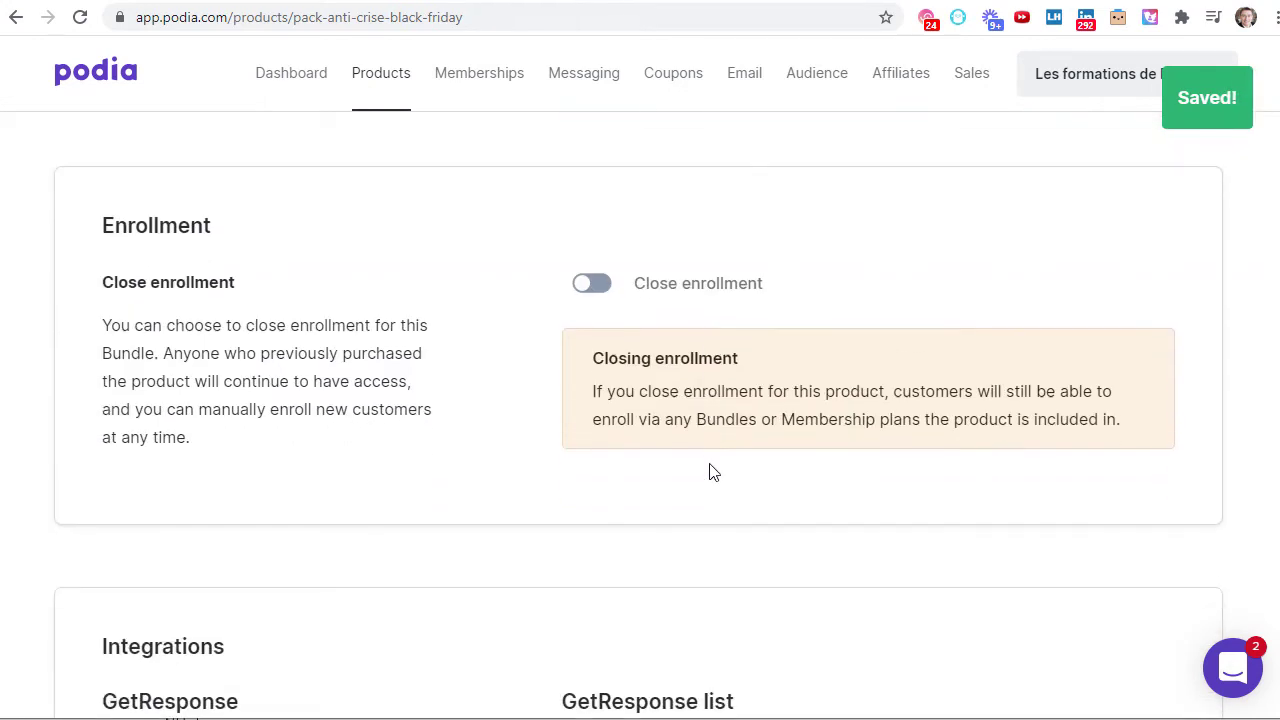
{"action": "scroll", "coordinate": [774, 266], "scroll_direction": "up", "scroll_amount": 6}
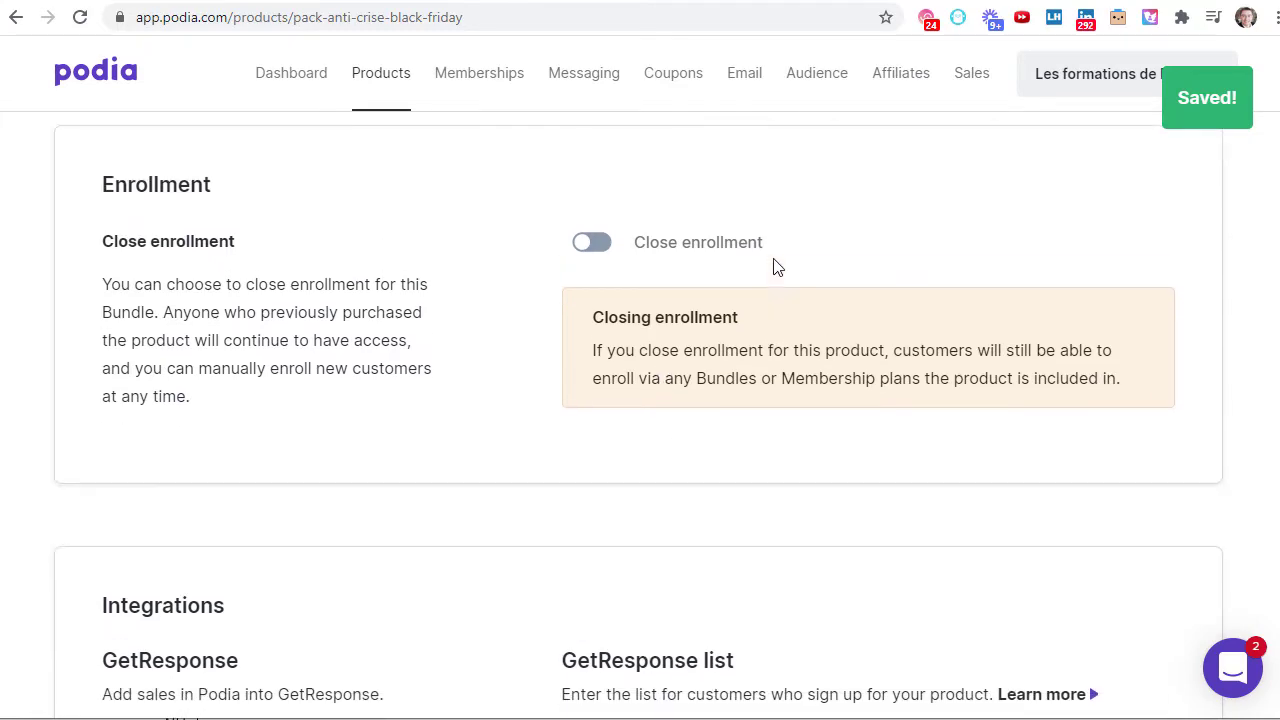
{"action": "scroll", "coordinate": [692, 362], "scroll_direction": "down", "scroll_amount": 8}
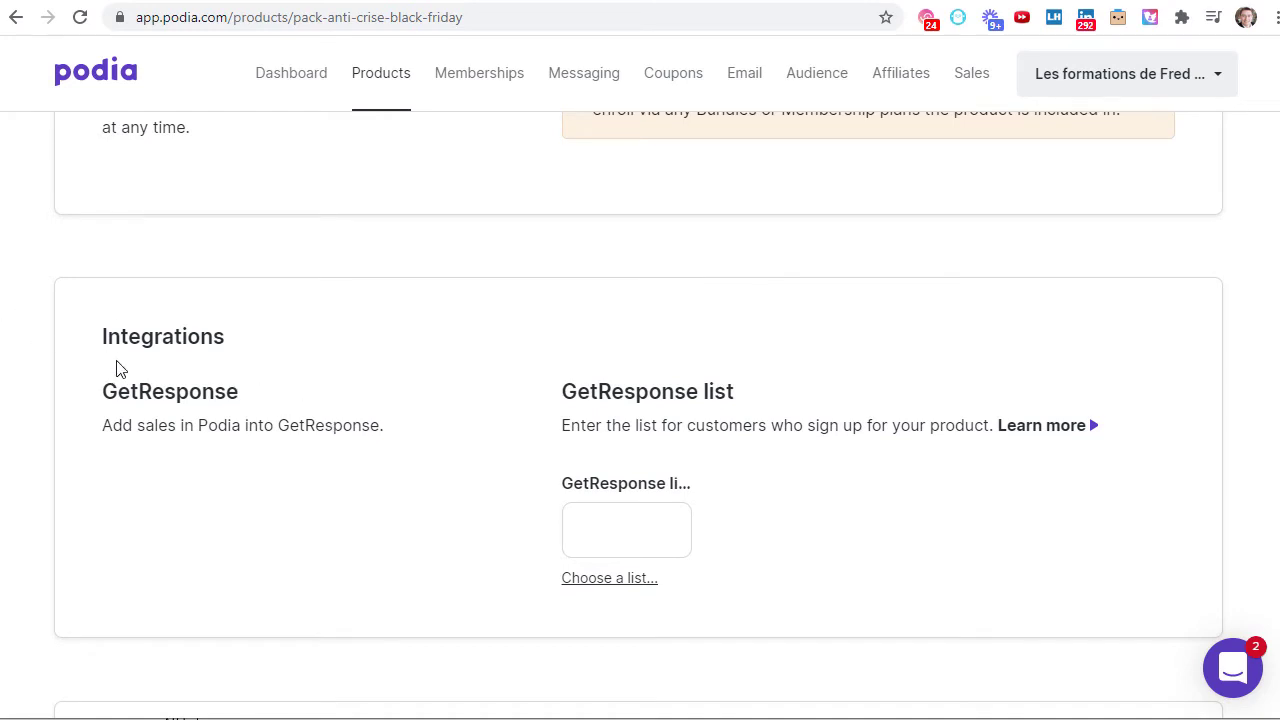
{"action": "left_click_drag", "start_coordinate": [140, 394], "coordinate": [218, 399]}
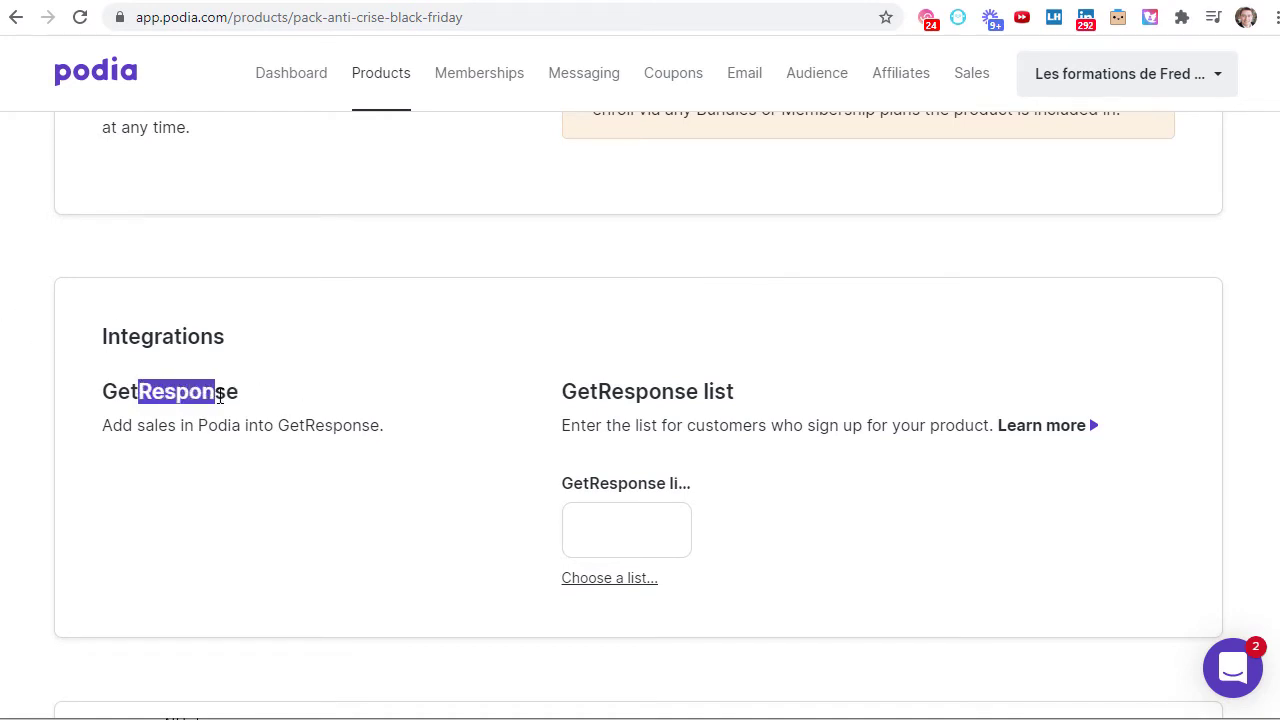
{"action": "left_click", "coordinate": [617, 580]}
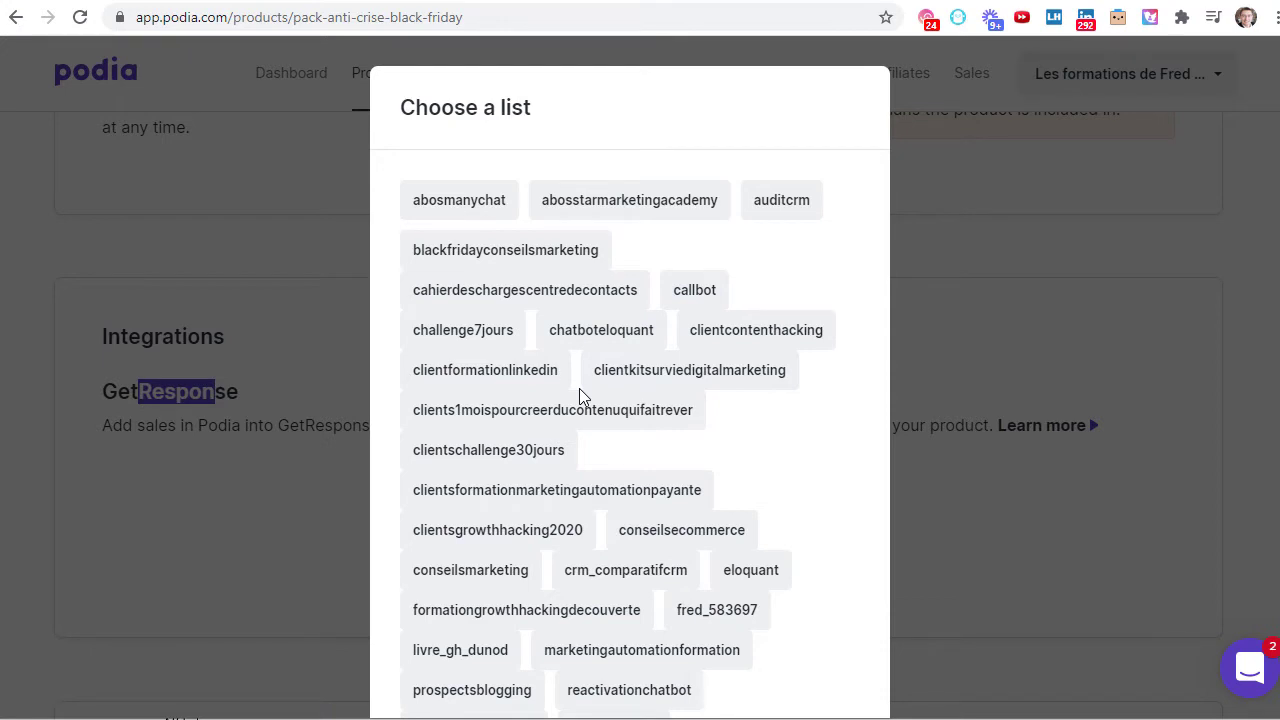
{"action": "scroll", "coordinate": [579, 395], "scroll_direction": "down", "scroll_amount": 1}
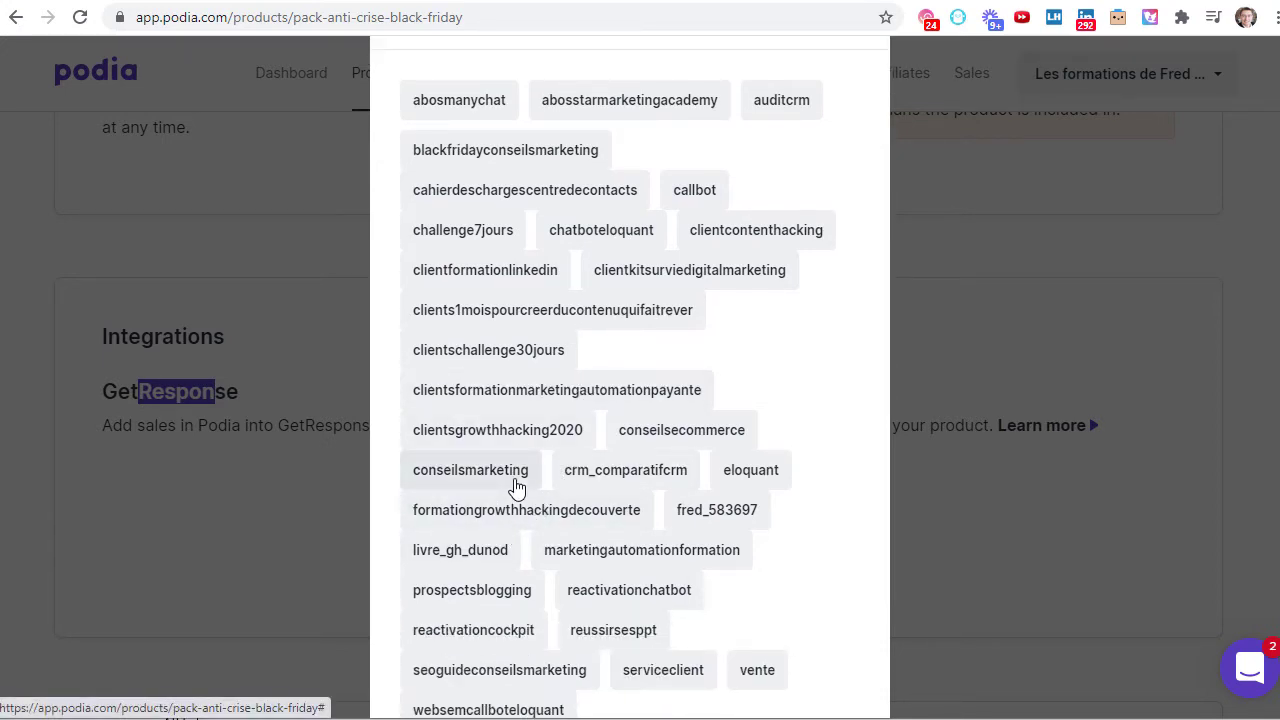
{"action": "scroll", "coordinate": [526, 500], "scroll_direction": "down", "scroll_amount": 1}
{"action": "scroll", "coordinate": [526, 487], "scroll_direction": "up", "scroll_amount": 2}
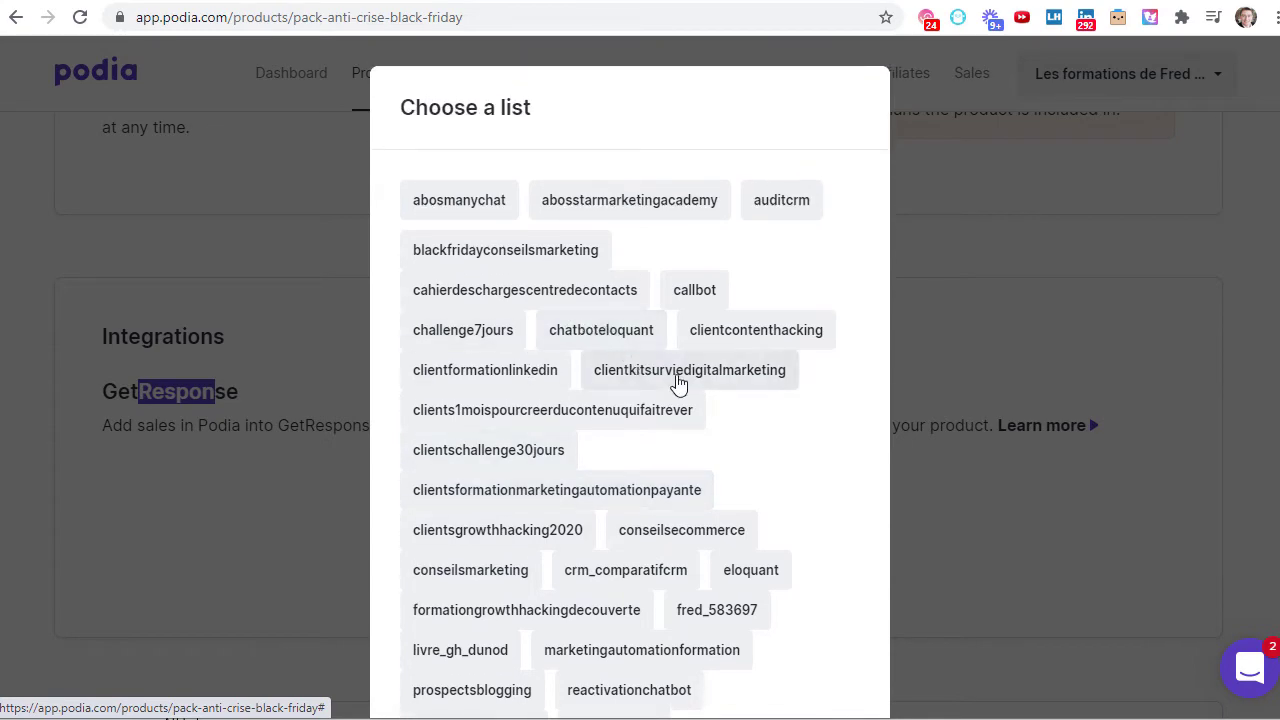
{"action": "left_click", "coordinate": [500, 250]}
Review the bundle's social media image requirements and go back up through its settings.
{"action": "scroll", "coordinate": [746, 460], "scroll_direction": "down", "scroll_amount": 1}
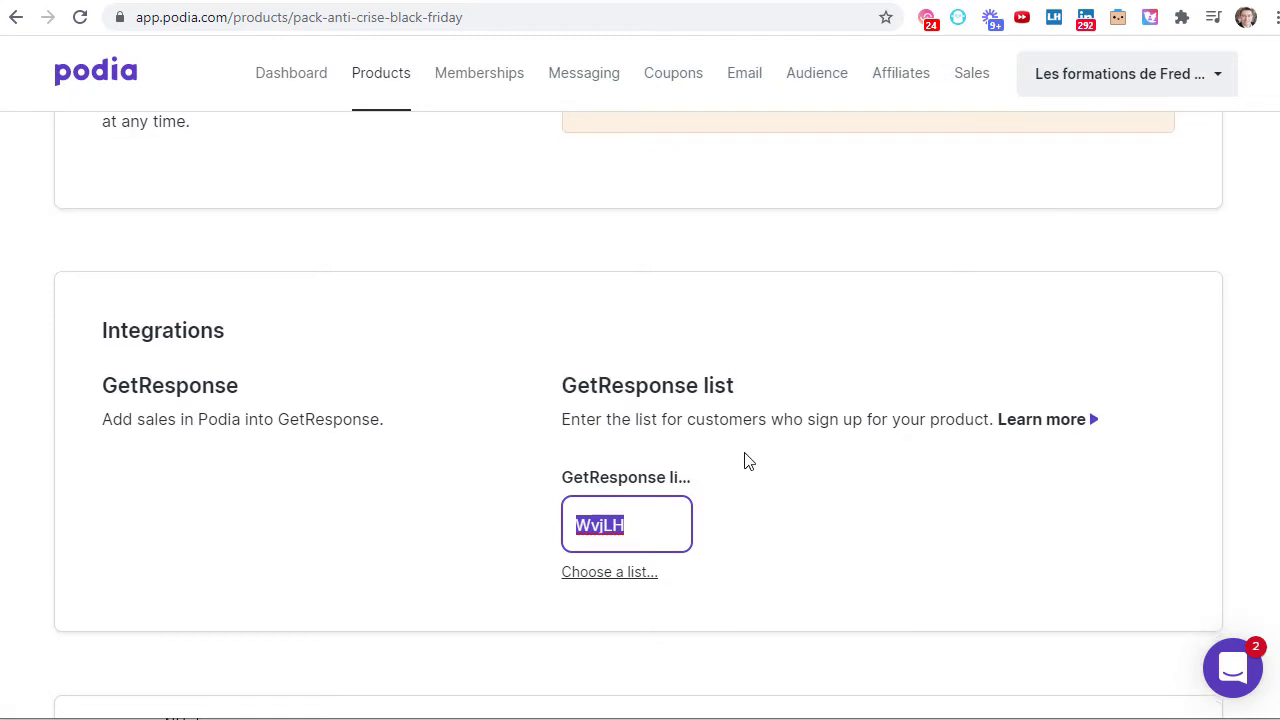
{"action": "scroll", "coordinate": [686, 480], "scroll_direction": "down", "scroll_amount": 4}
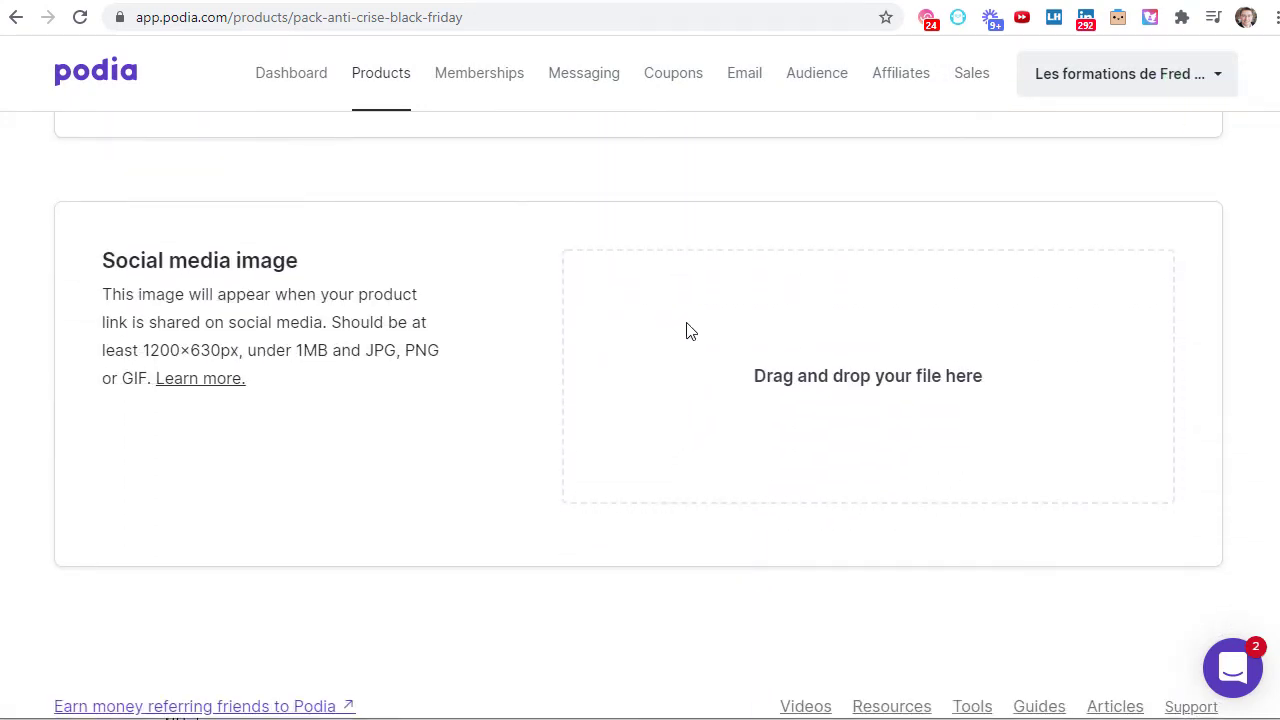
{"action": "scroll", "coordinate": [688, 330], "scroll_direction": "down", "scroll_amount": 1}
{"action": "scroll", "coordinate": [686, 331], "scroll_direction": "up", "scroll_amount": 8}
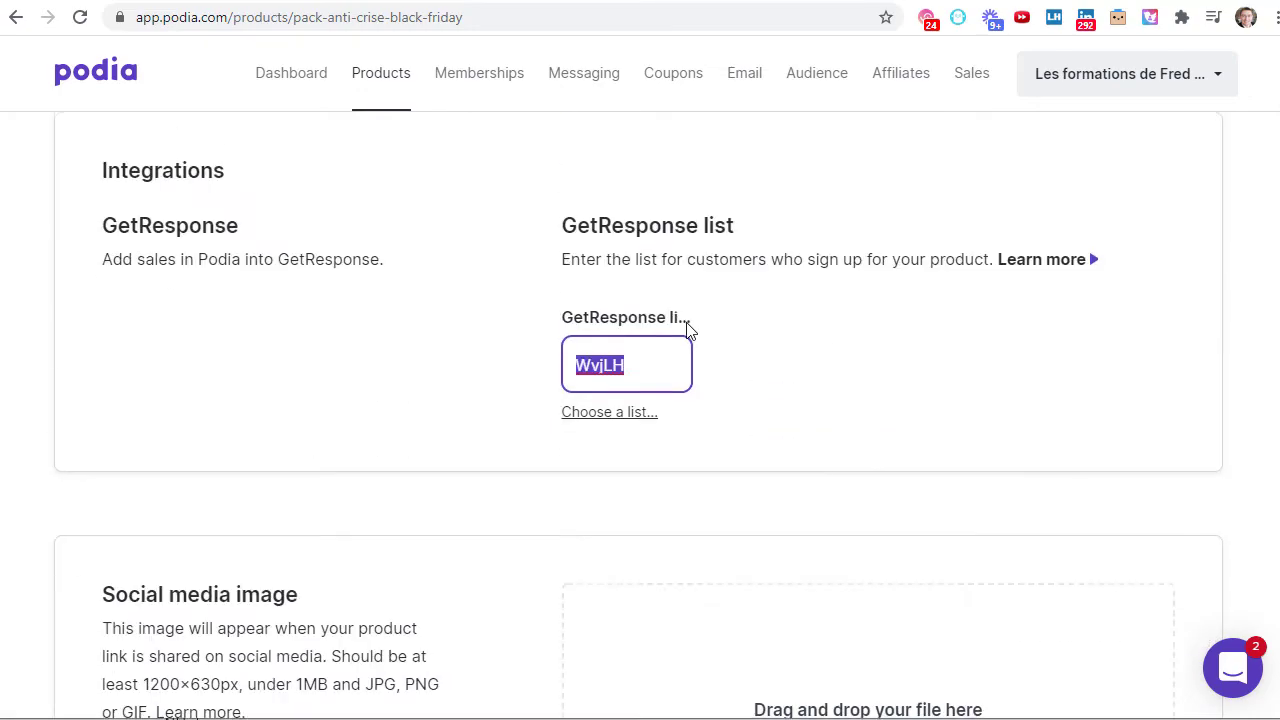
Set the bundle's price to 97 euros on its pricing page.
{"action": "scroll", "coordinate": [688, 331], "scroll_direction": "down", "scroll_amount": 8}
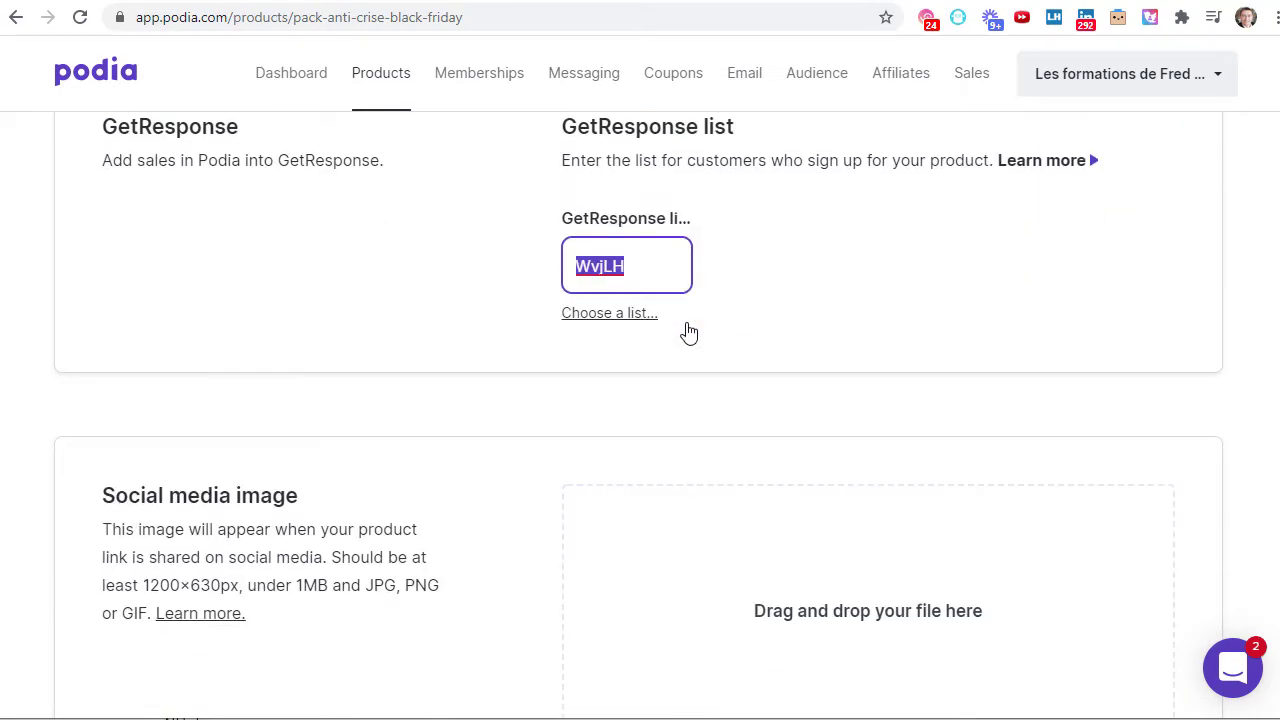
{"action": "scroll", "coordinate": [688, 331], "scroll_direction": "up", "scroll_amount": 14}
{"action": "scroll", "coordinate": [688, 331], "scroll_direction": "up", "scroll_amount": 15}
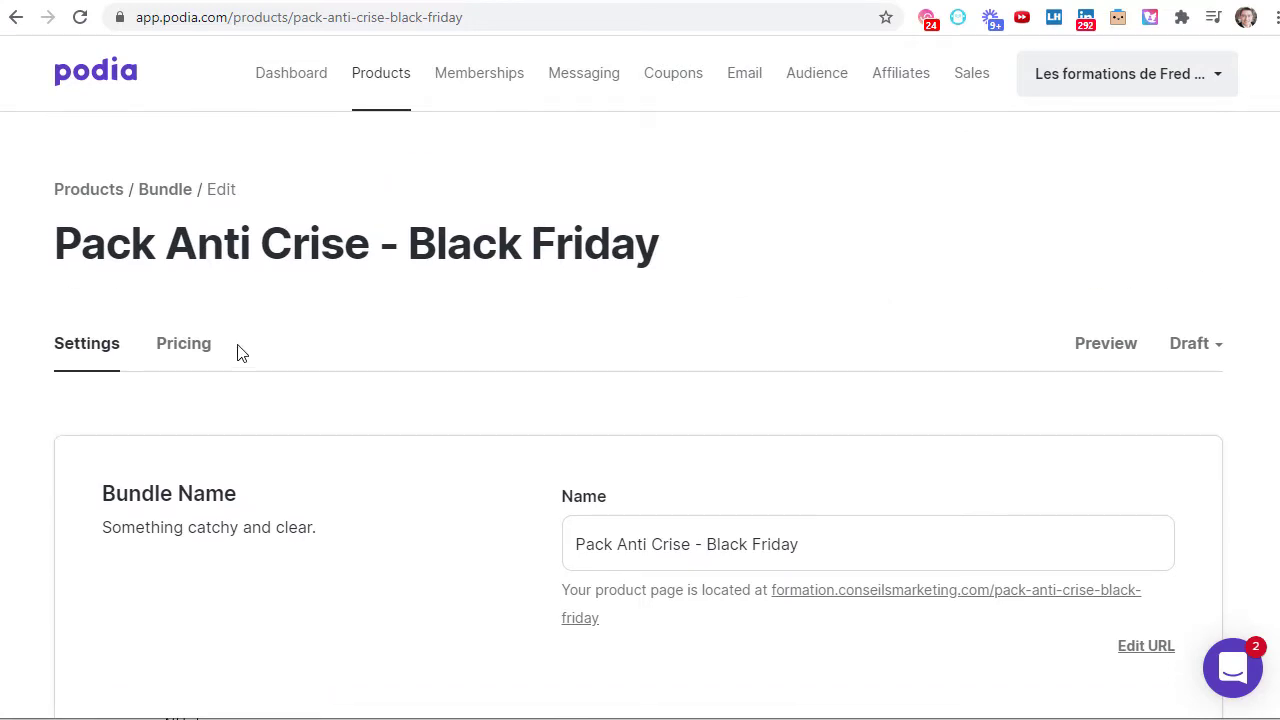
{"action": "left_click", "coordinate": [200, 343]}
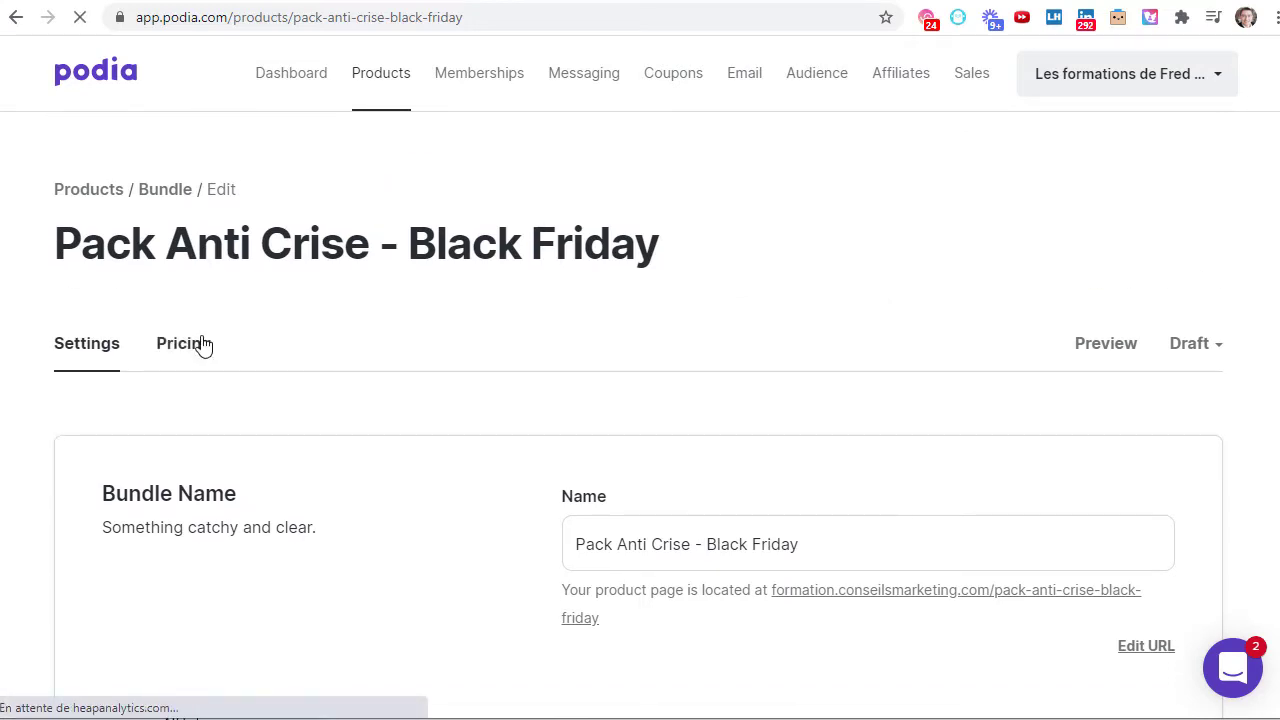
{"action": "scroll", "coordinate": [642, 420], "scroll_direction": "down", "scroll_amount": 1}
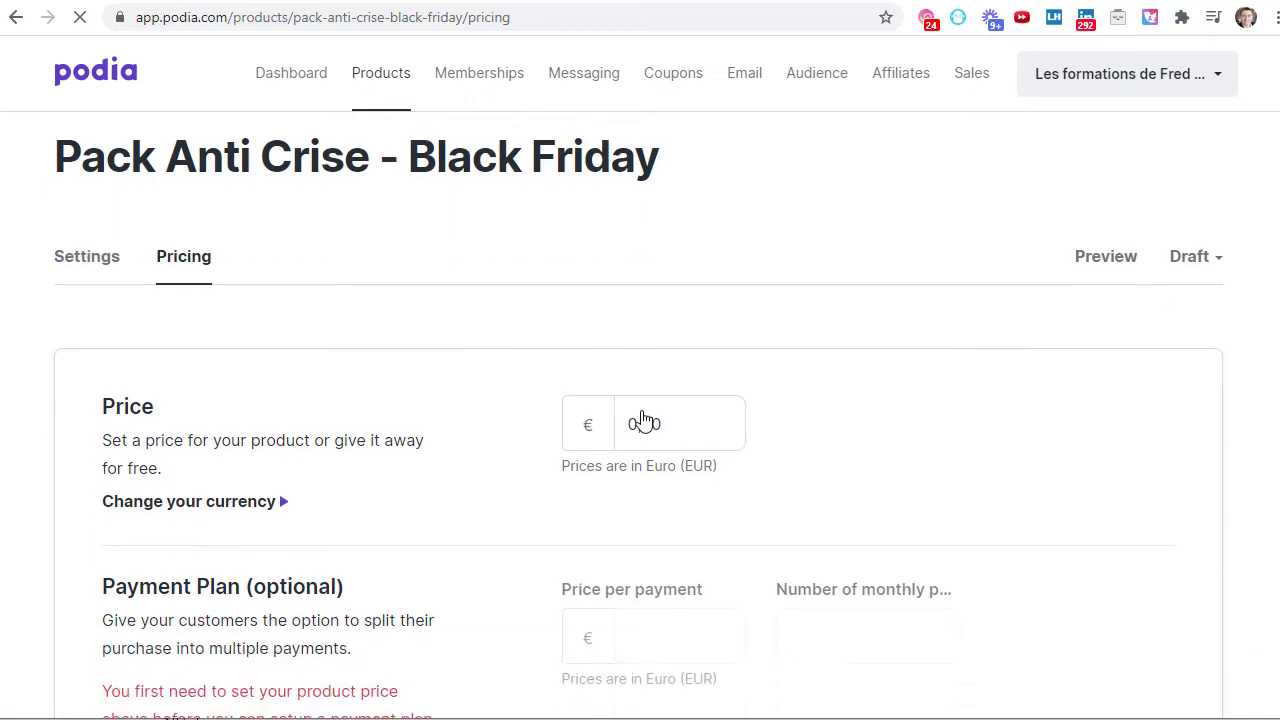
{"action": "left_click_drag", "start_coordinate": [678, 420], "coordinate": [600, 412]}
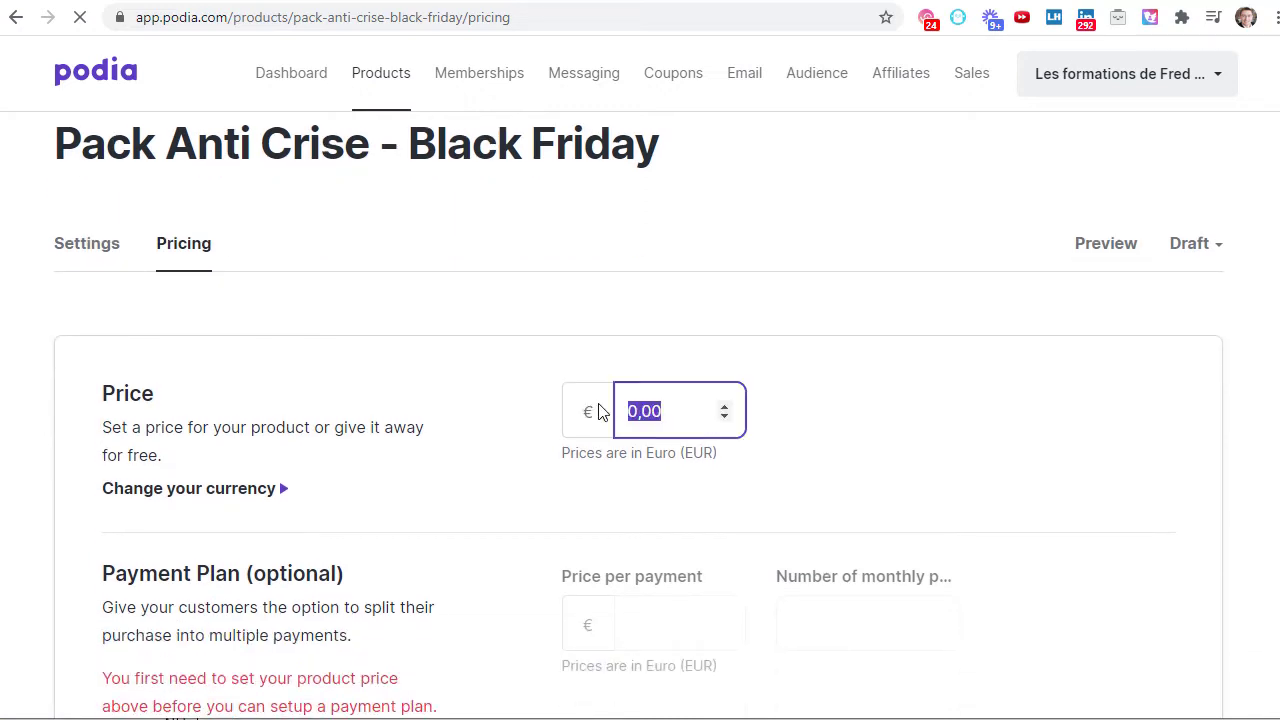
{"action": "type", "text": "97"}
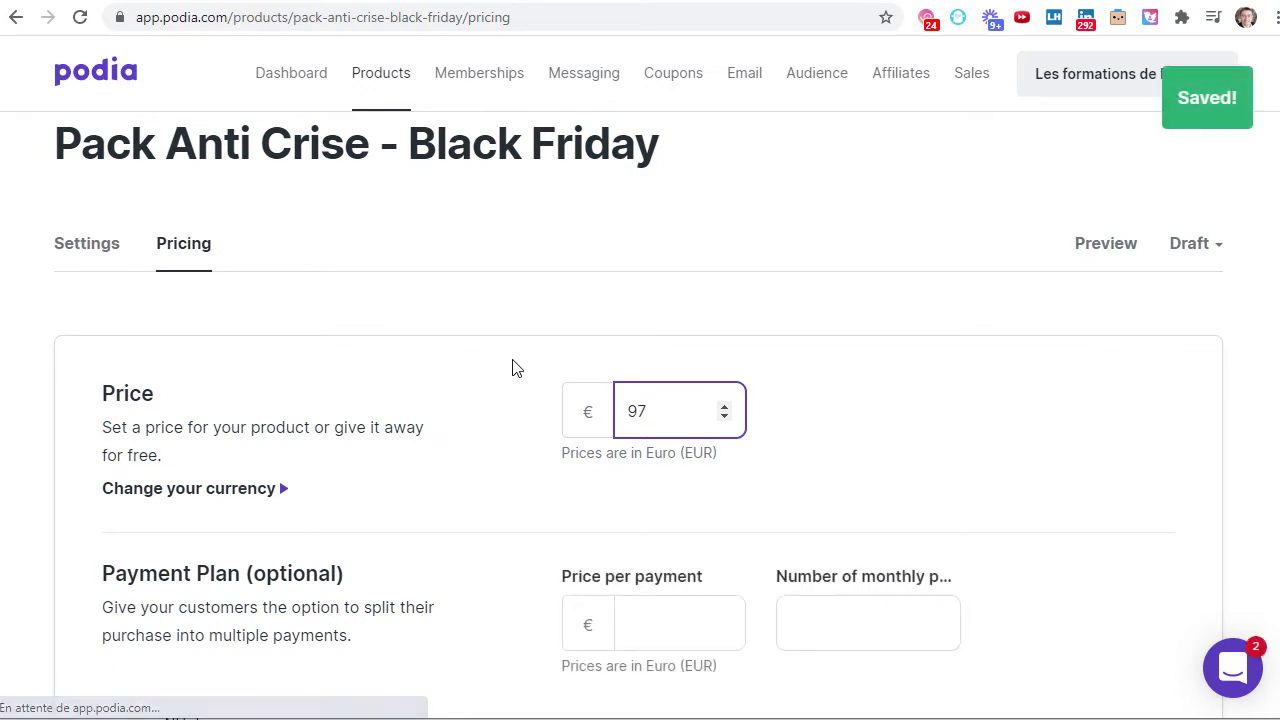
Review the optional payment plan and upsell sections of the bundle's pricing, and return to its general settings.
{"action": "scroll", "coordinate": [512, 369], "scroll_direction": "down", "scroll_amount": 2}
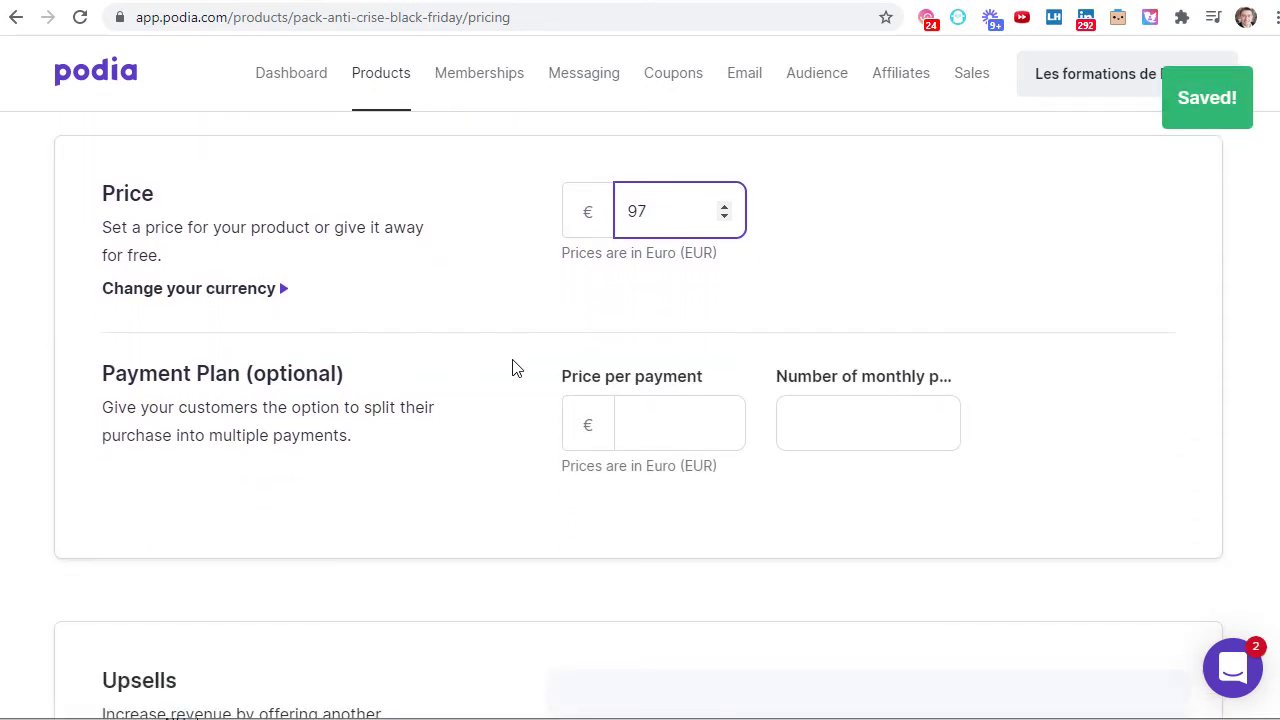
{"action": "scroll", "coordinate": [530, 362], "scroll_direction": "down", "scroll_amount": 1}
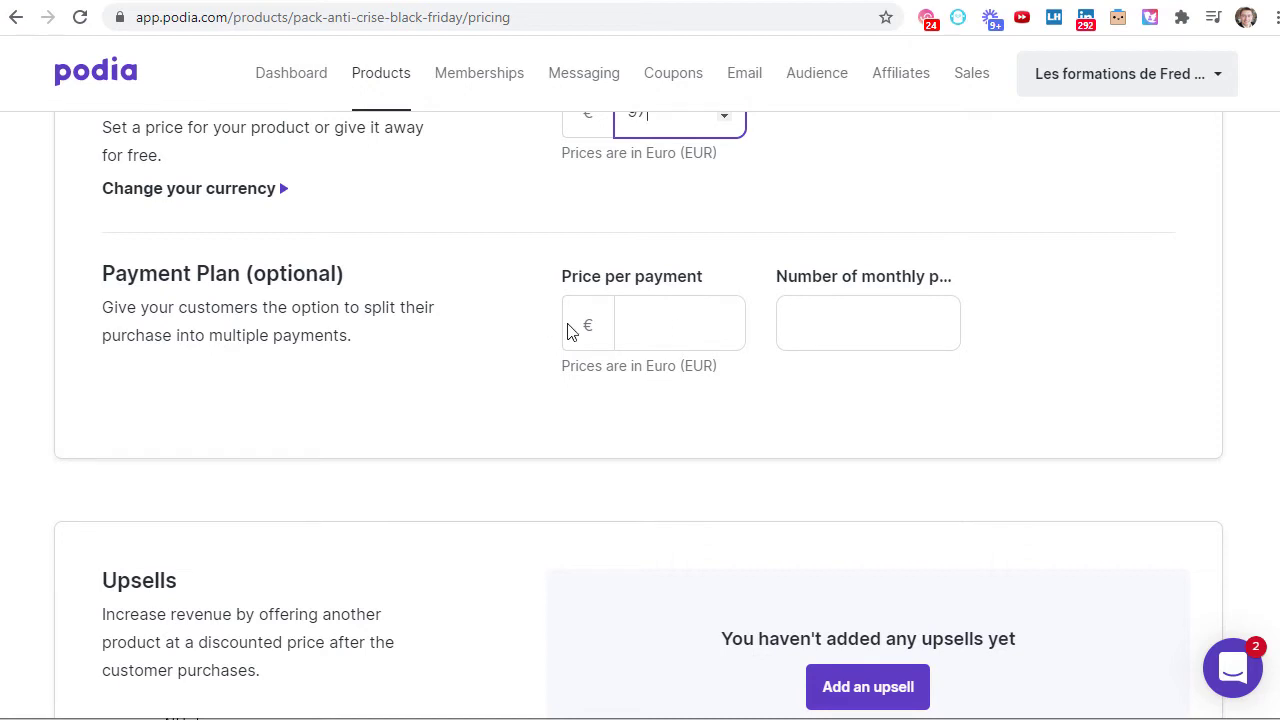
{"action": "scroll", "coordinate": [567, 332], "scroll_direction": "down", "scroll_amount": 4}
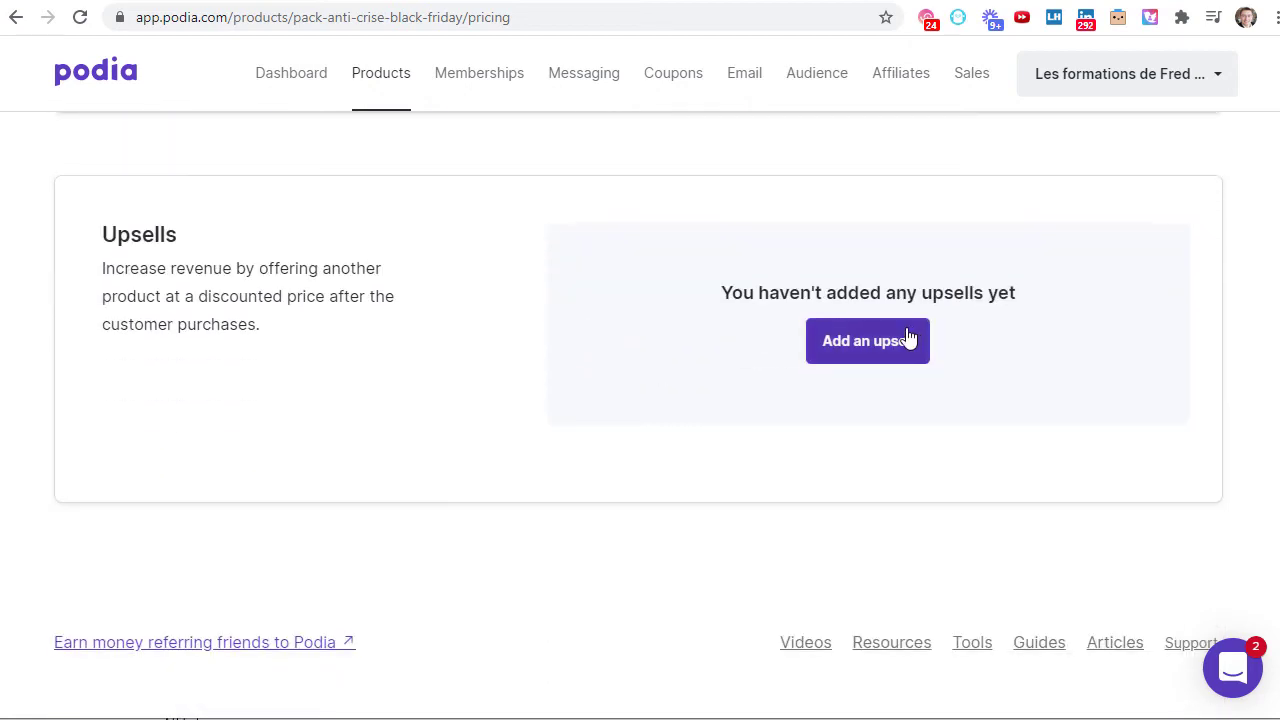
{"action": "scroll", "coordinate": [677, 355], "scroll_direction": "up", "scroll_amount": 8}
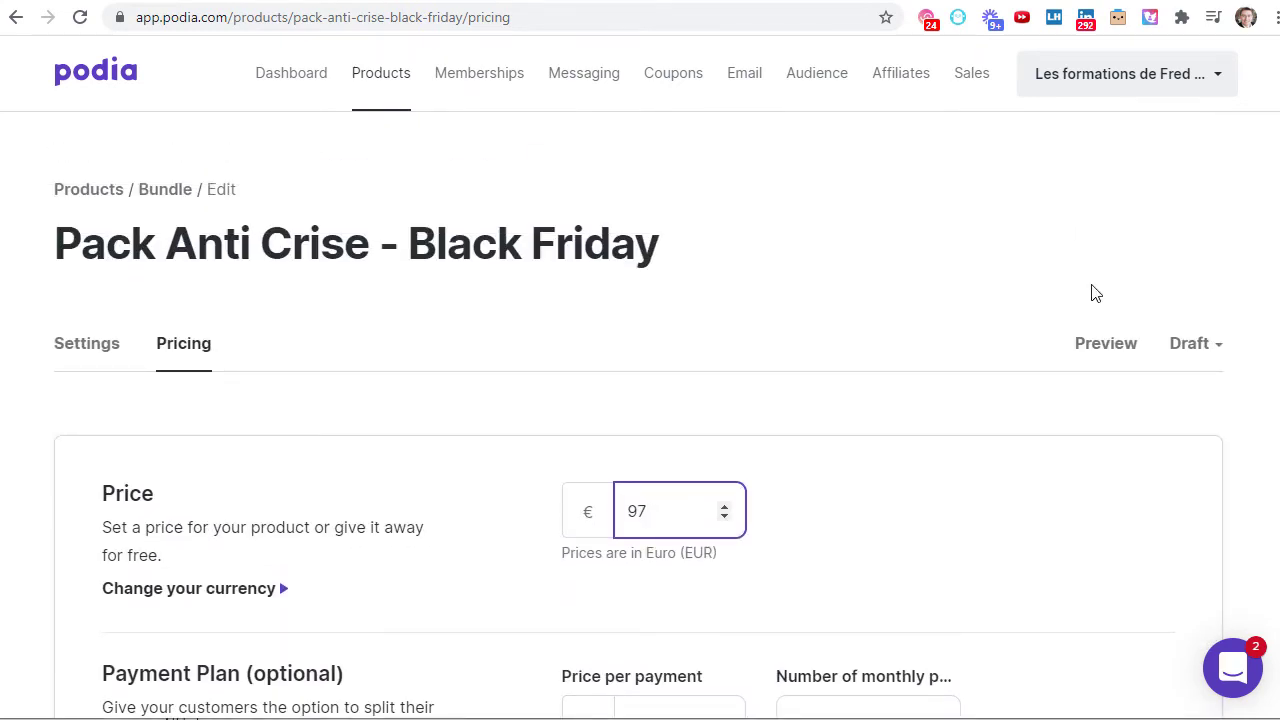
{"action": "left_click", "coordinate": [98, 350]}
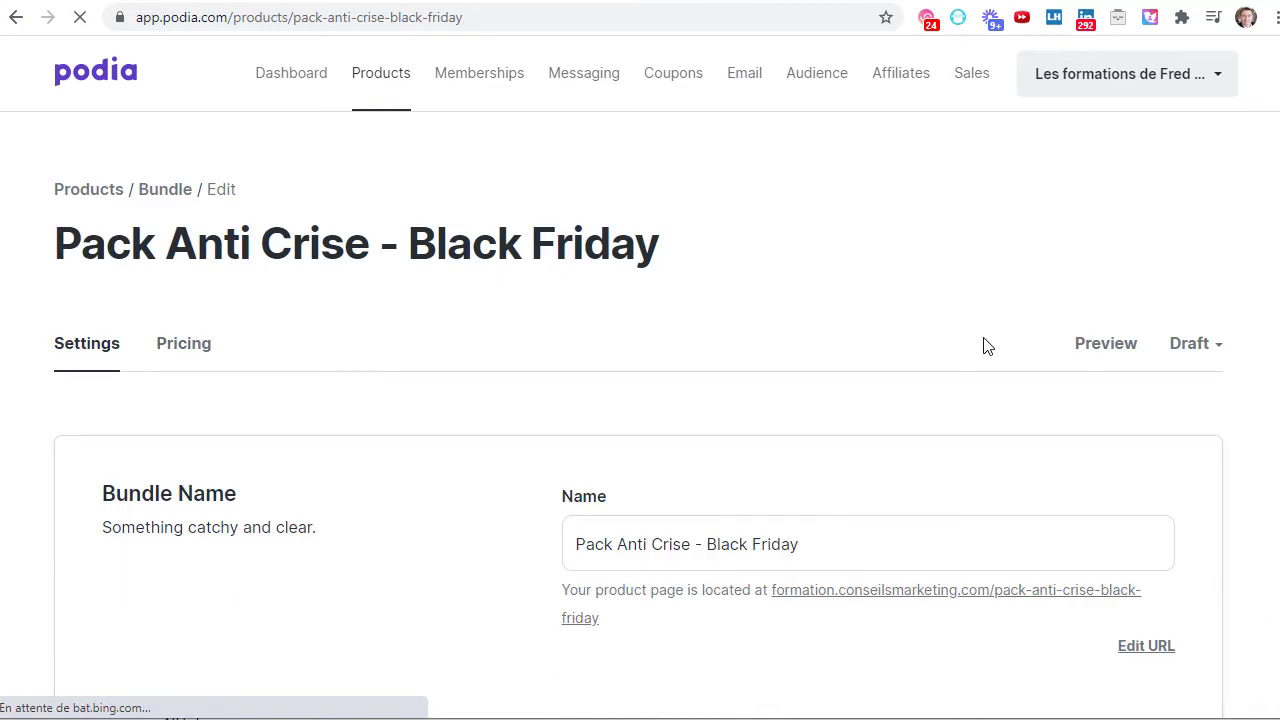
{"action": "scroll", "coordinate": [985, 346], "scroll_direction": "down", "scroll_amount": 10}
{"action": "scroll", "coordinate": [985, 346], "scroll_direction": "down", "scroll_amount": 10}
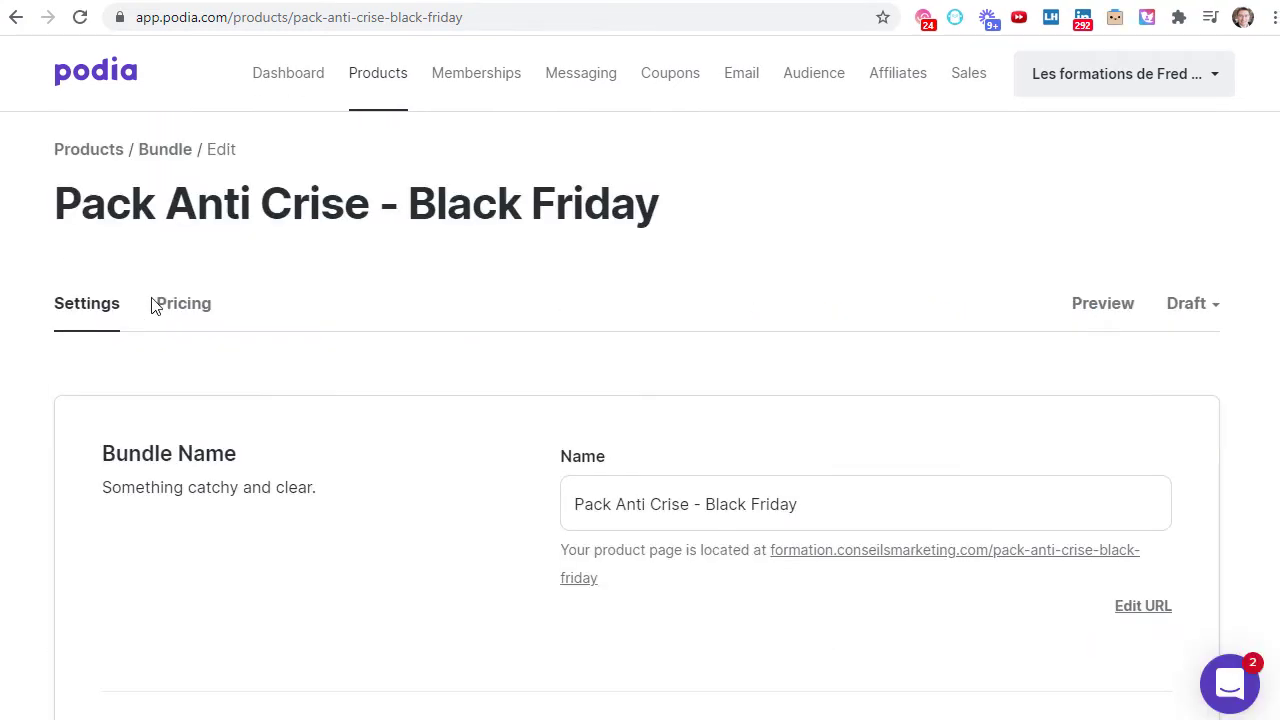
Reopen the bundle's pricing page and calculate 97 divided by 1.2 in the Windows Calculator.
{"action": "left_click", "coordinate": [168, 312]}
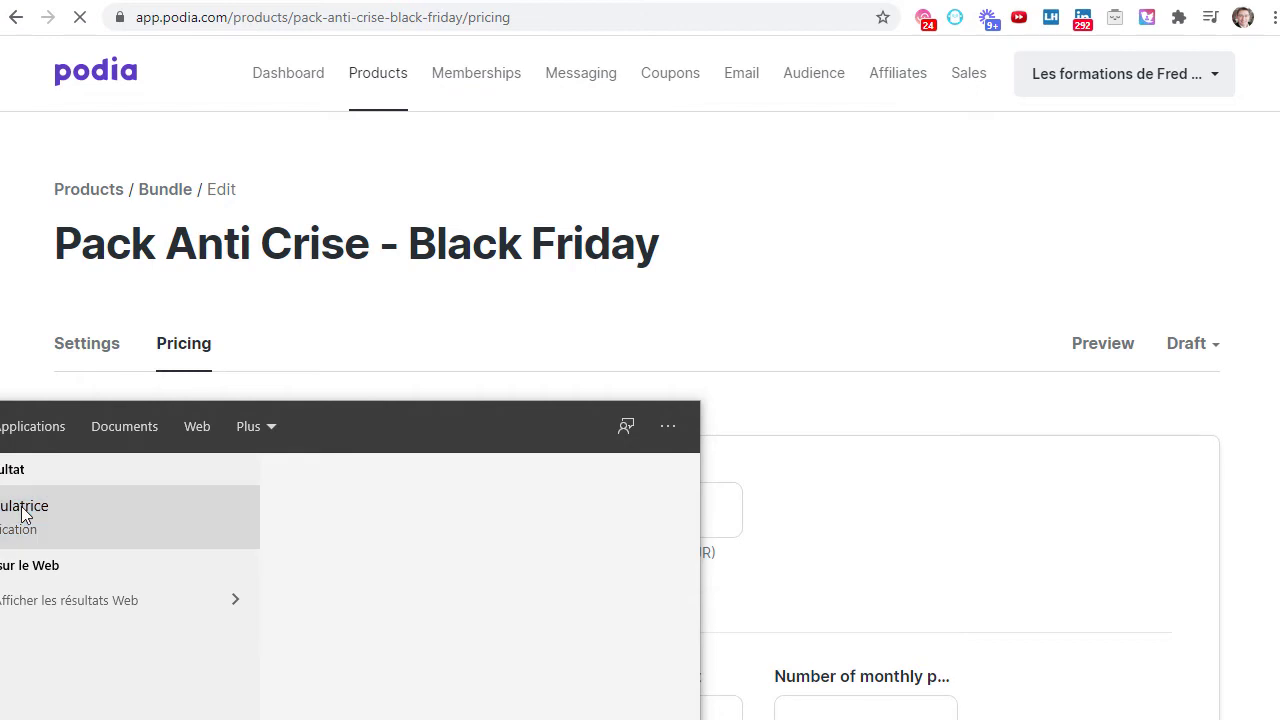
{"action": "left_click", "coordinate": [441, 570]}
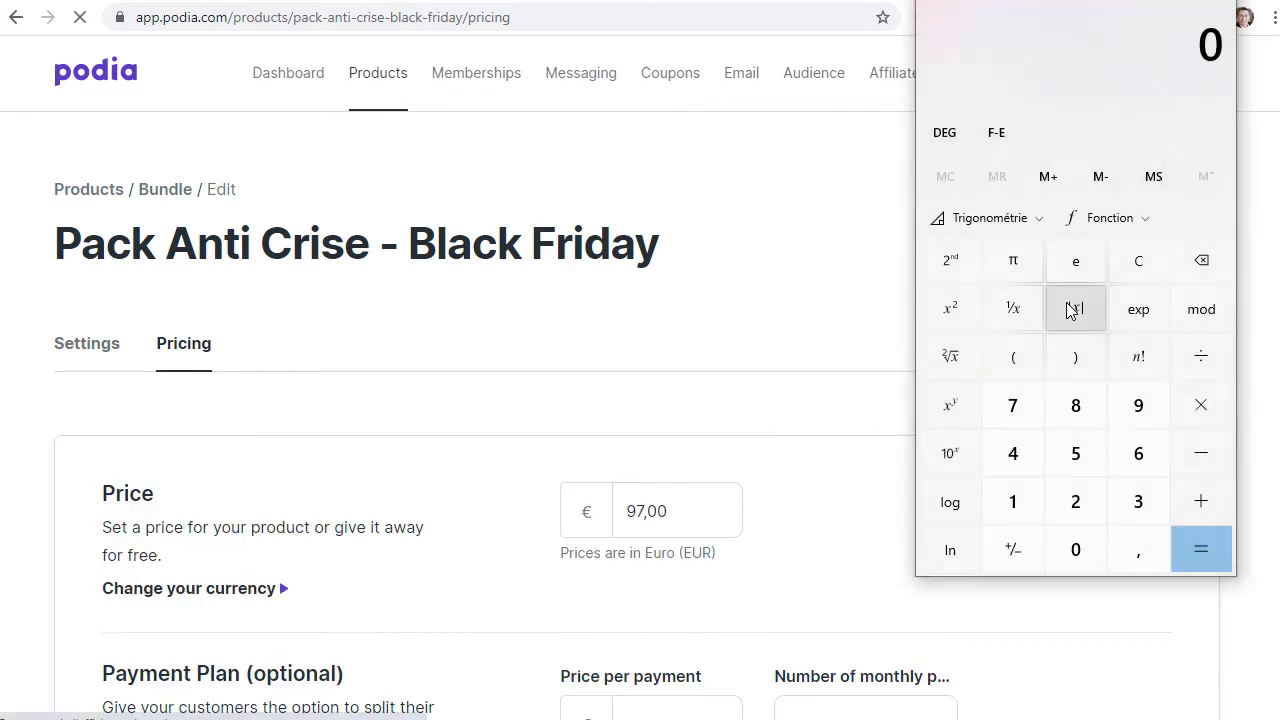
{"action": "key", "text": "9"}
{"action": "key", "text": "7"}
{"action": "key", "text": "slash"}
{"action": "key", "text": "1"}
{"action": "key", "text": "comma"}
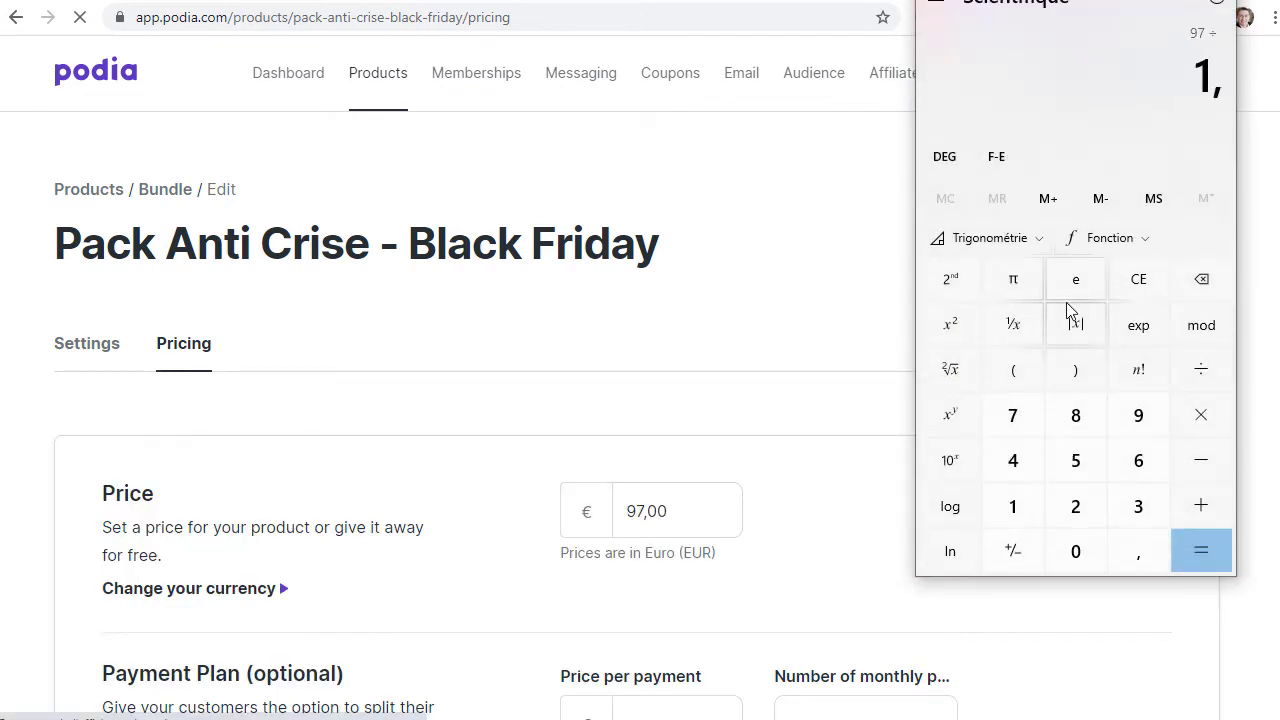
{"action": "key", "text": "2"}
{"action": "key", "text": "Return"}
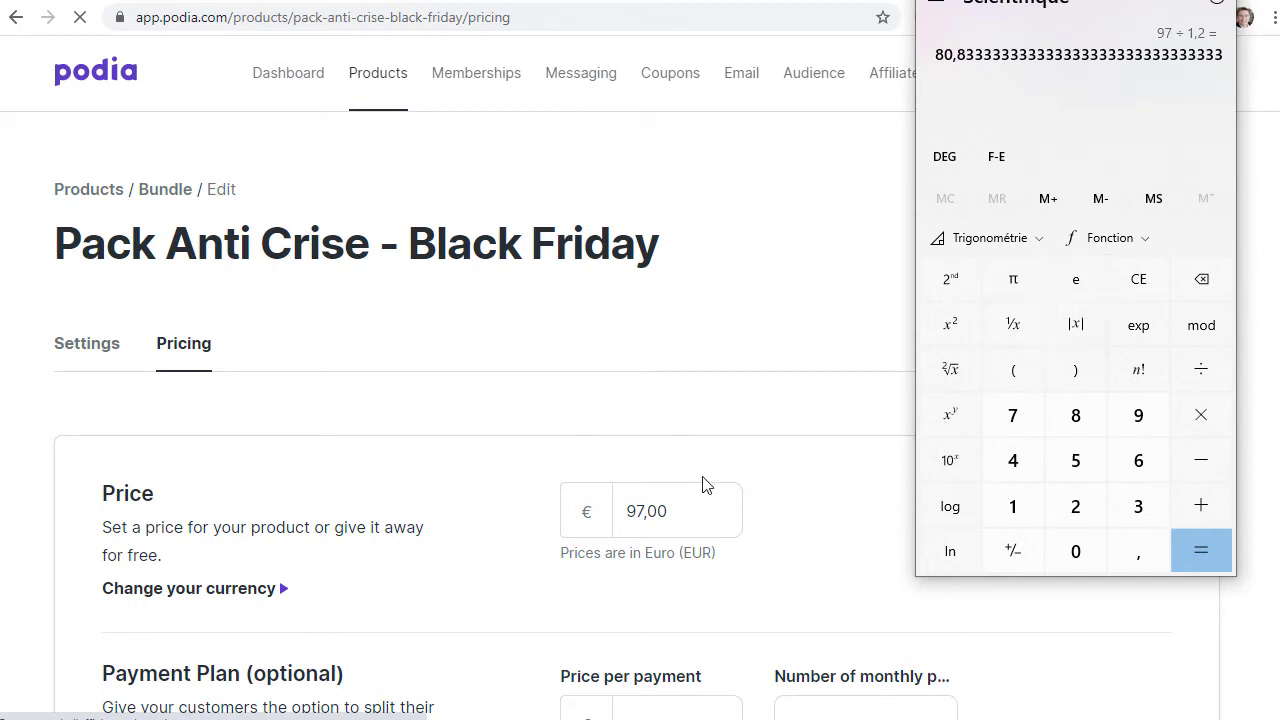
Set the bundle's price to 80.83 euros.
{"action": "left_click", "coordinate": [687, 499]}
{"action": "key", "text": "ctrl+a"}
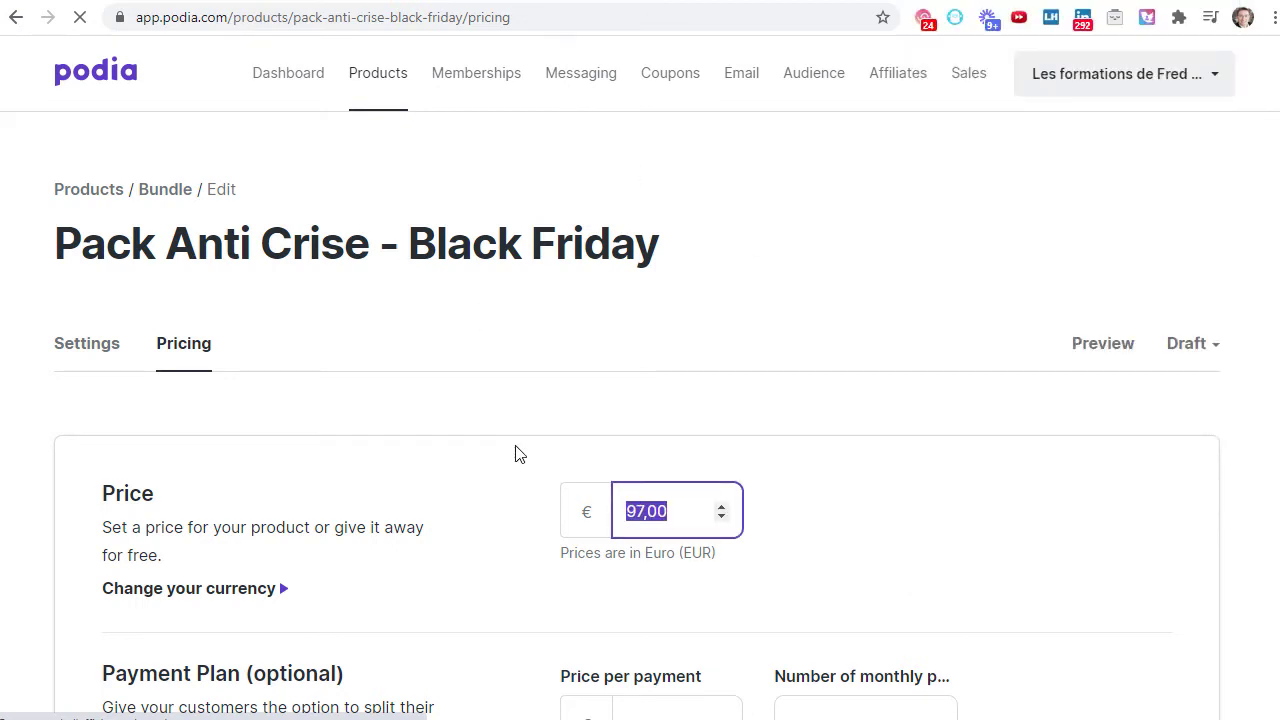
{"action": "type", "text": "80.83"}
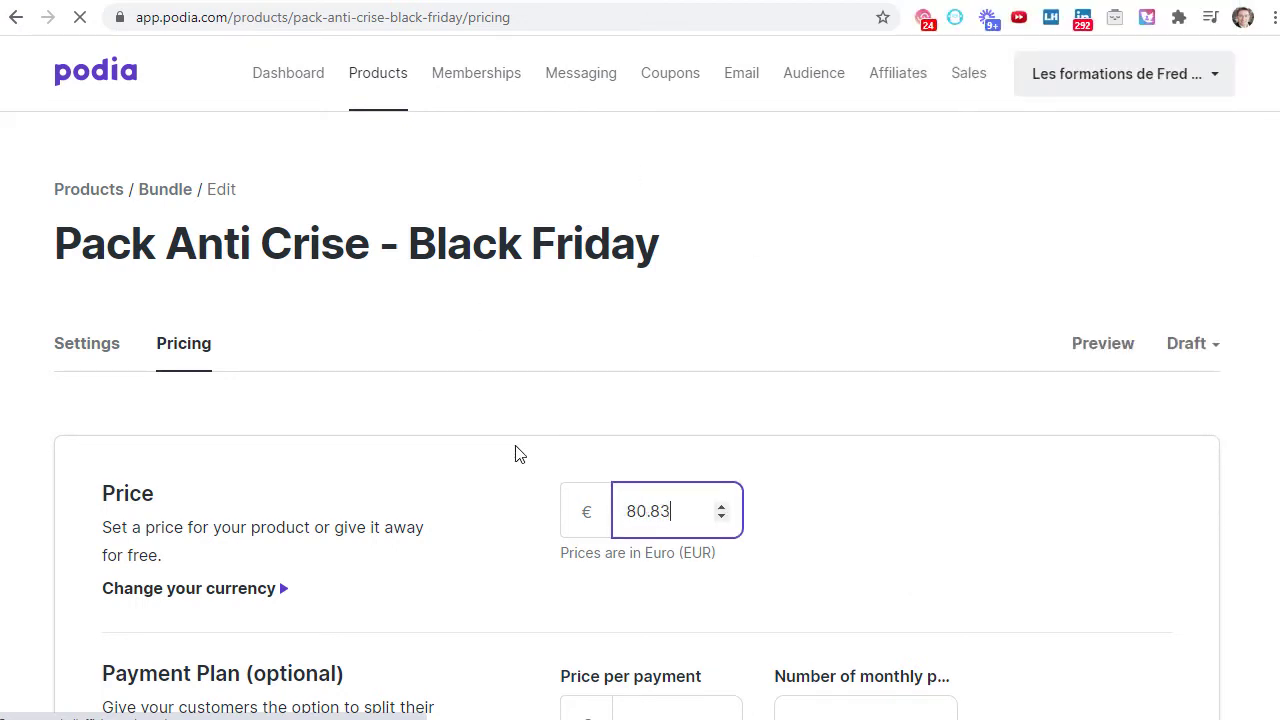
{"action": "scroll", "coordinate": [800, 437], "scroll_direction": "down", "scroll_amount": 10}
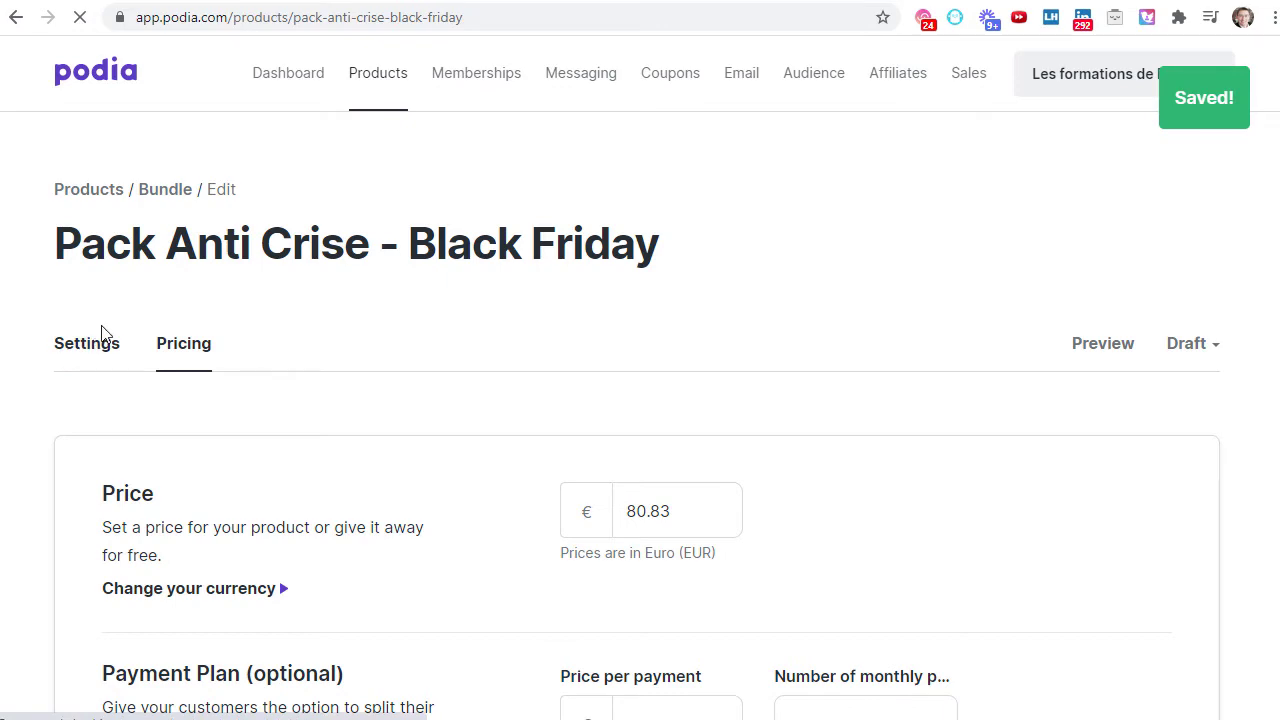
Review the selected products, enrollment and GetResponse integration in the bundle's general settings.
{"action": "left_click", "coordinate": [104, 340]}
{"action": "scroll", "coordinate": [520, 437], "scroll_direction": "down", "scroll_amount": 3}
{"action": "scroll", "coordinate": [574, 414], "scroll_direction": "down", "scroll_amount": 8}
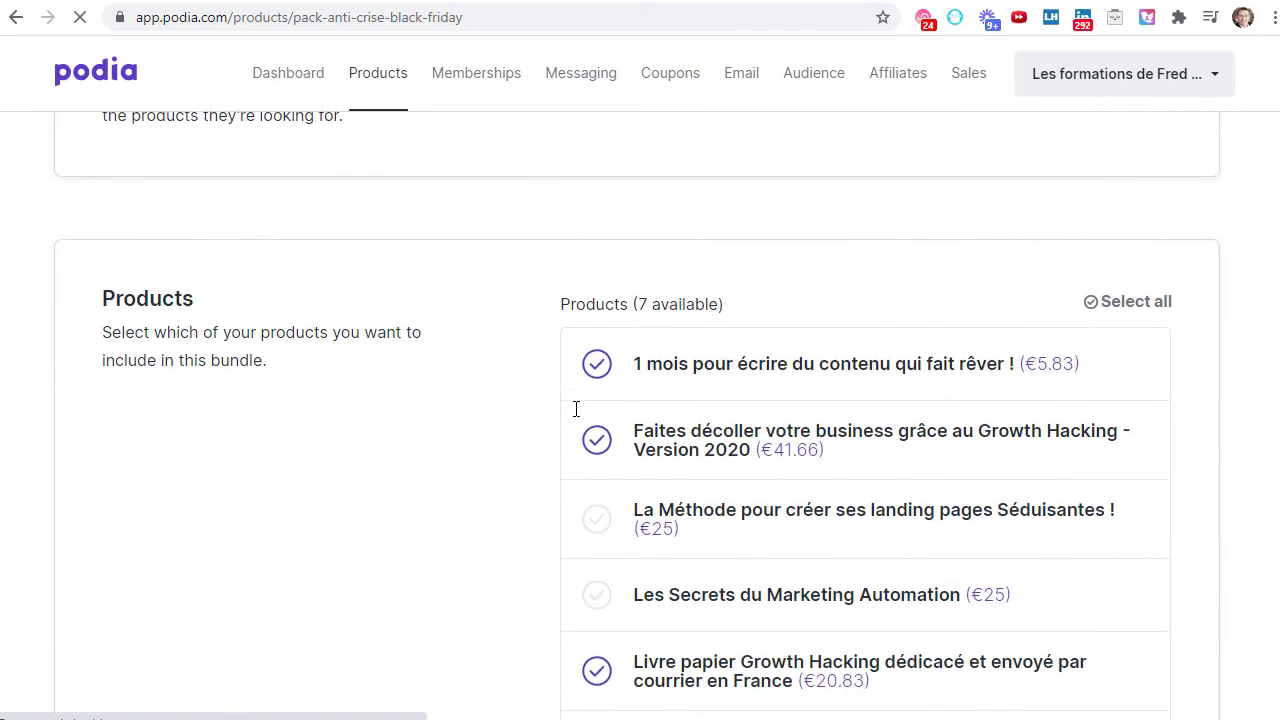
{"action": "scroll", "coordinate": [676, 452], "scroll_direction": "down", "scroll_amount": 5}
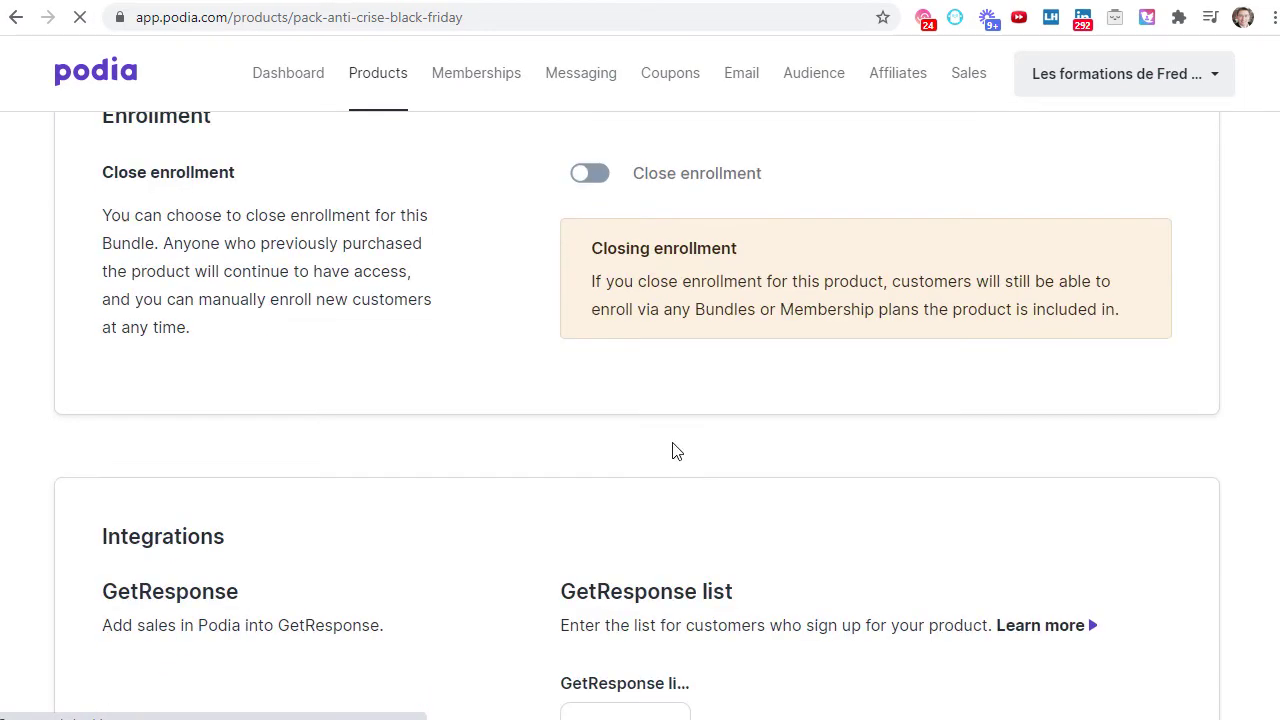
{"action": "scroll", "coordinate": [677, 451], "scroll_direction": "up", "scroll_amount": 16}
{"action": "scroll", "coordinate": [677, 450], "scroll_direction": "up", "scroll_amount": 1}
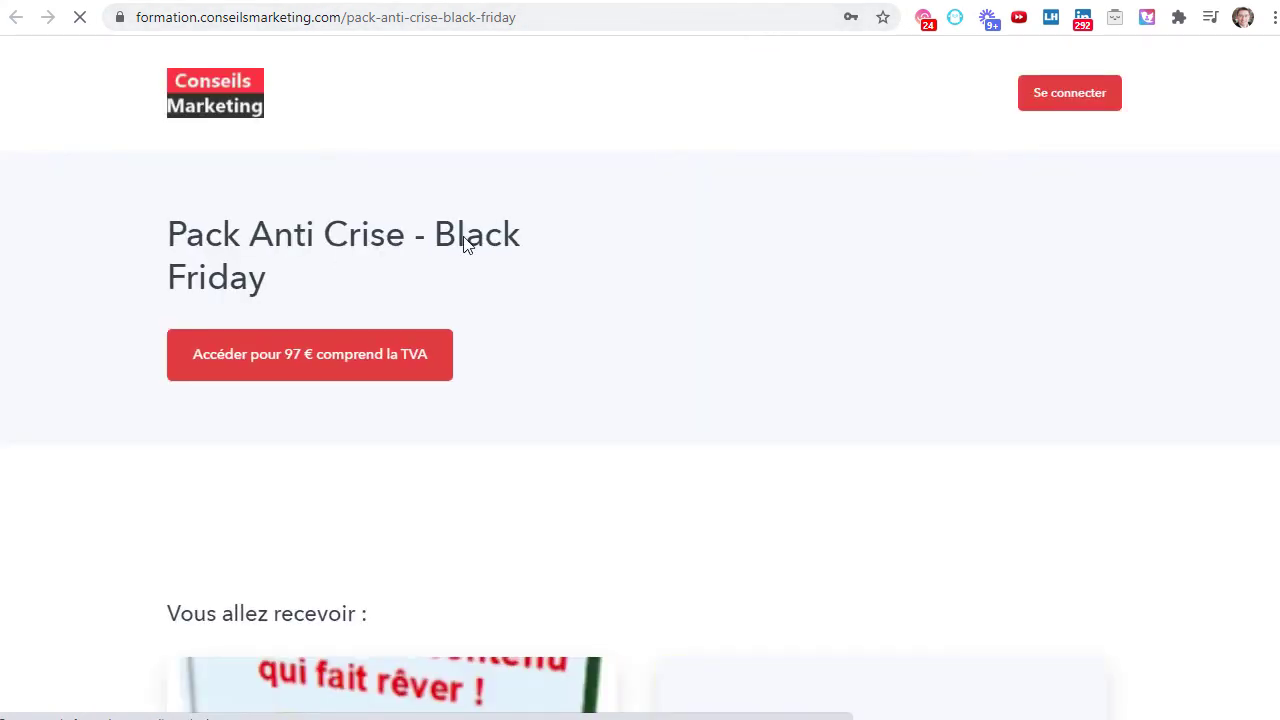
Check the price and included products on the bundle's sales page preview, and return to the bundle's settings.
{"action": "scroll", "coordinate": [466, 245], "scroll_direction": "down", "scroll_amount": 8}
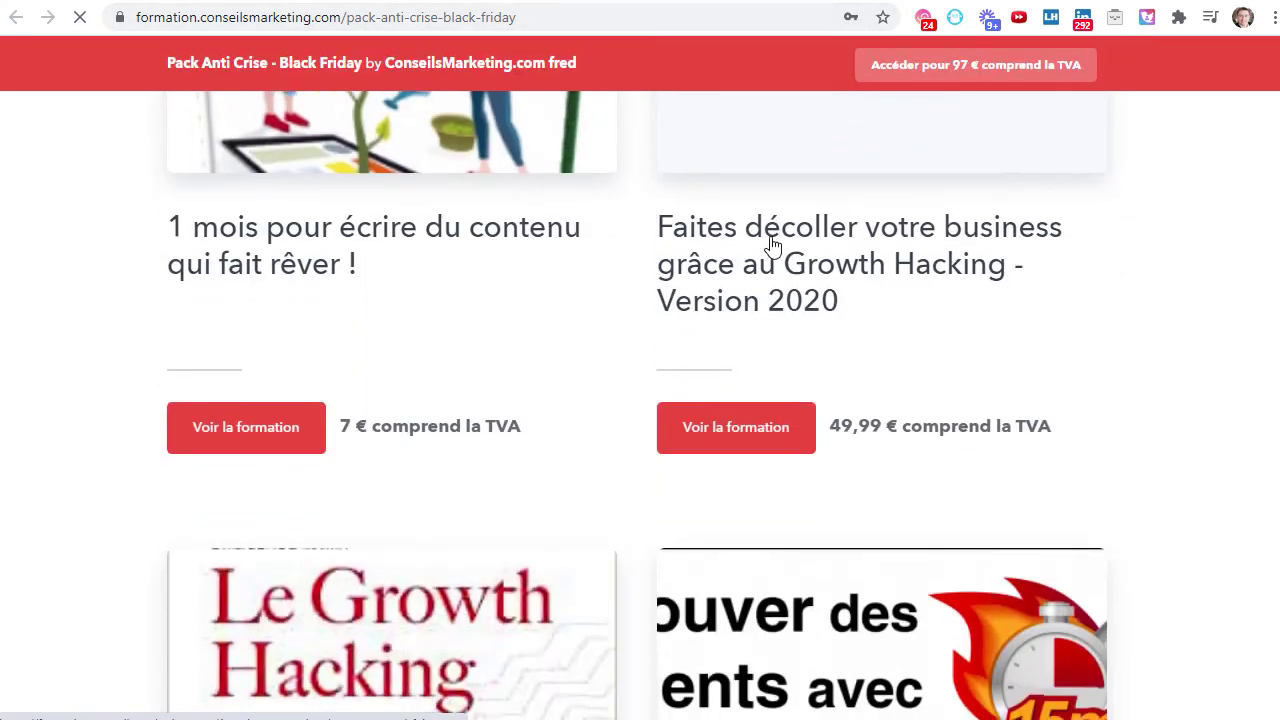
{"action": "scroll", "coordinate": [771, 240], "scroll_direction": "down", "scroll_amount": 7}
{"action": "scroll", "coordinate": [797, 245], "scroll_direction": "up", "scroll_amount": 6}
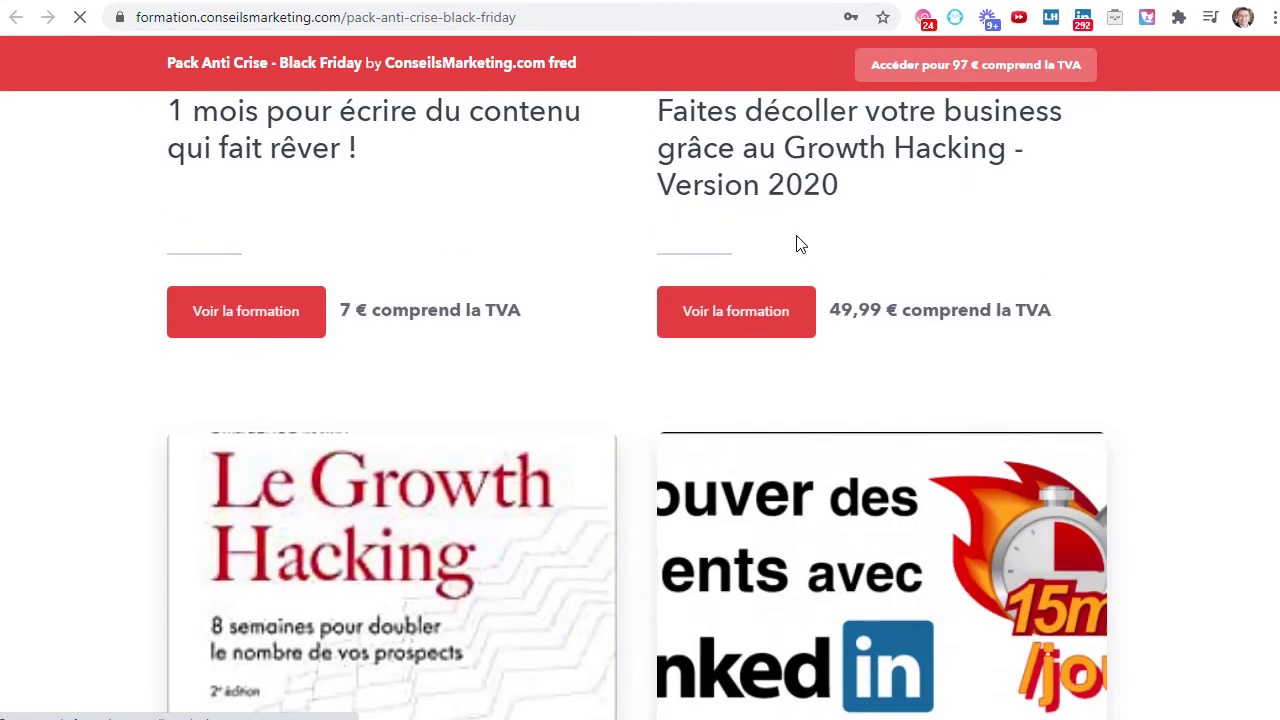
{"action": "scroll", "coordinate": [797, 244], "scroll_direction": "down", "scroll_amount": 6}
{"action": "scroll", "coordinate": [800, 243], "scroll_direction": "up", "scroll_amount": 15}
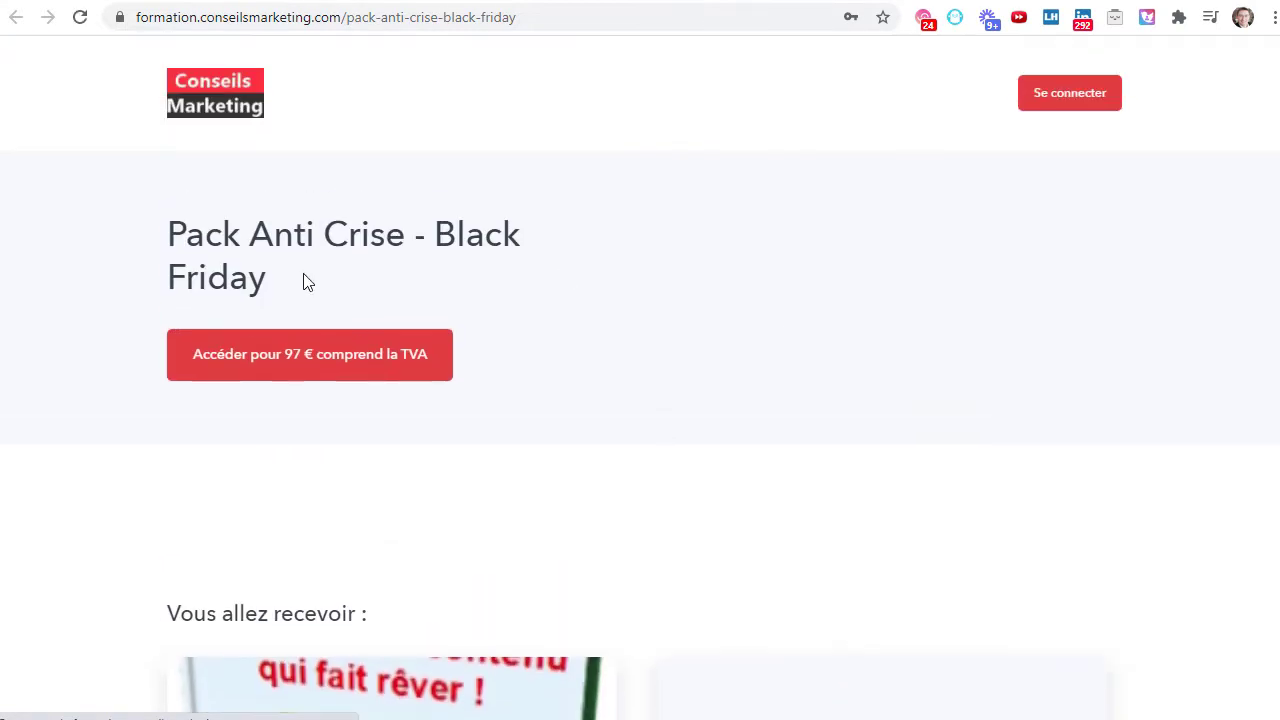
{"action": "left_click", "coordinate": [737, 2]}
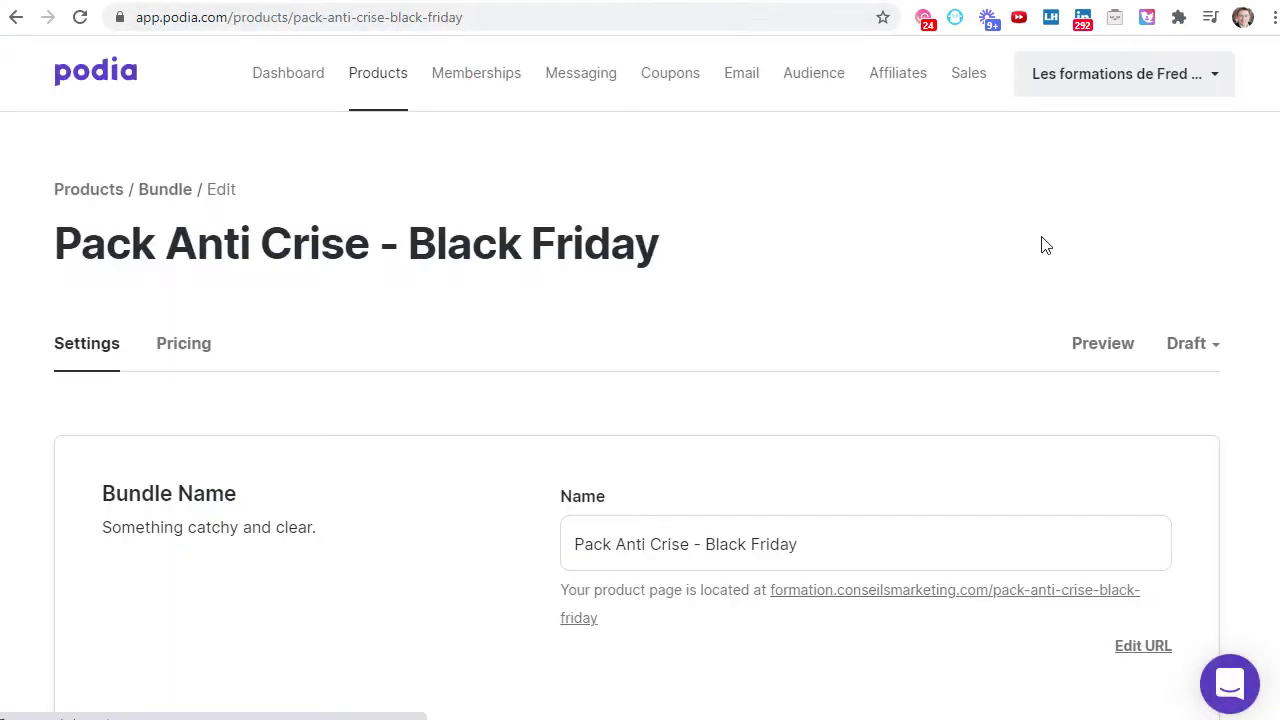
Change the bundle's status to Published.
{"action": "left_click", "coordinate": [1186, 345]}
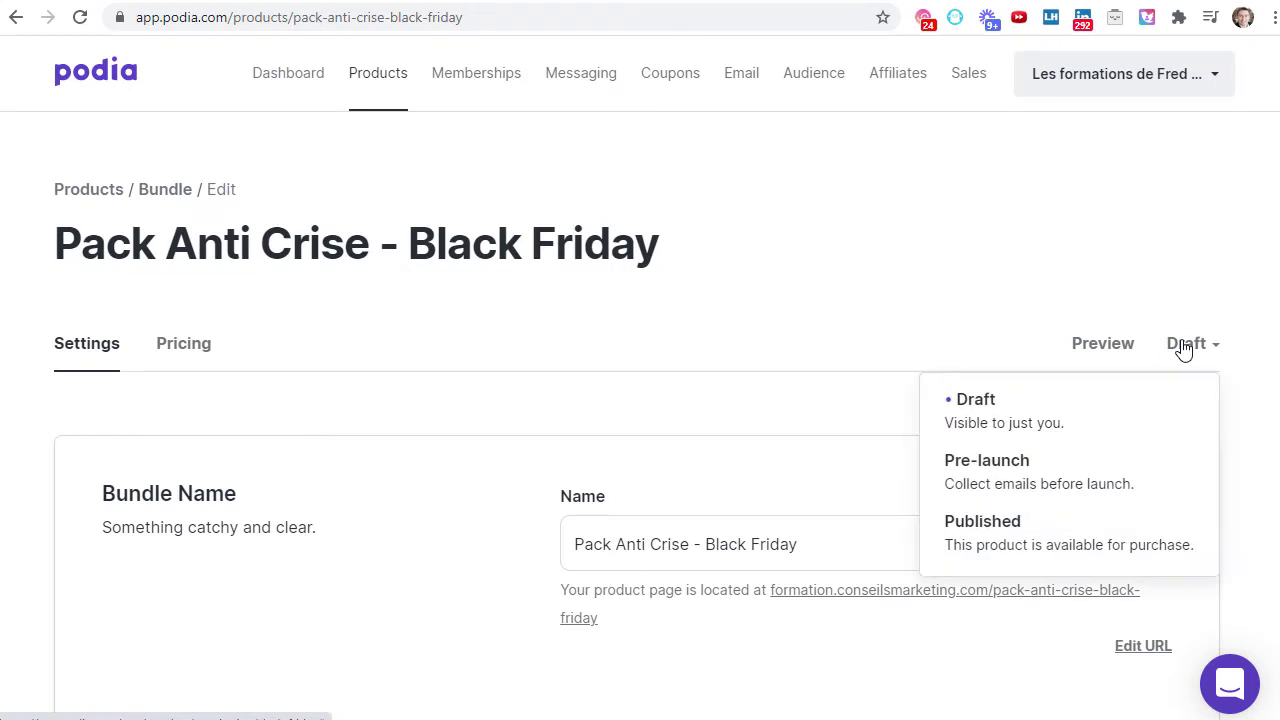
{"action": "left_click", "coordinate": [985, 530]}
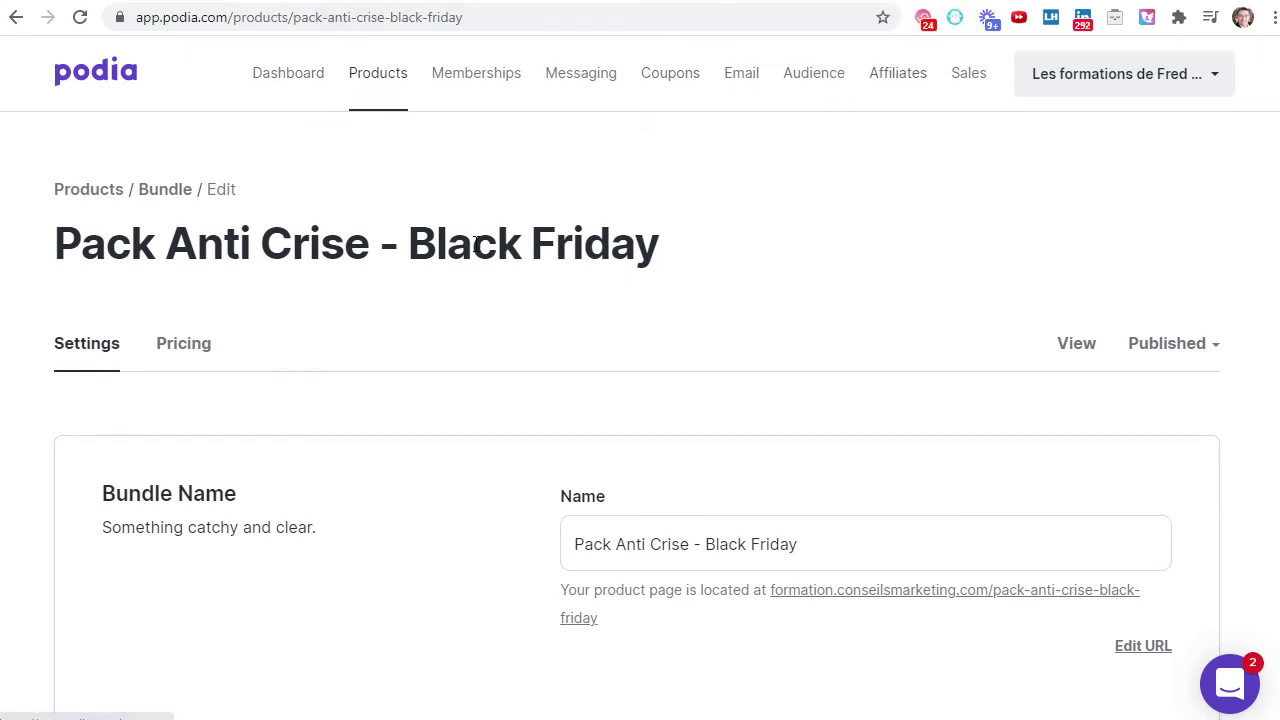
Find "Pack Anti Crise - Black Friday" in the products list and view its page as a visitor.
{"action": "left_click", "coordinate": [390, 79]}
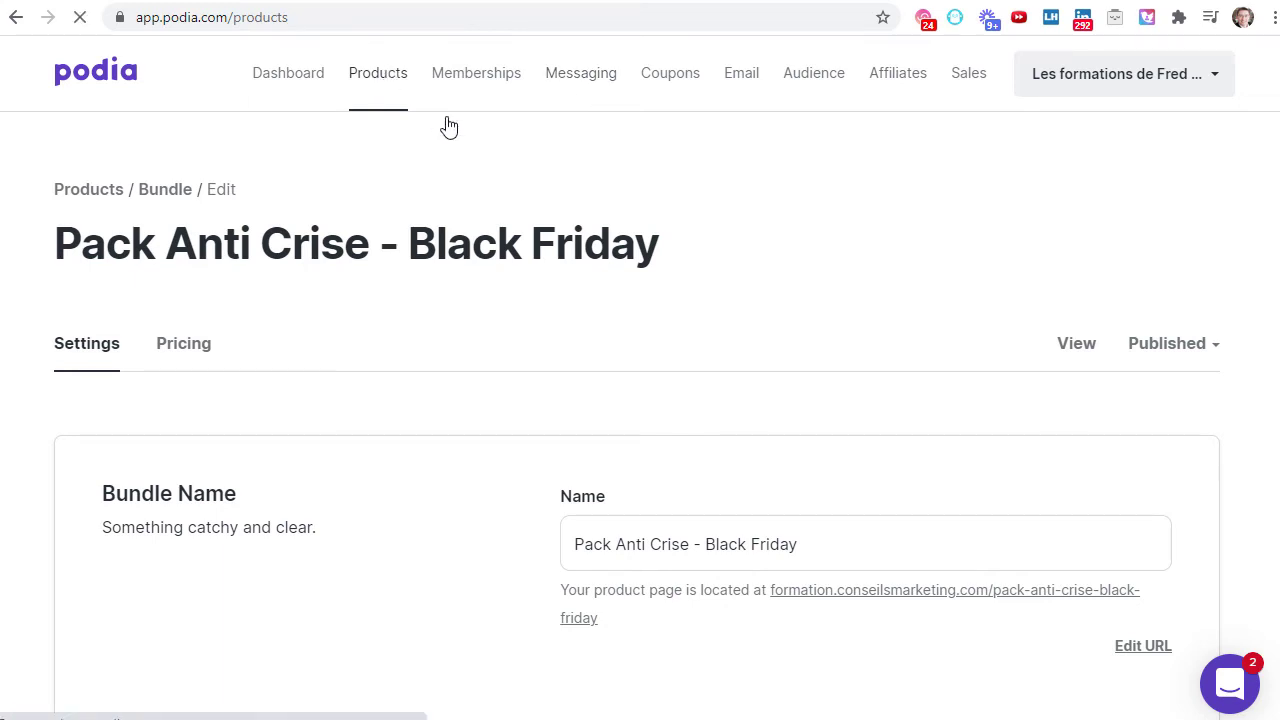
{"action": "scroll", "coordinate": [900, 286], "scroll_direction": "down", "scroll_amount": 7}
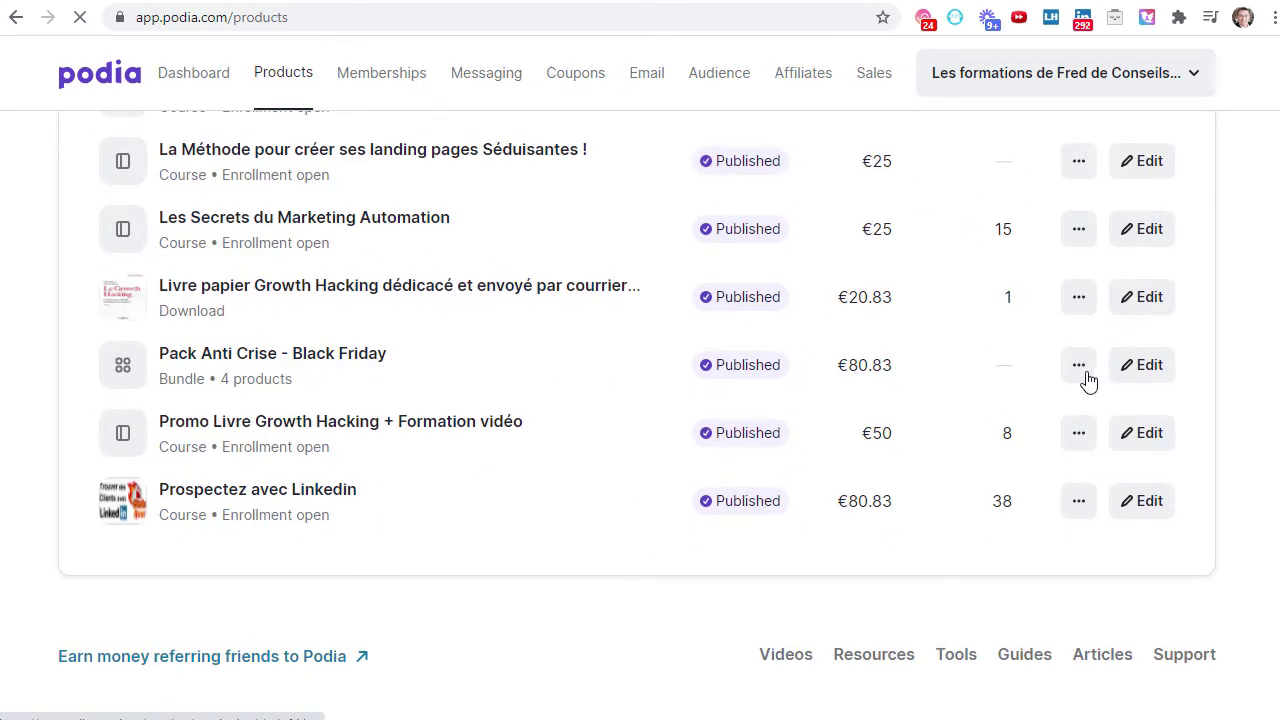
{"action": "left_click", "coordinate": [1082, 372]}
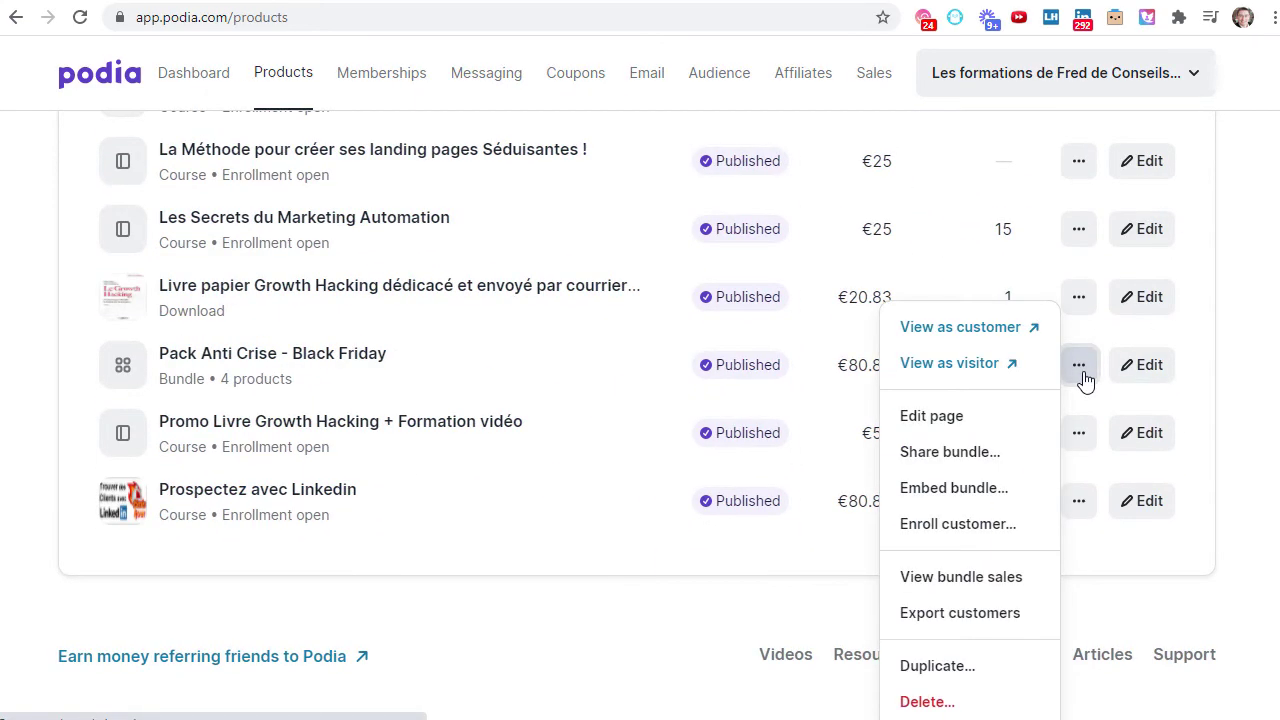
{"action": "left_click", "coordinate": [953, 362]}
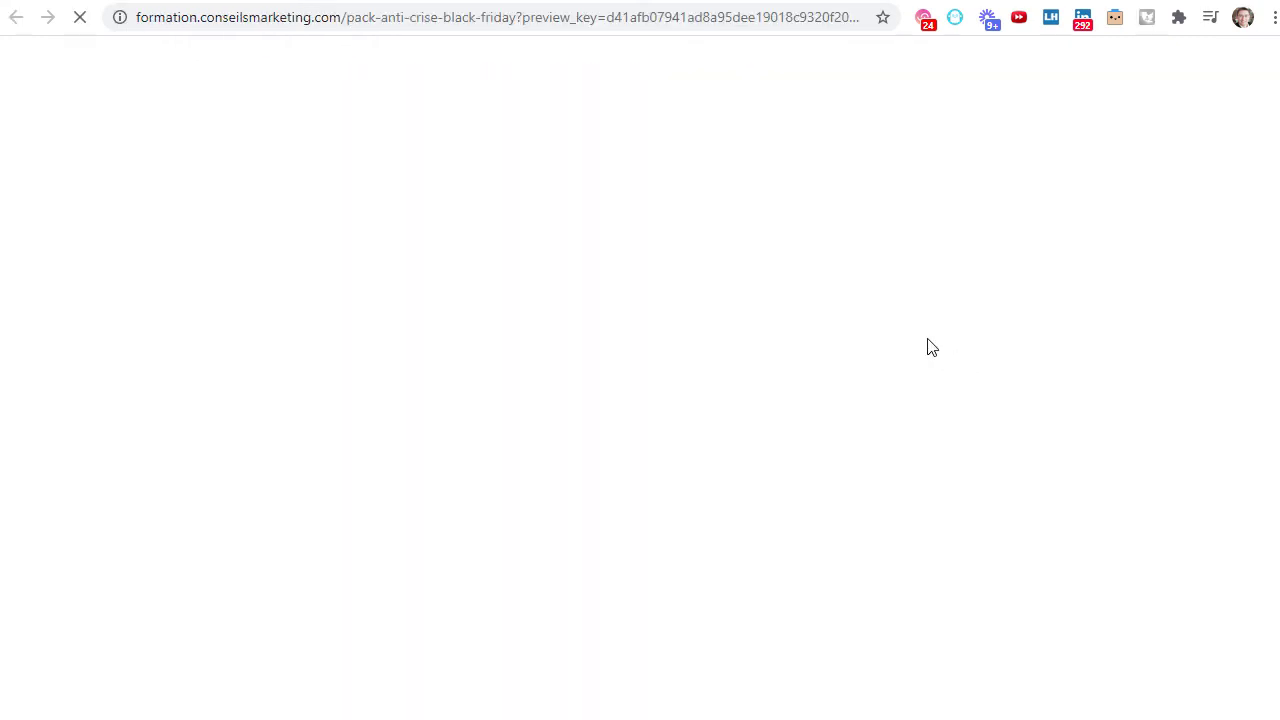
Open formation.conseilsmarketing.com/pack-anti-crise-black-friday in a widened Microsoft Edge window and check the bundle's public page and included products.
{"action": "left_click", "coordinate": [582, 17]}
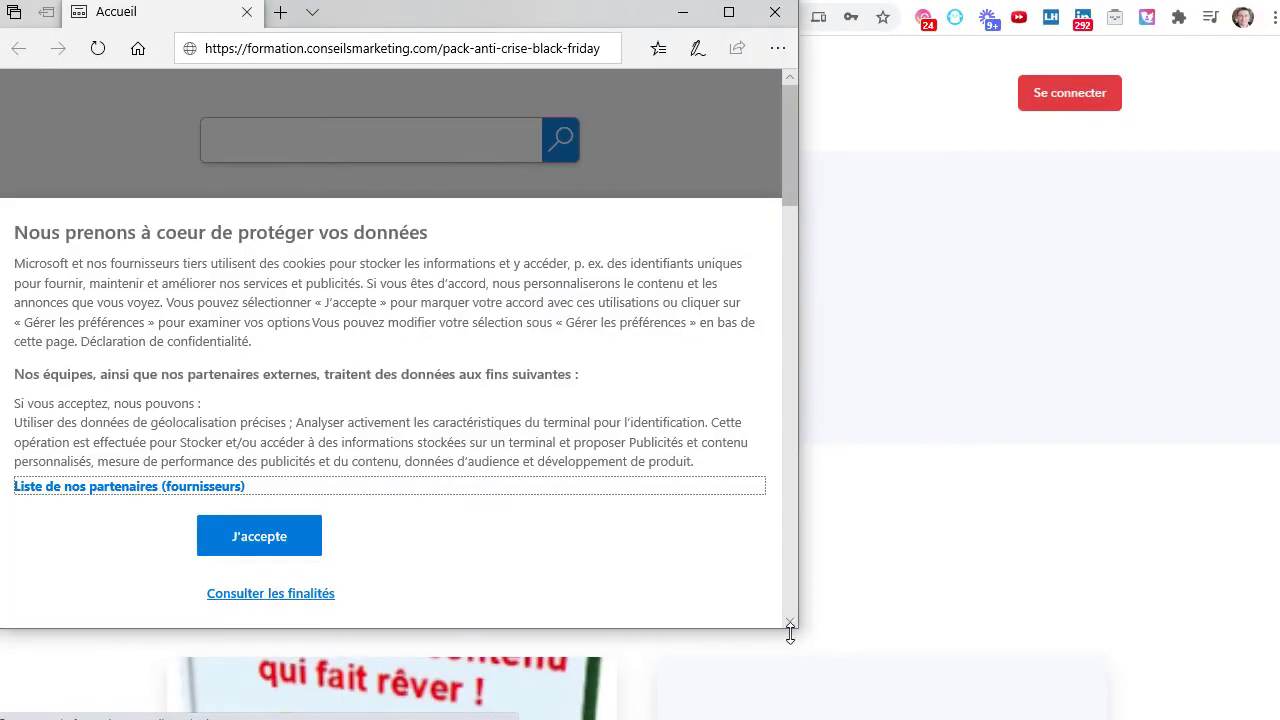
{"action": "left_click_drag", "start_coordinate": [790, 632], "coordinate": [1272, 686]}
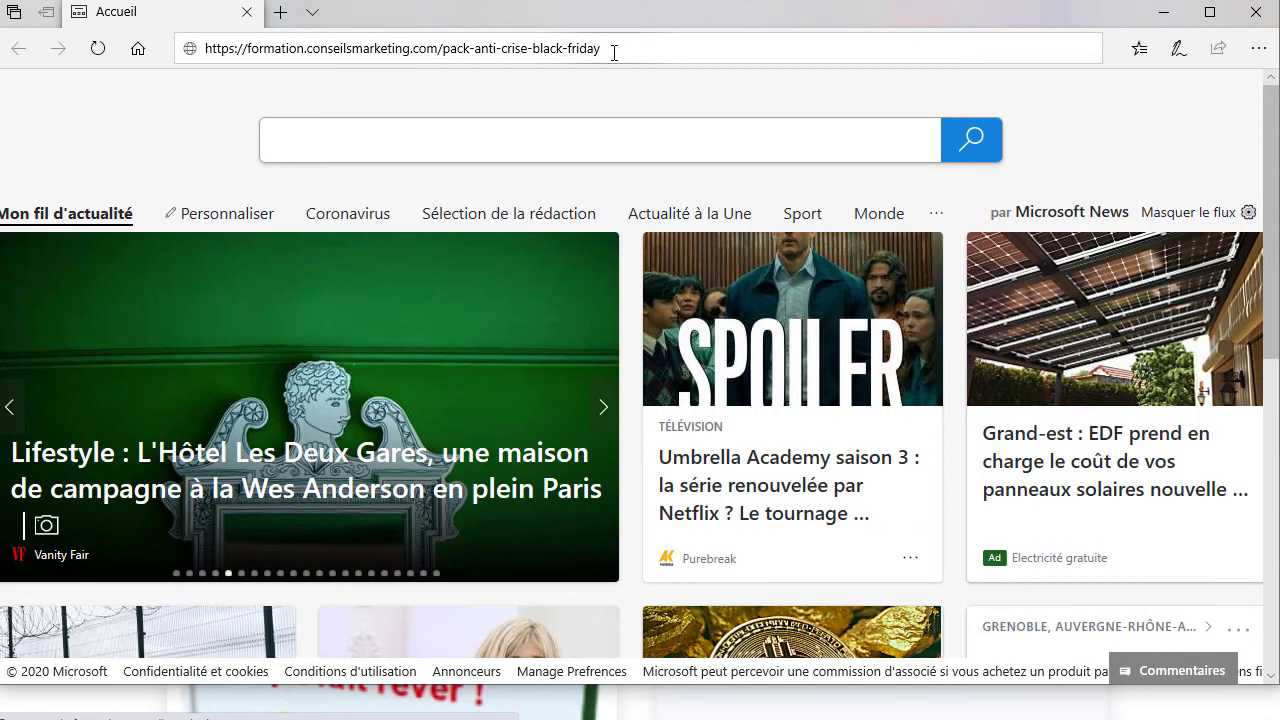
{"action": "left_click", "coordinate": [614, 52]}
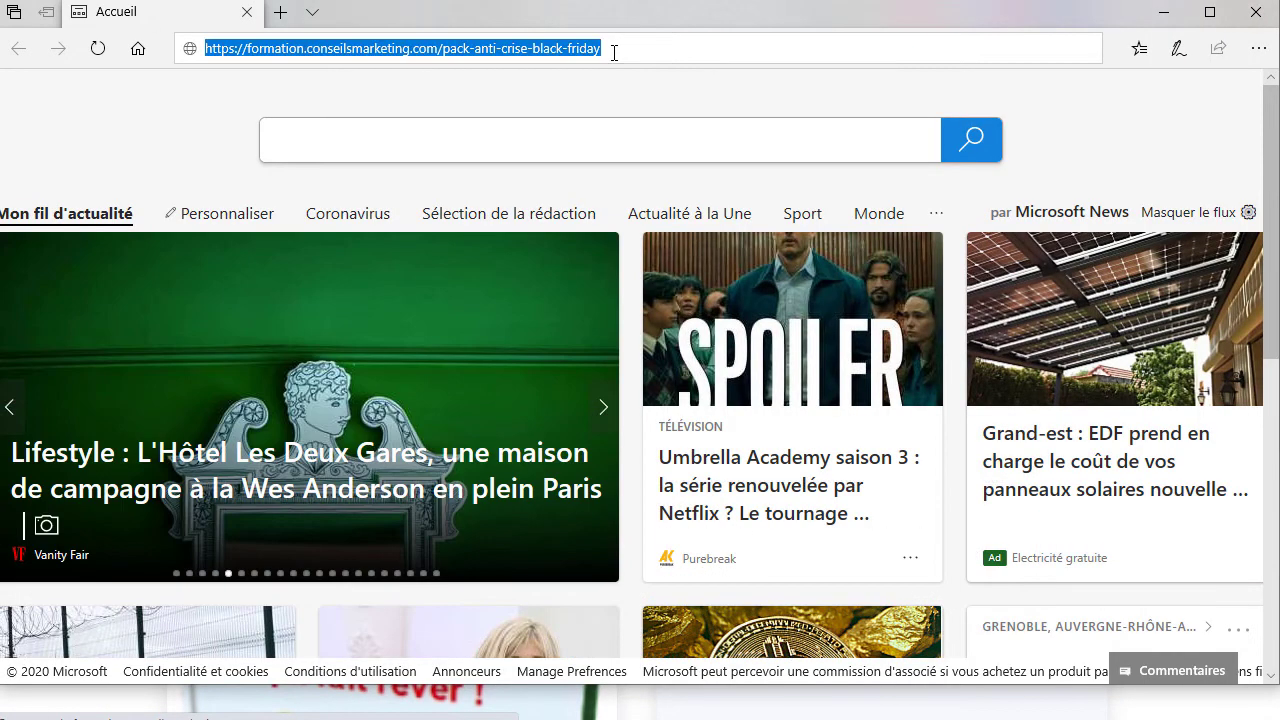
{"action": "key", "text": "Return"}
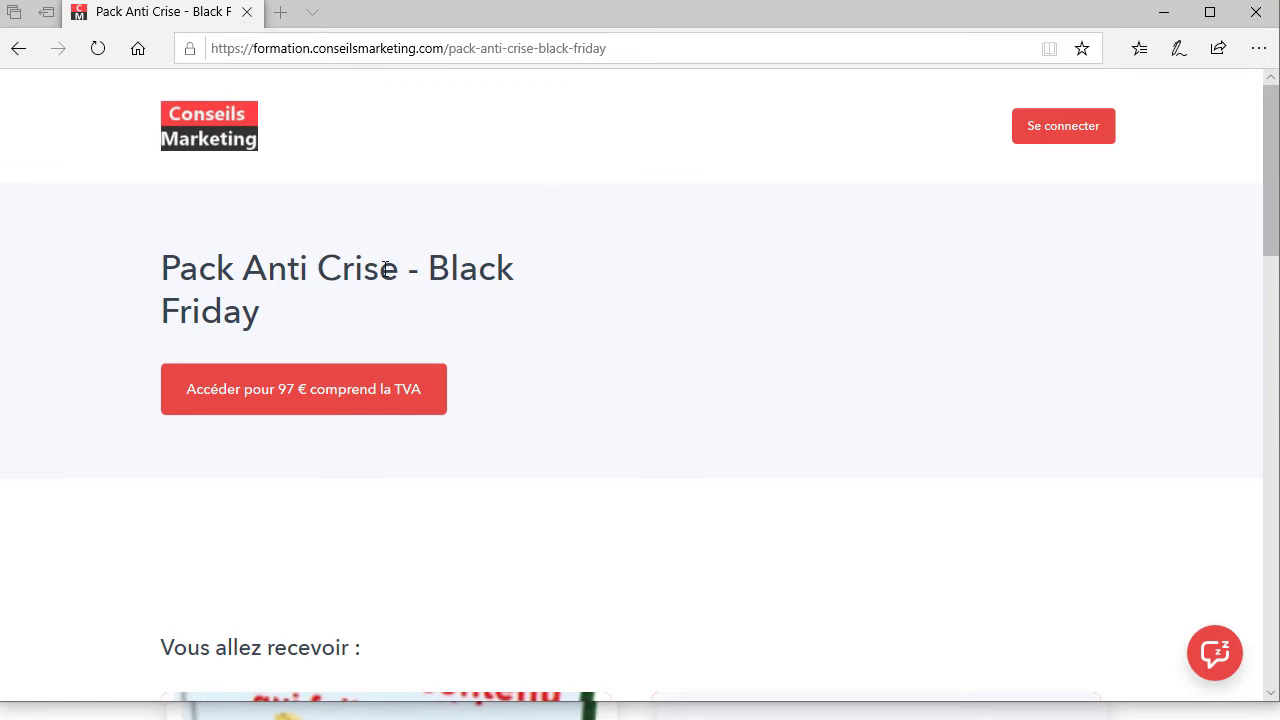
{"action": "scroll", "coordinate": [385, 268], "scroll_direction": "down", "scroll_amount": 5}
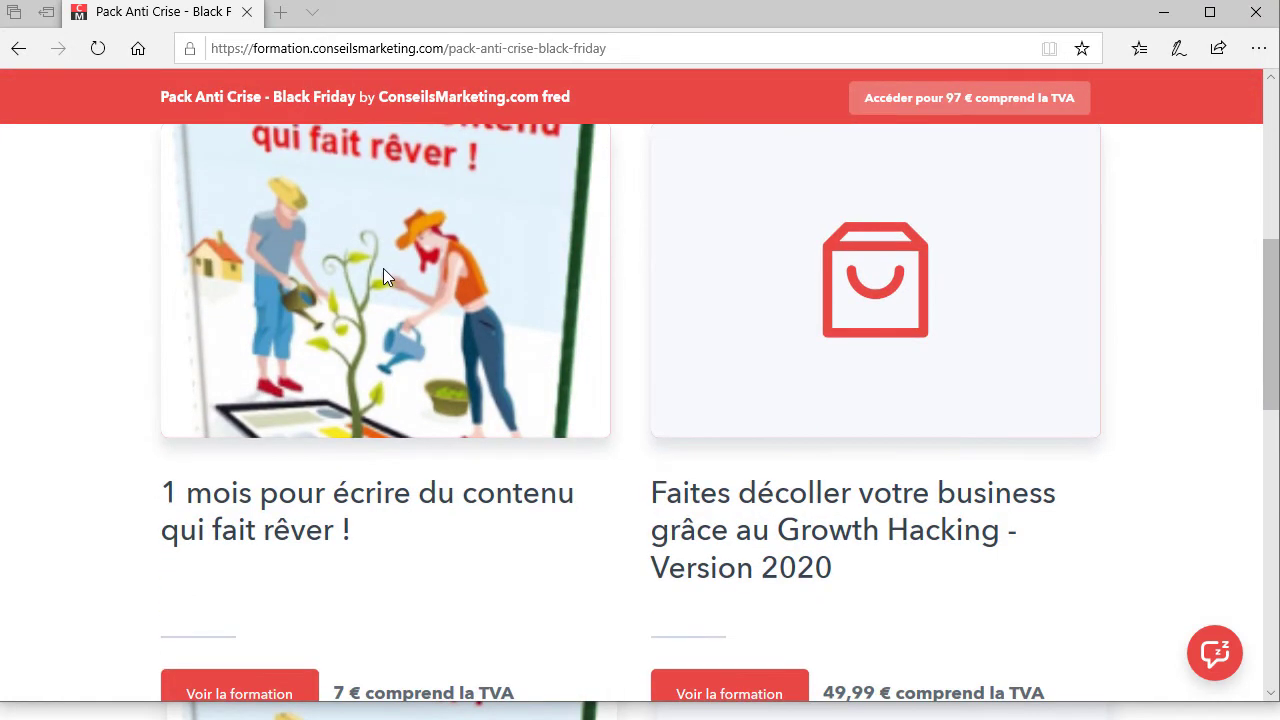
{"action": "scroll", "coordinate": [383, 272], "scroll_direction": "down", "scroll_amount": 6}
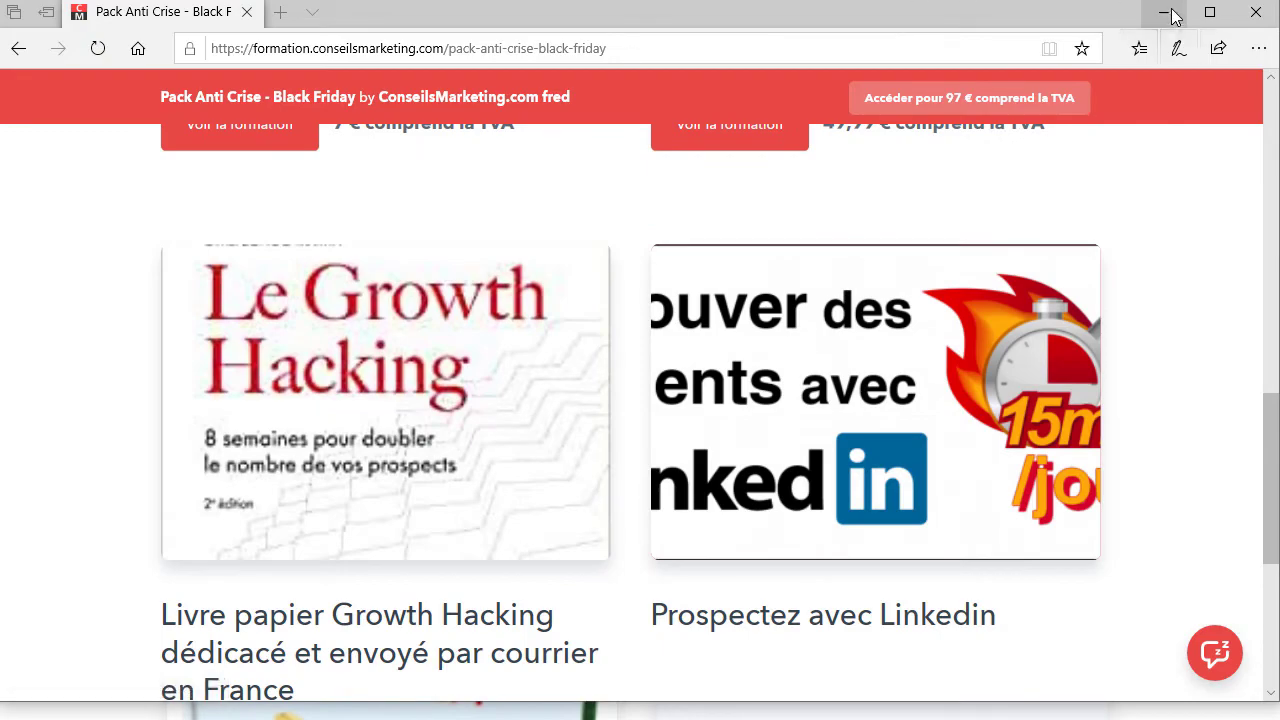
{"action": "left_click", "coordinate": [1170, 14]}
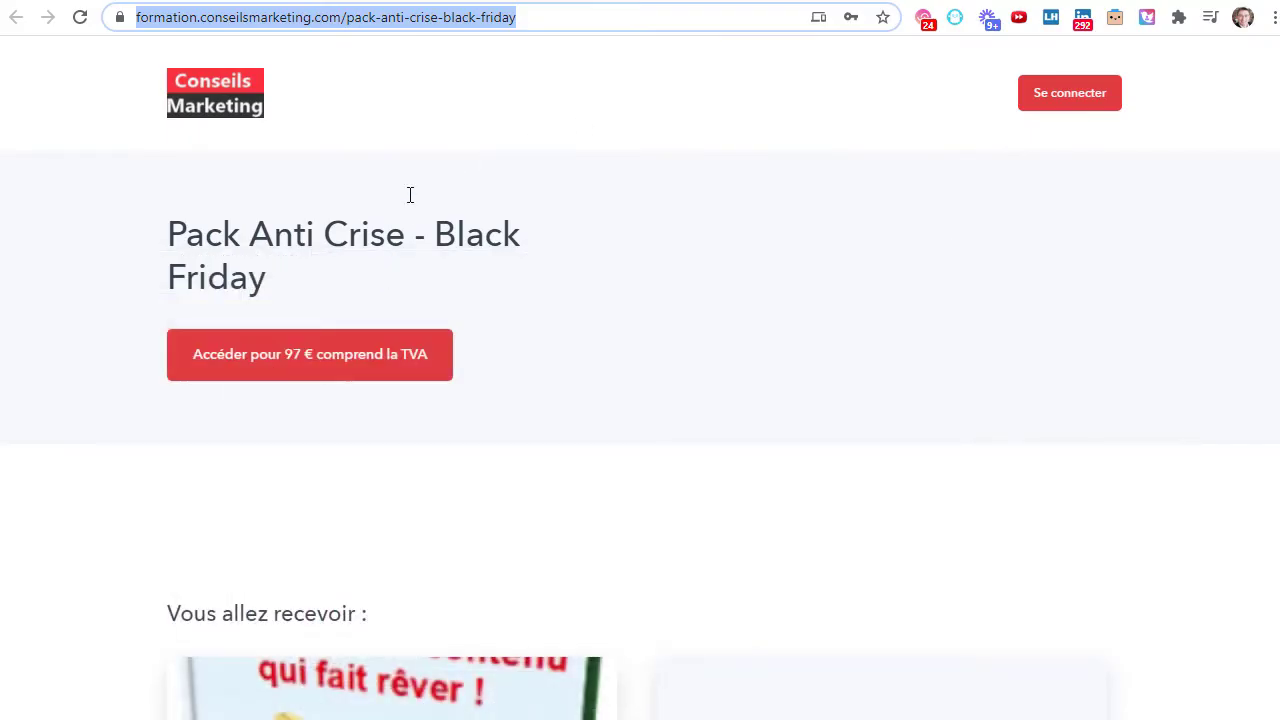
Return to the Podia products list and open the "Pack Anti Crise - Black Friday" sales page for editing.
{"action": "left_click", "coordinate": [780, 1]}
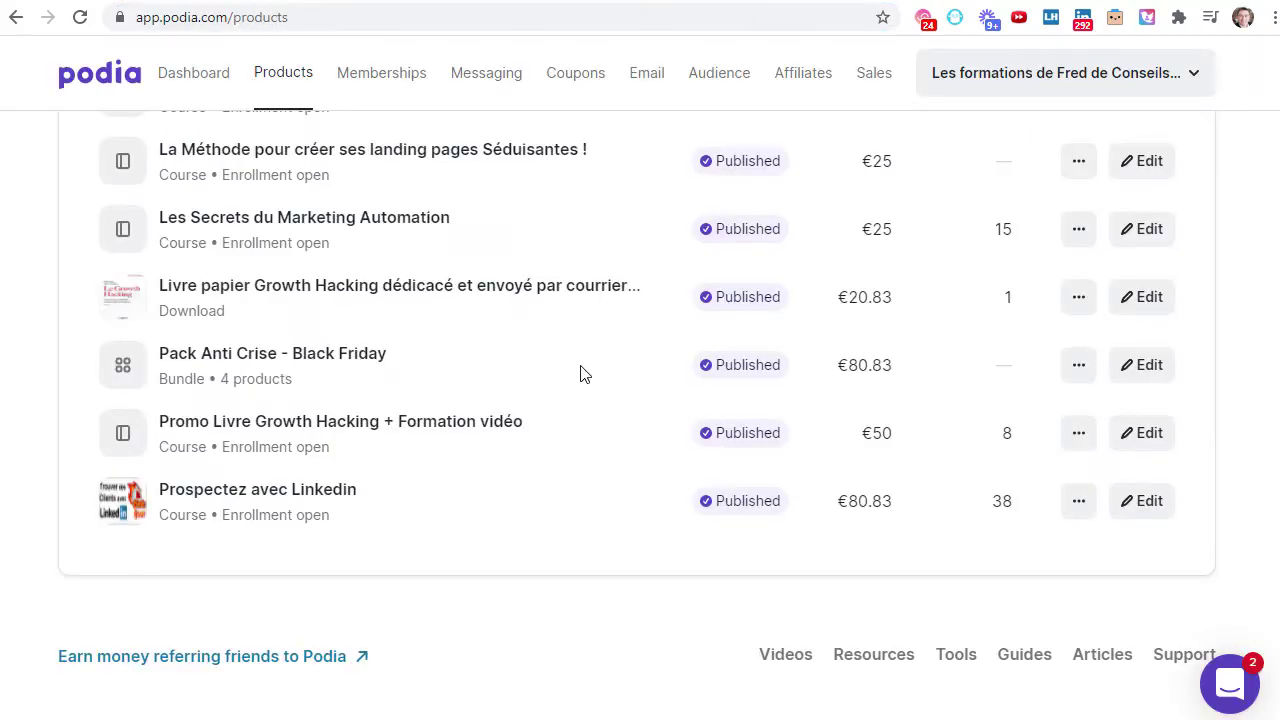
{"action": "scroll", "coordinate": [585, 374], "scroll_direction": "up", "scroll_amount": 1}
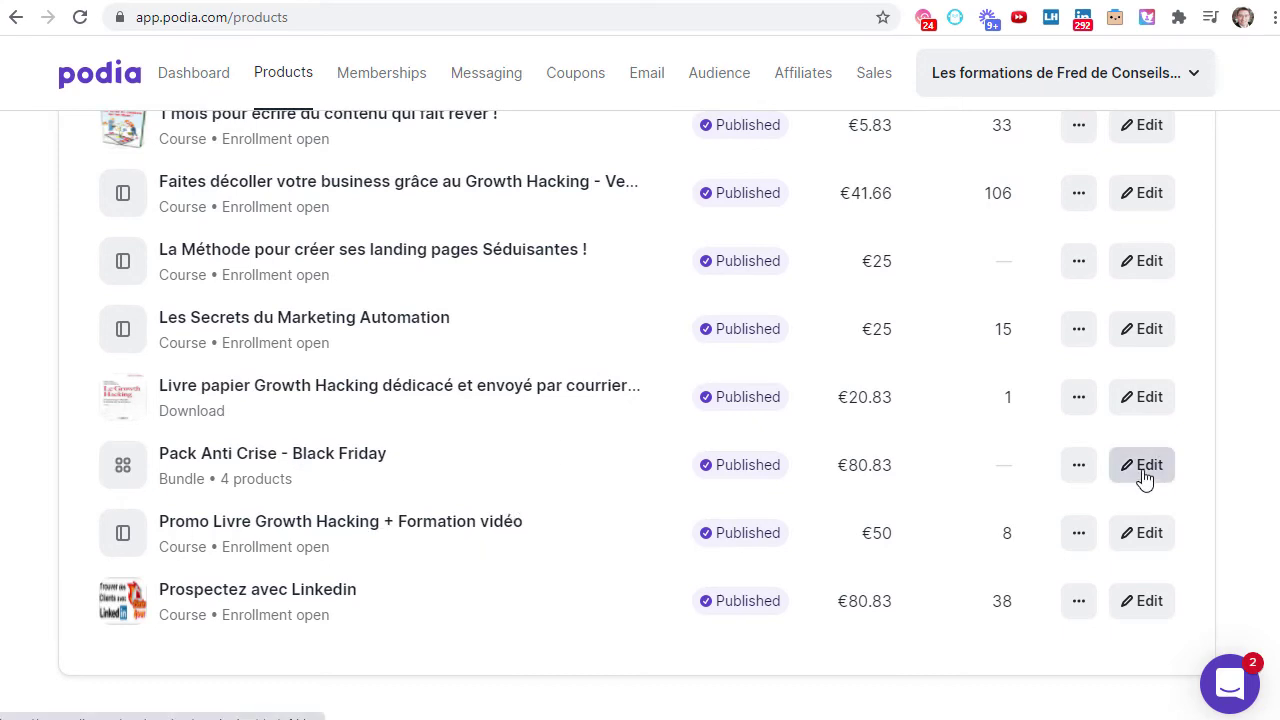
{"action": "left_click", "coordinate": [1081, 477]}
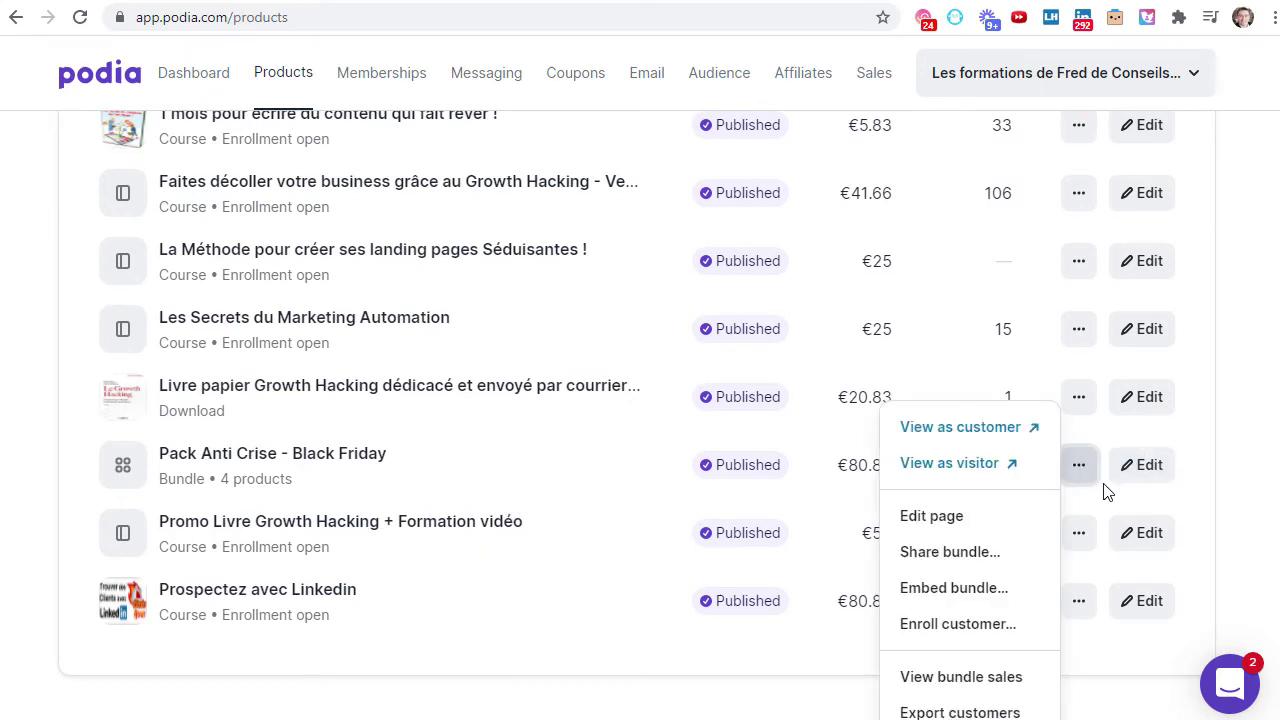
{"action": "left_click", "coordinate": [943, 516]}
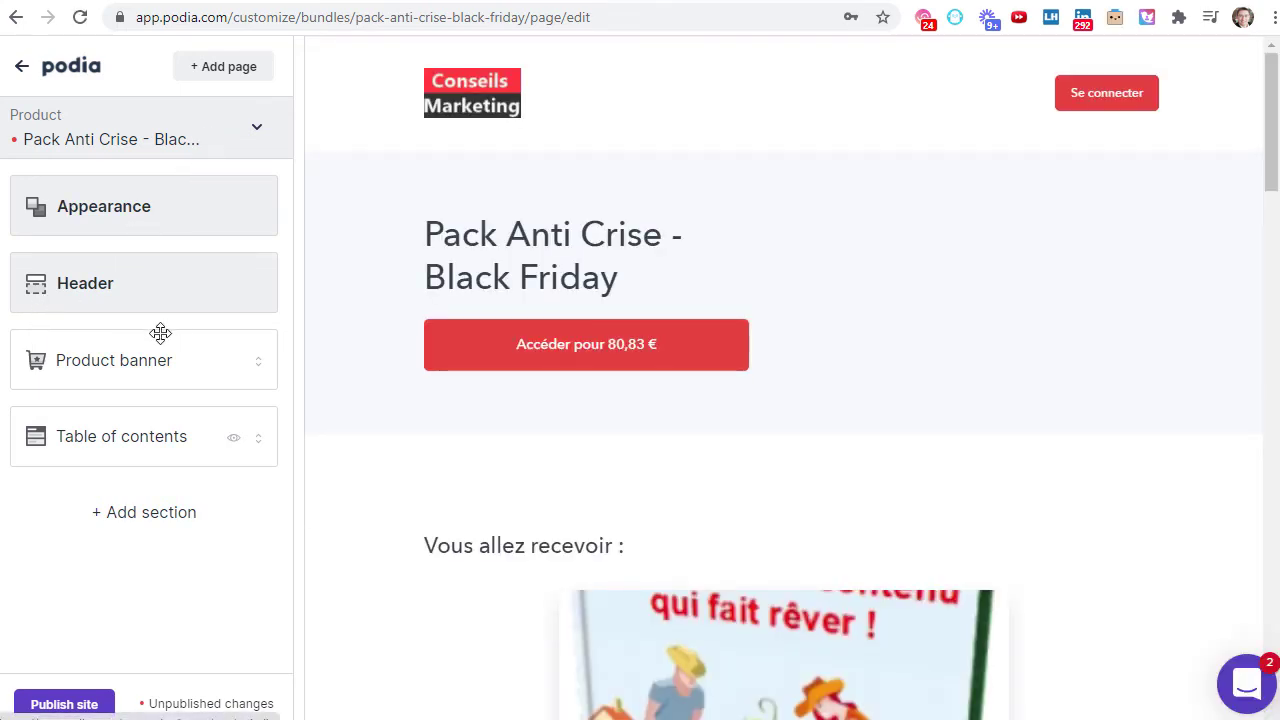
Add a Bio section to the sales page and place it directly above the Product banner.
{"action": "left_click", "coordinate": [127, 513]}
{"action": "scroll", "coordinate": [140, 500], "scroll_direction": "down", "scroll_amount": 3}
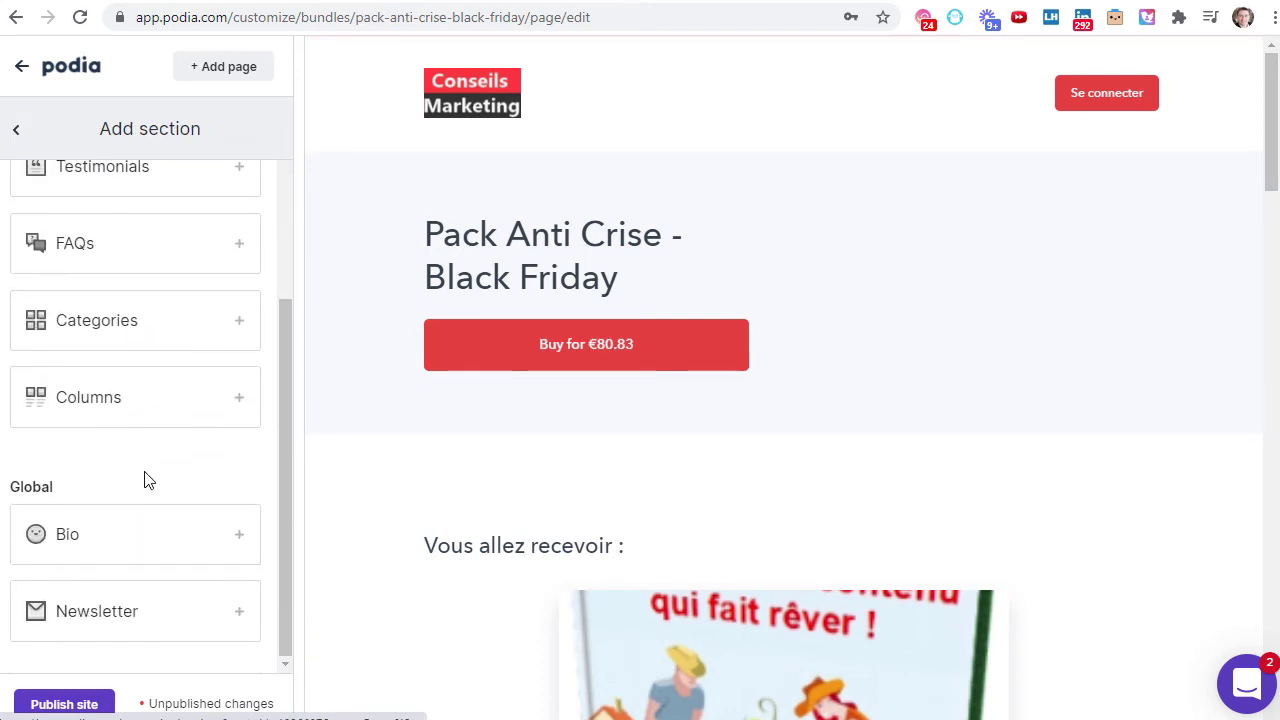
{"action": "scroll", "coordinate": [148, 480], "scroll_direction": "up", "scroll_amount": 3}
{"action": "scroll", "coordinate": [140, 510], "scroll_direction": "down", "scroll_amount": 3}
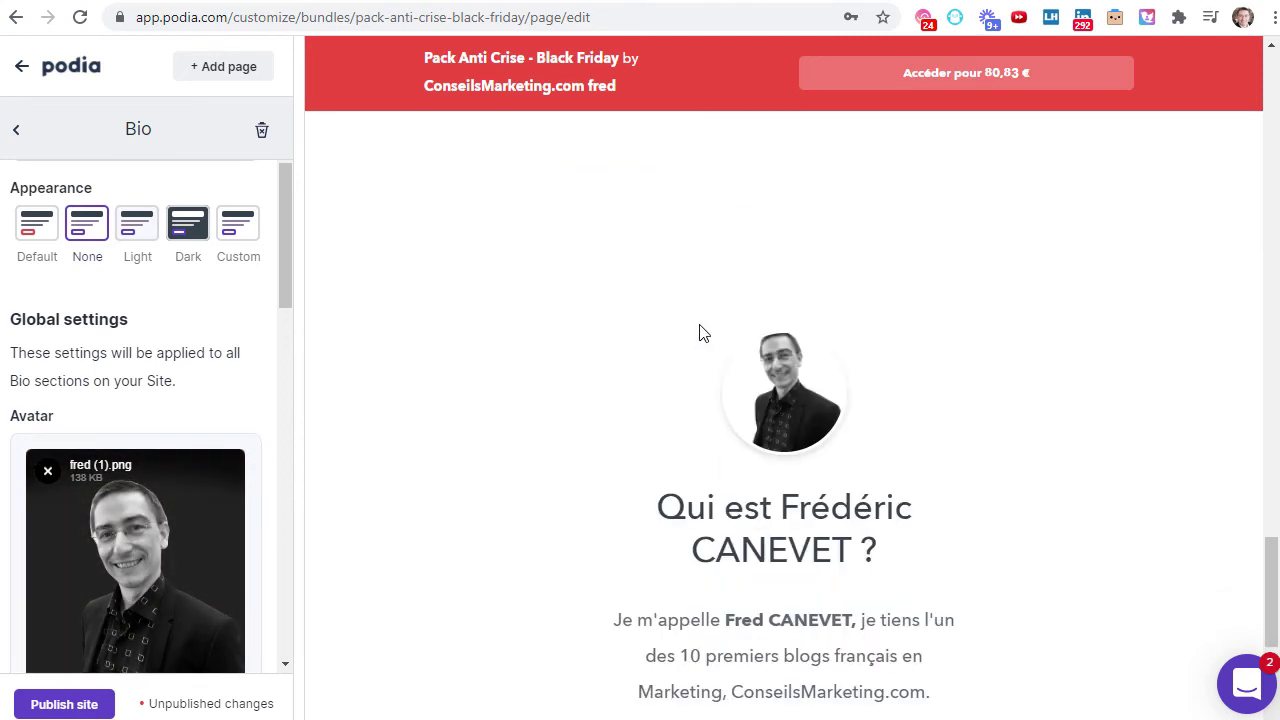
{"action": "left_click", "coordinate": [14, 132]}
{"action": "left_click_drag", "start_coordinate": [109, 511], "coordinate": [110, 315]}
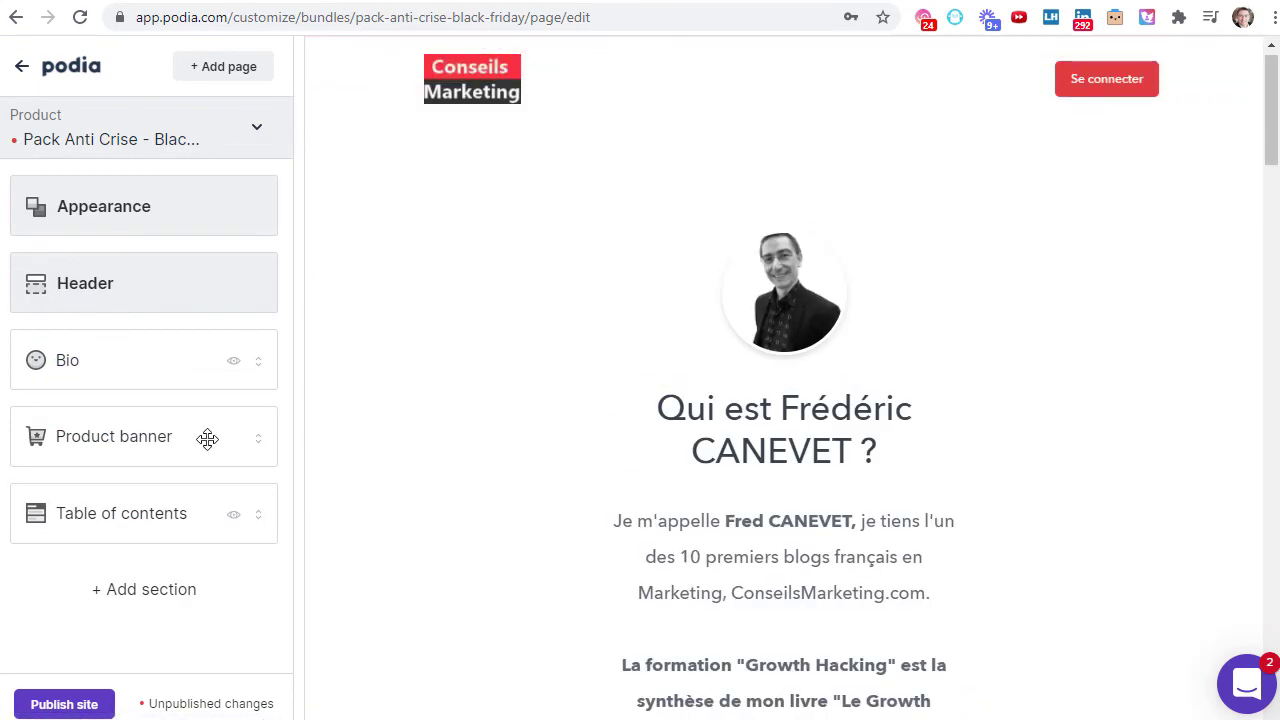
Add a Testimonials section with the heading "Ce que nos clients en pensent".
{"action": "left_click", "coordinate": [116, 592]}
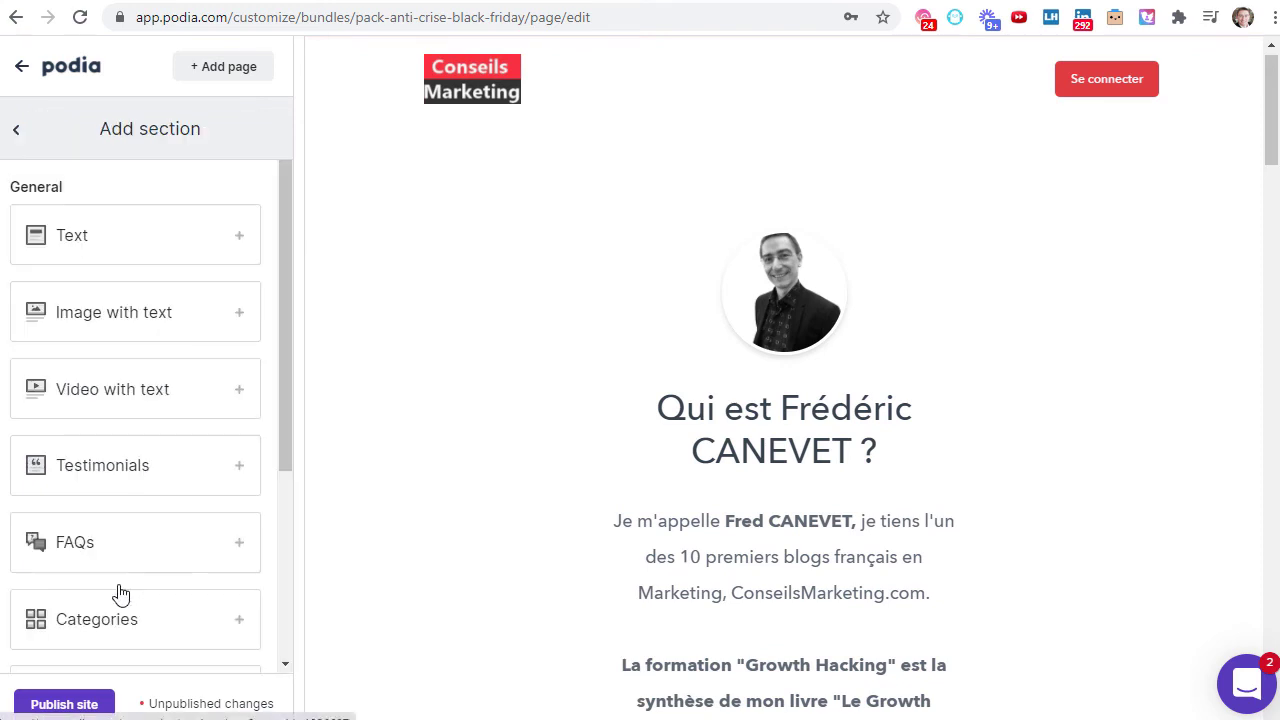
{"action": "left_click", "coordinate": [105, 478]}
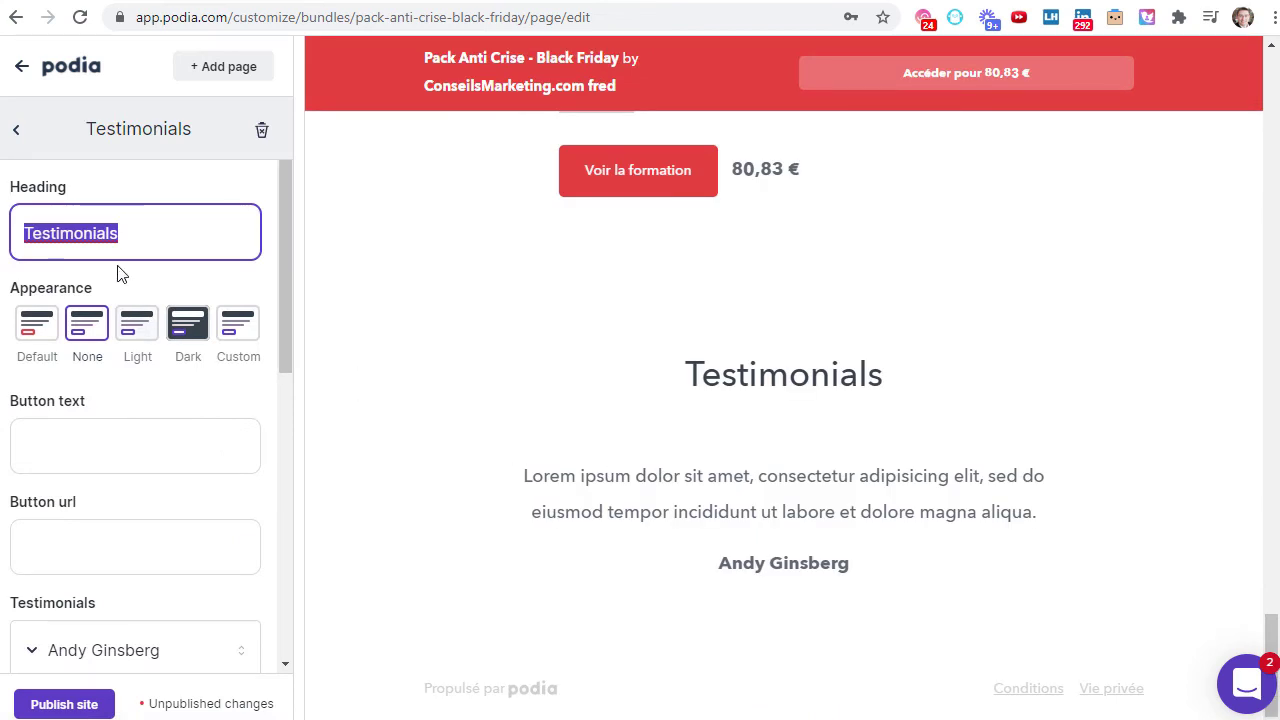
{"action": "type", "text": "Ce que nos clients e"}
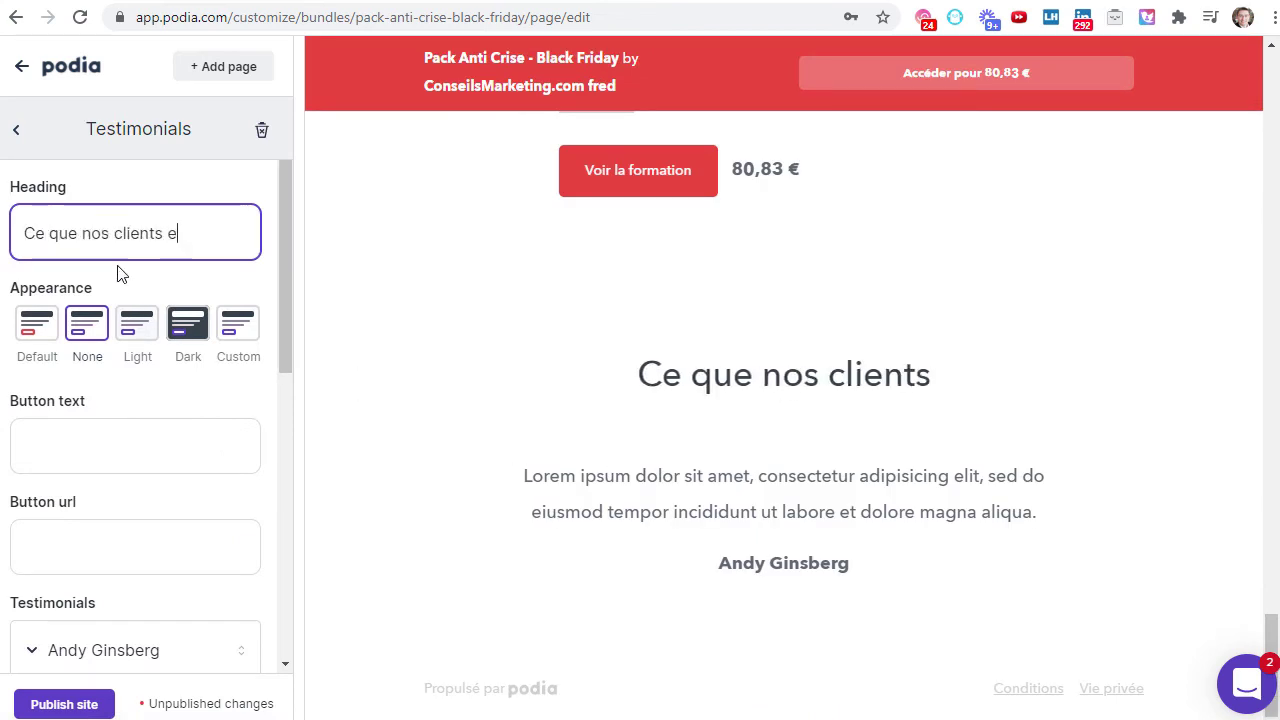
{"action": "type", "text": "n pensent"}
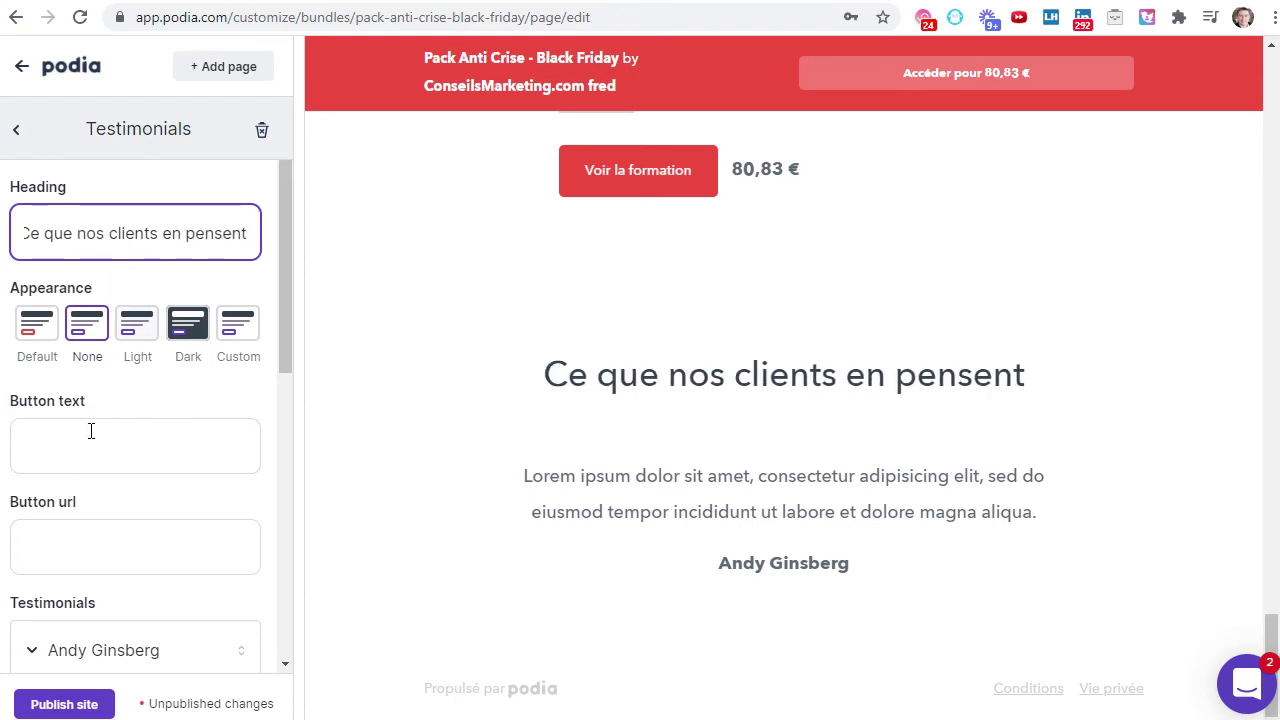
Look over the testimonial's photo and text fields, and publish the site changes.
{"action": "scroll", "coordinate": [91, 431], "scroll_direction": "down", "scroll_amount": 2}
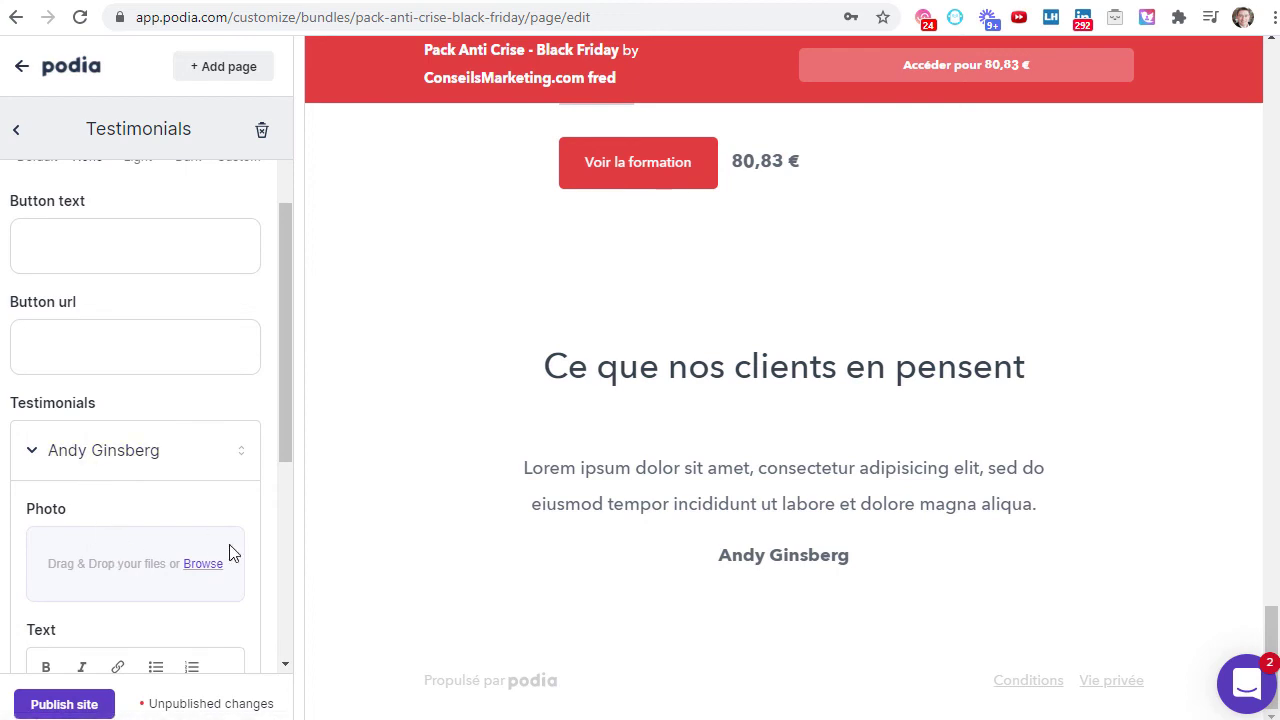
{"action": "scroll", "coordinate": [110, 570], "scroll_direction": "down", "scroll_amount": 2}
{"action": "left_click", "coordinate": [97, 583]}
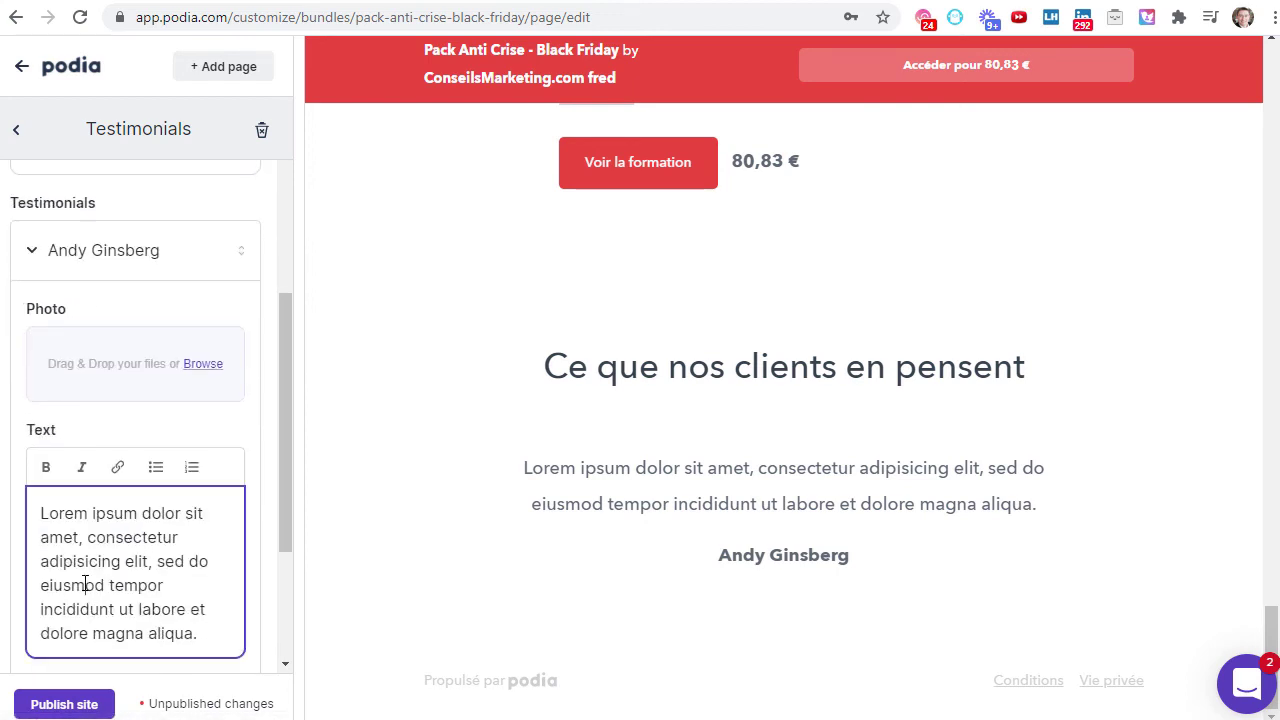
{"action": "scroll", "coordinate": [110, 550], "scroll_direction": "down", "scroll_amount": 2}
{"action": "scroll", "coordinate": [146, 495], "scroll_direction": "up", "scroll_amount": 4}
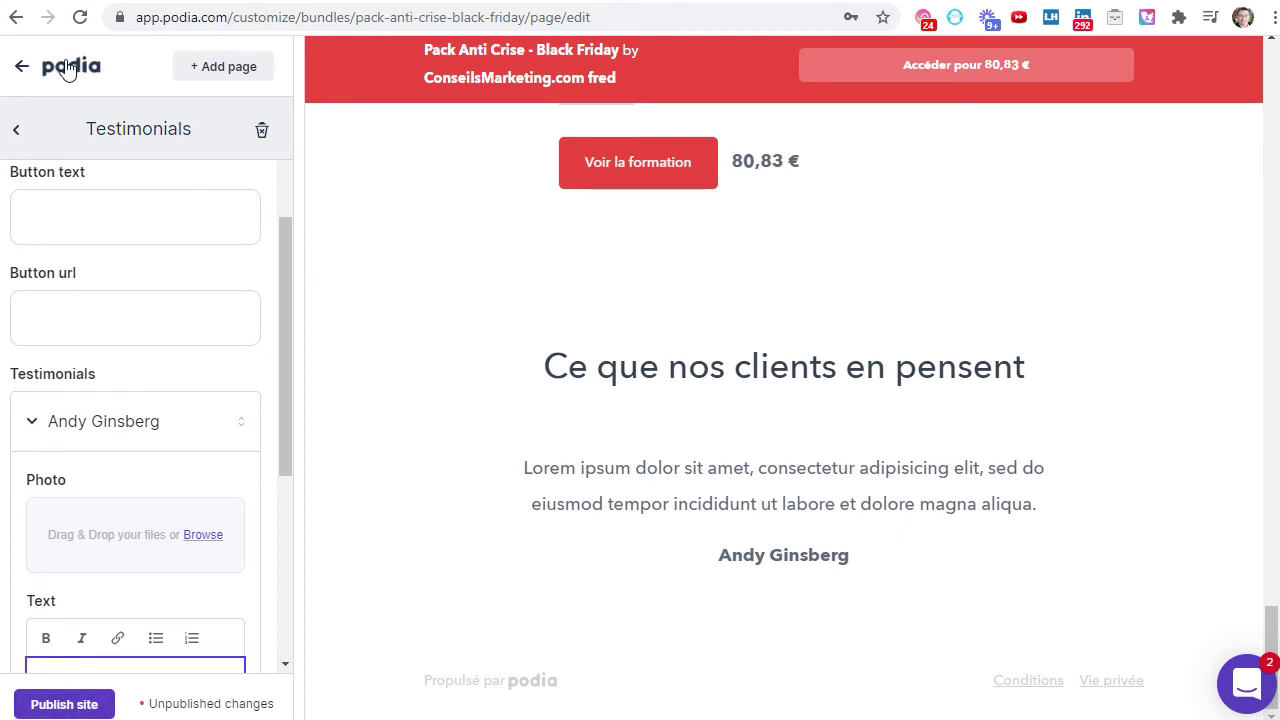
{"action": "left_click", "coordinate": [77, 700]}
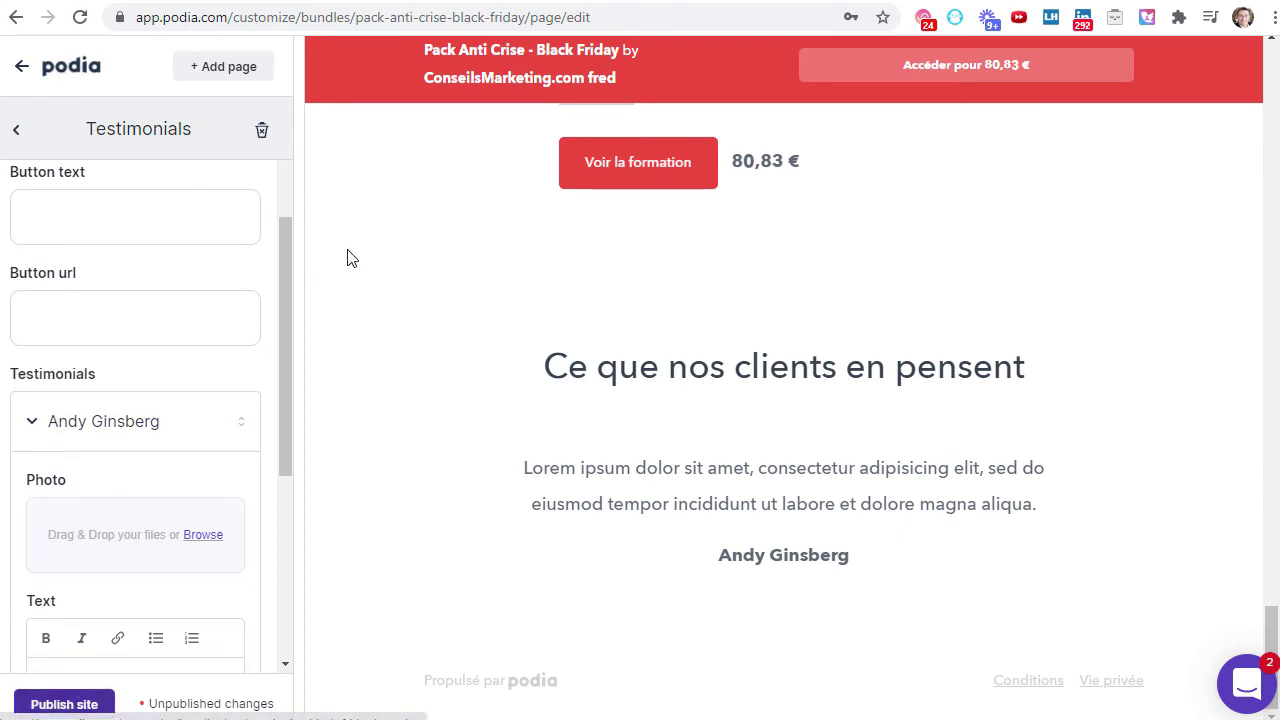
Return to the list of page sections and add a second Testimonials section below "Ce que nos clients en pensent".
{"action": "left_click", "coordinate": [17, 132]}
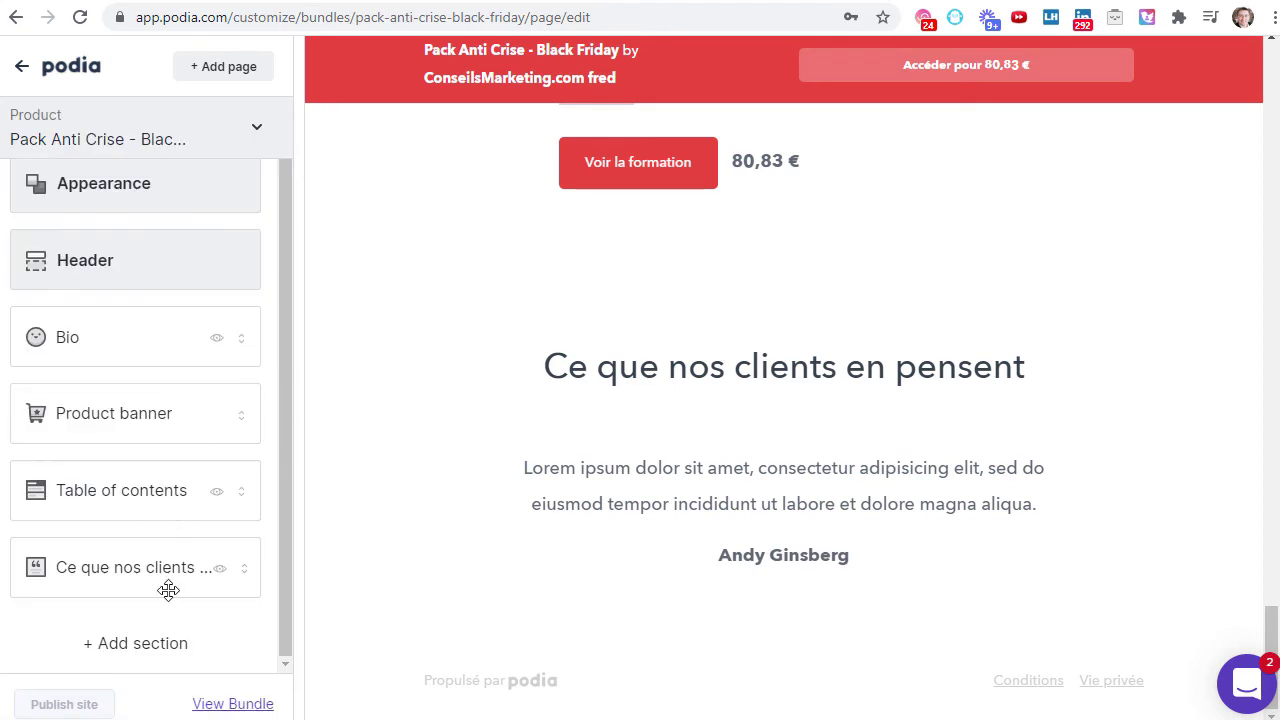
{"action": "left_click", "coordinate": [112, 645]}
{"action": "scroll", "coordinate": [145, 460], "scroll_direction": "down", "scroll_amount": 3}
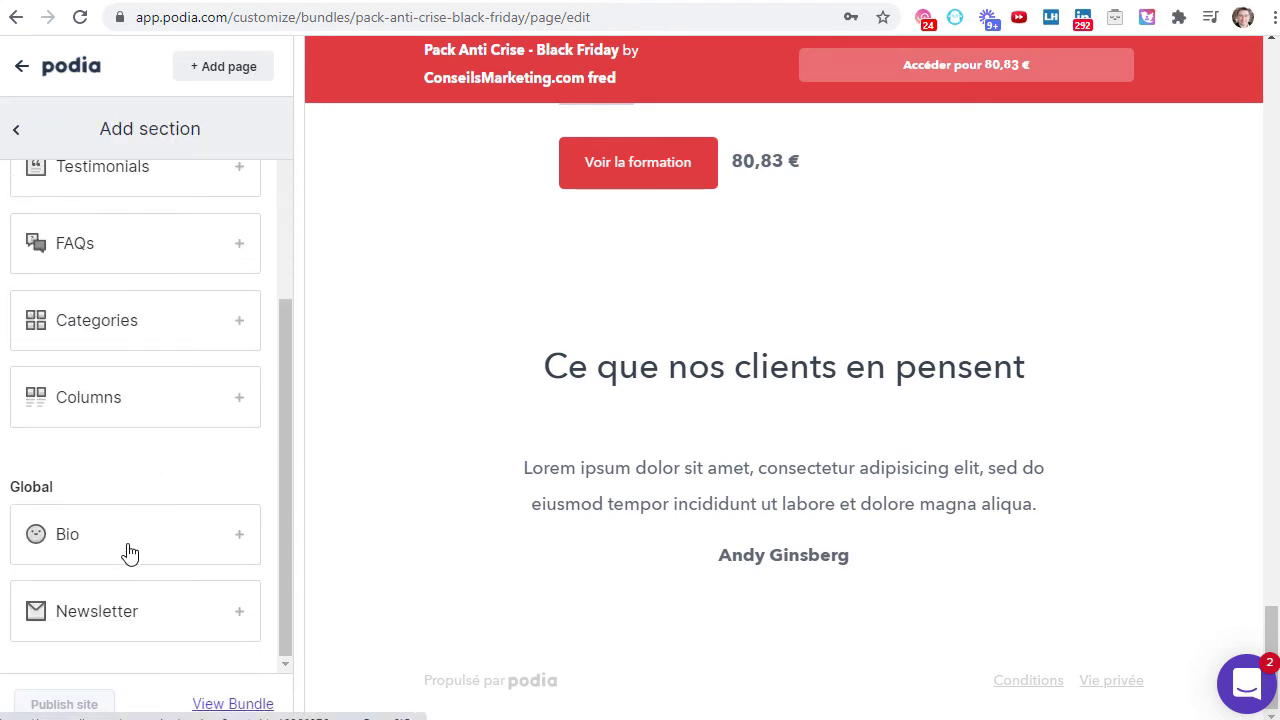
{"action": "scroll", "coordinate": [124, 533], "scroll_direction": "up", "scroll_amount": 3}
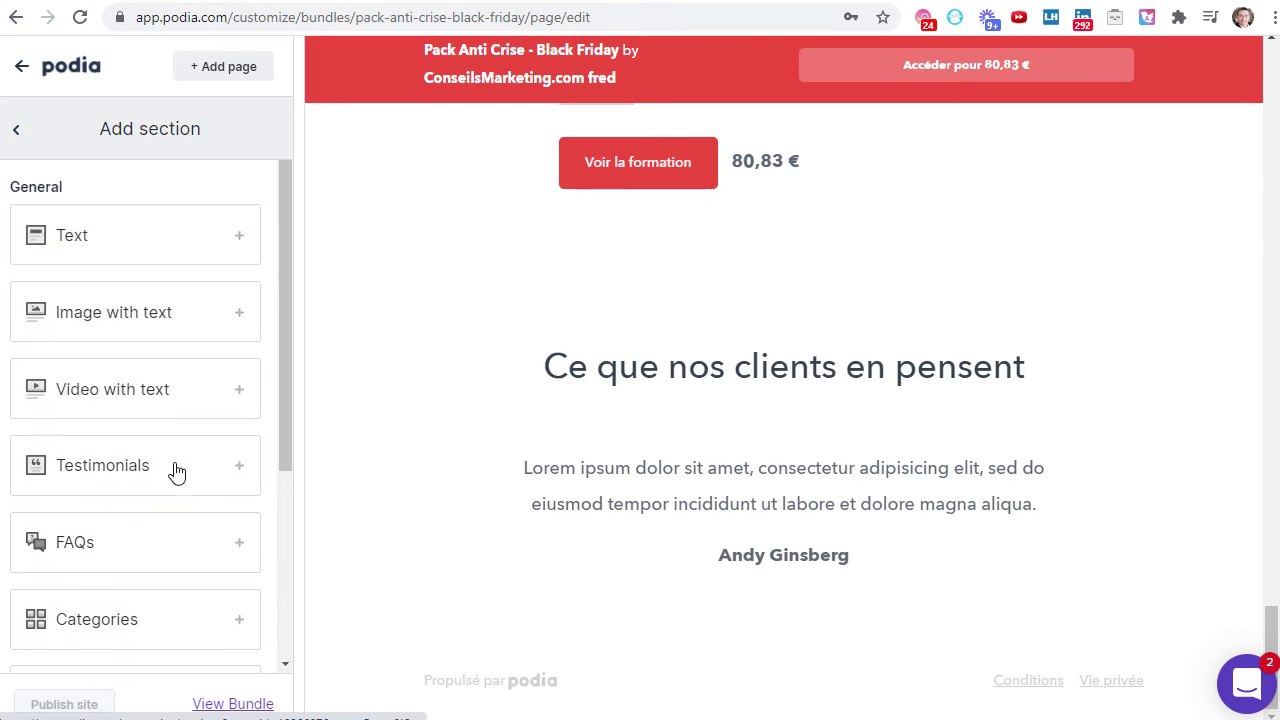
{"action": "left_click", "coordinate": [247, 463]}
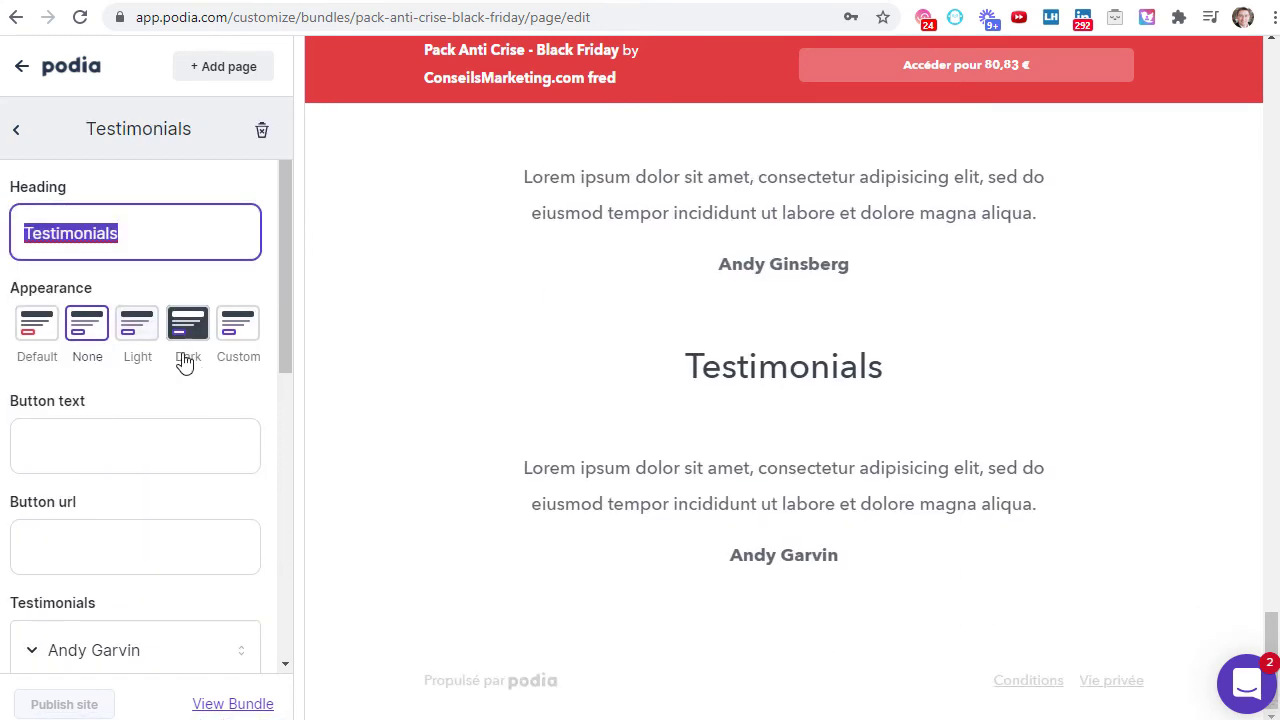
{"action": "scroll", "coordinate": [713, 352], "scroll_direction": "up", "scroll_amount": 3}
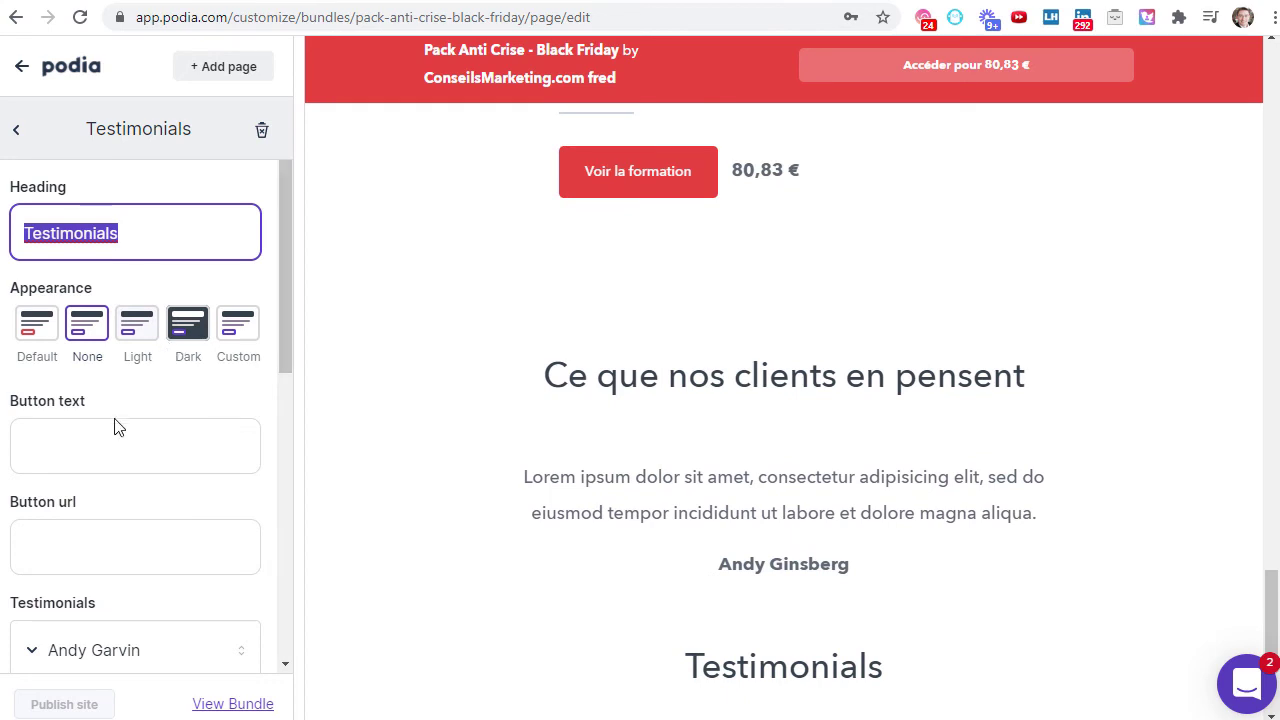
Add four more testimonials to the new Testimonials section and check their layout in the page preview.
{"action": "scroll", "coordinate": [118, 427], "scroll_direction": "down", "scroll_amount": 8}
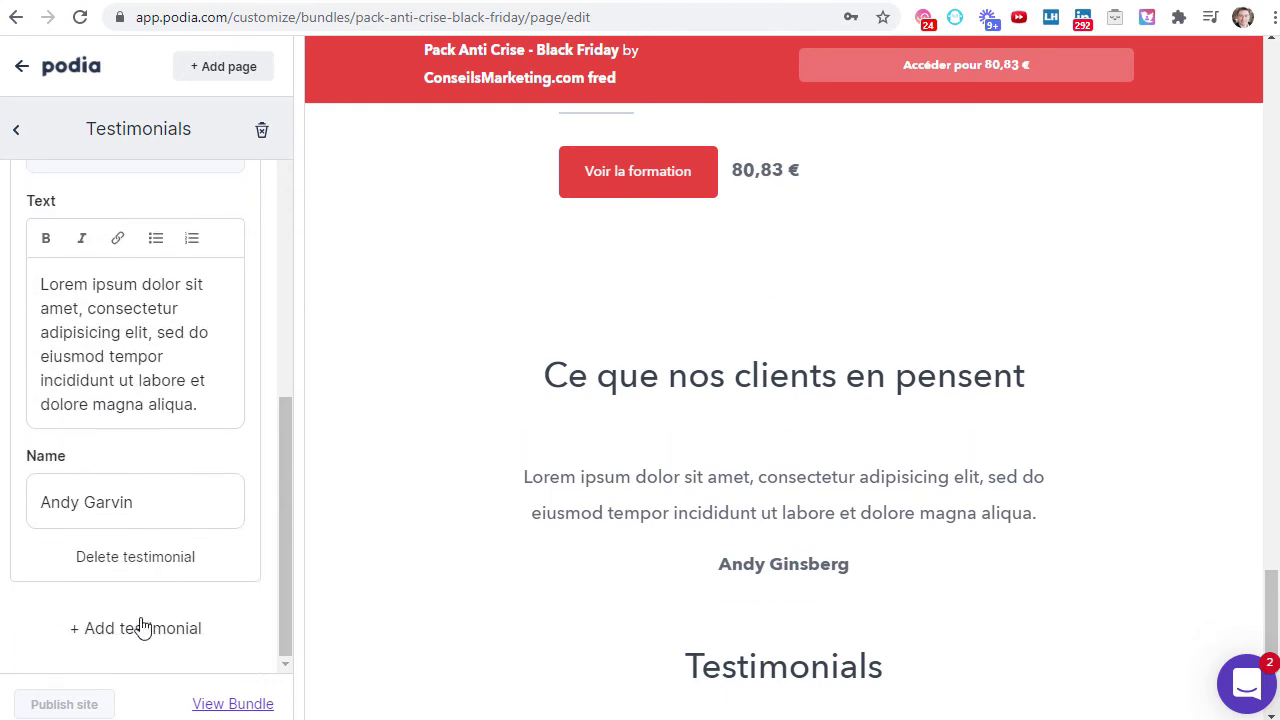
{"action": "left_click", "coordinate": [129, 628]}
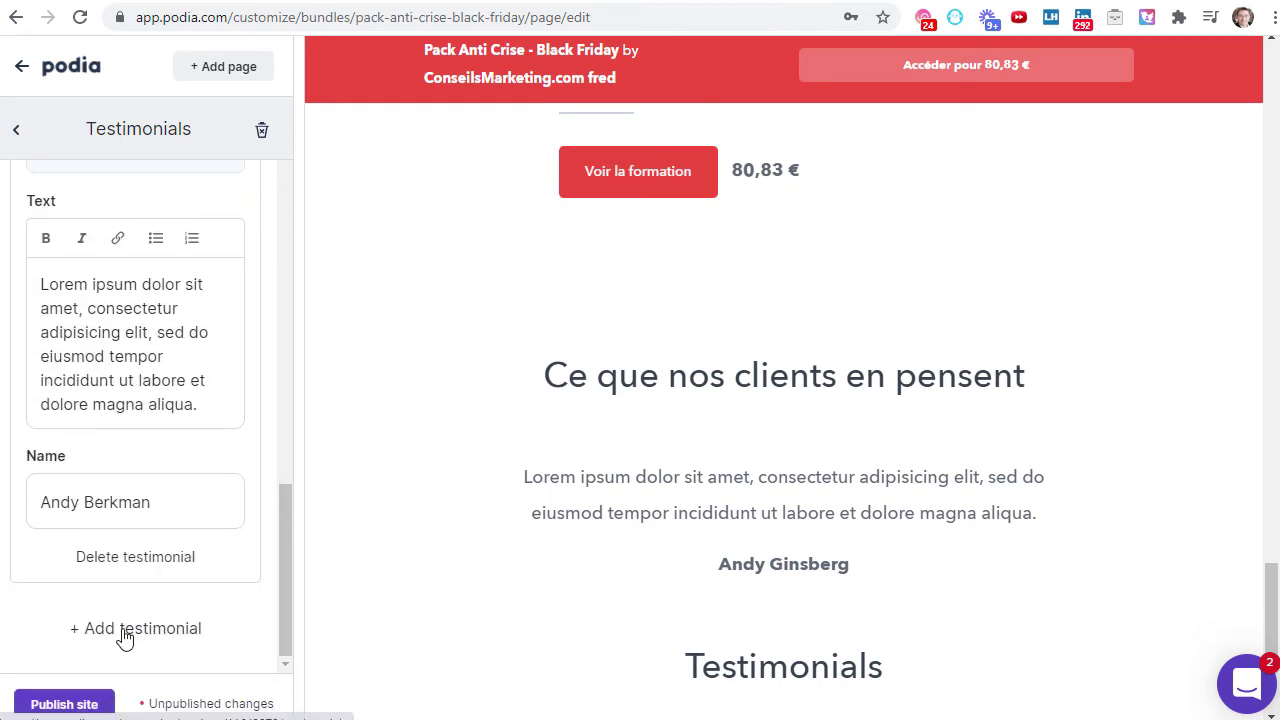
{"action": "left_click", "coordinate": [125, 630]}
{"action": "left_click", "coordinate": [142, 612]}
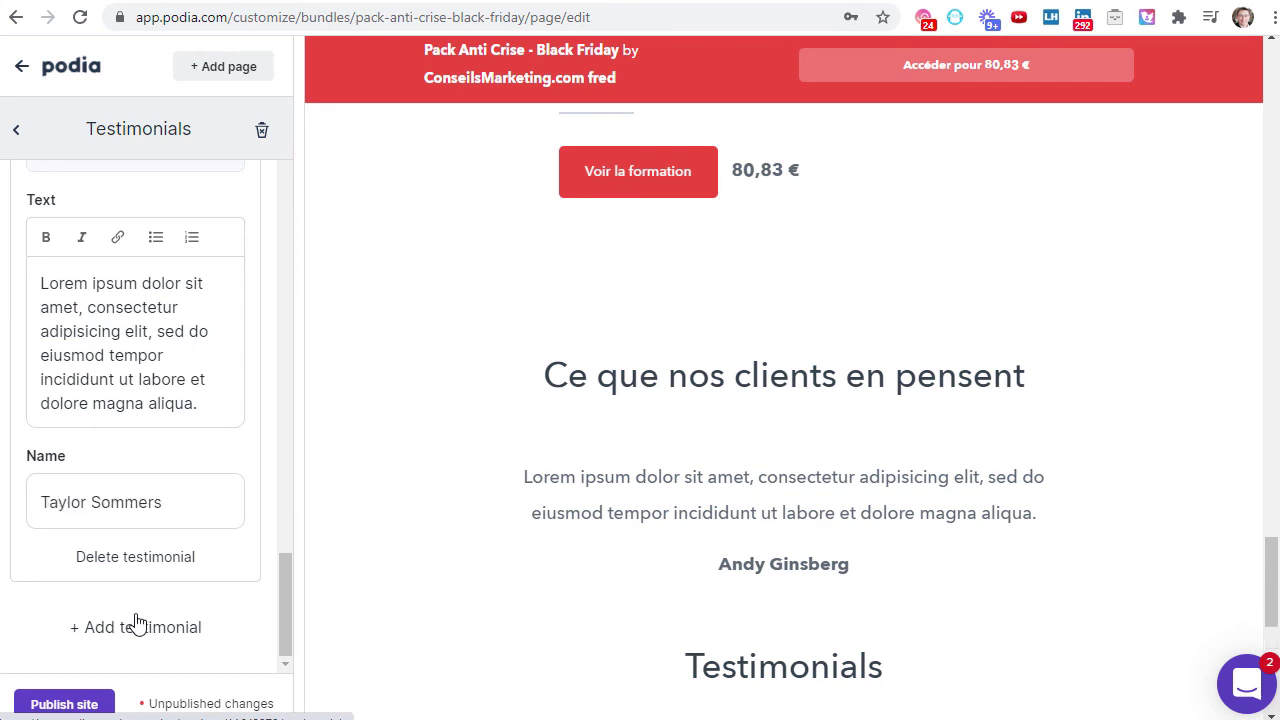
{"action": "left_click", "coordinate": [137, 623]}
{"action": "scroll", "coordinate": [694, 334], "scroll_direction": "down", "scroll_amount": 6}
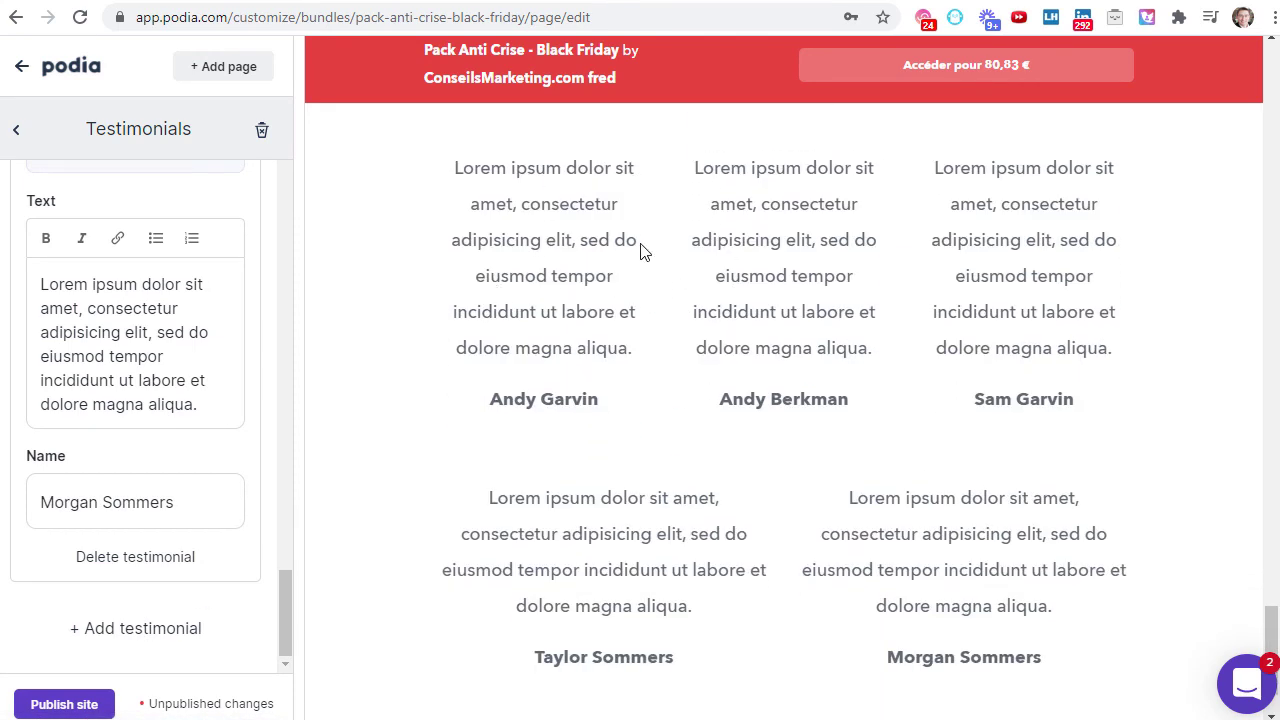
{"action": "scroll", "coordinate": [577, 313], "scroll_direction": "up", "scroll_amount": 1}
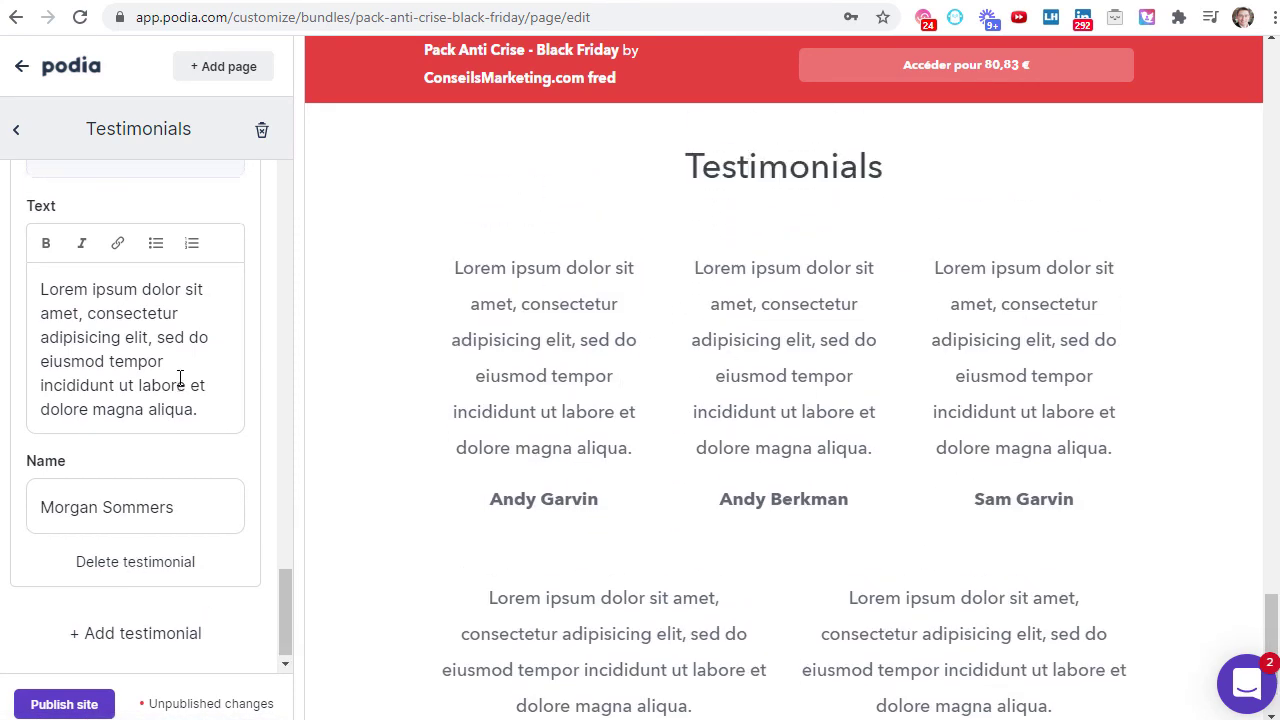
Upload the black-and-white portrait of a man in a dark suit from the Bureau folder as the last testimonial's photo.
{"action": "scroll", "coordinate": [150, 400], "scroll_direction": "up", "scroll_amount": 4}
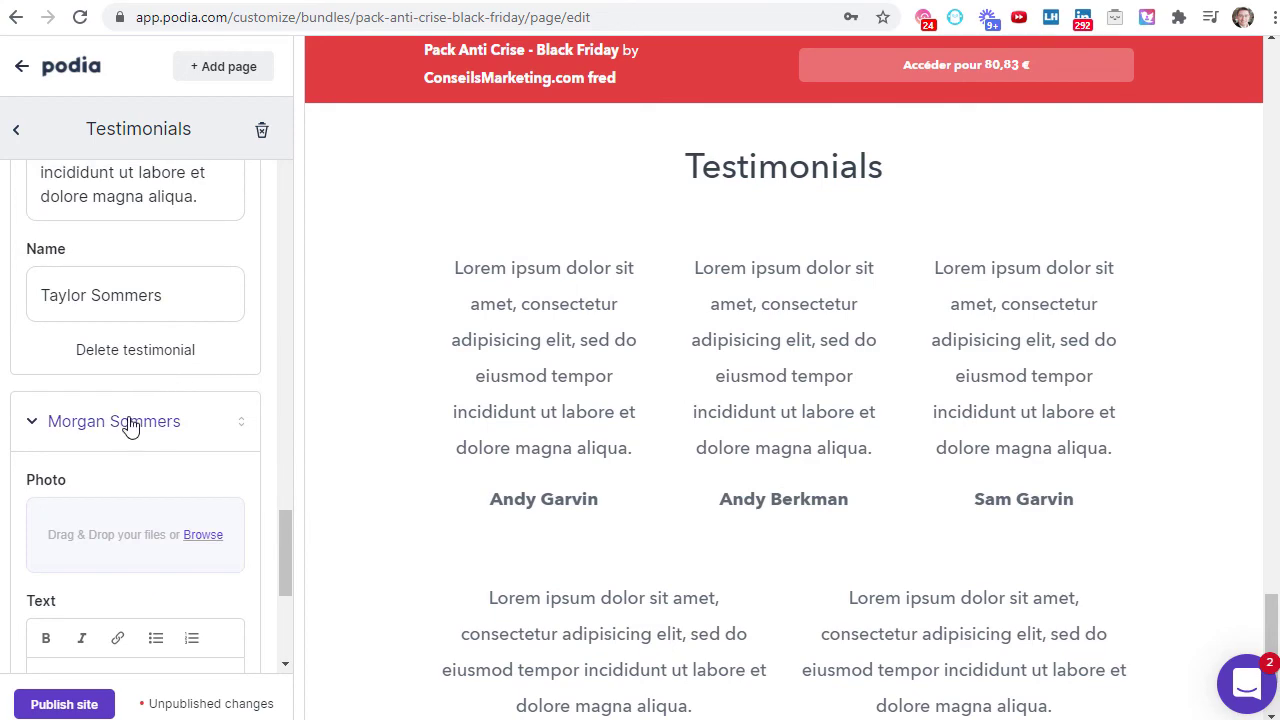
{"action": "left_click", "coordinate": [200, 540]}
{"action": "scroll", "coordinate": [120, 106], "scroll_direction": "down", "scroll_amount": 1}
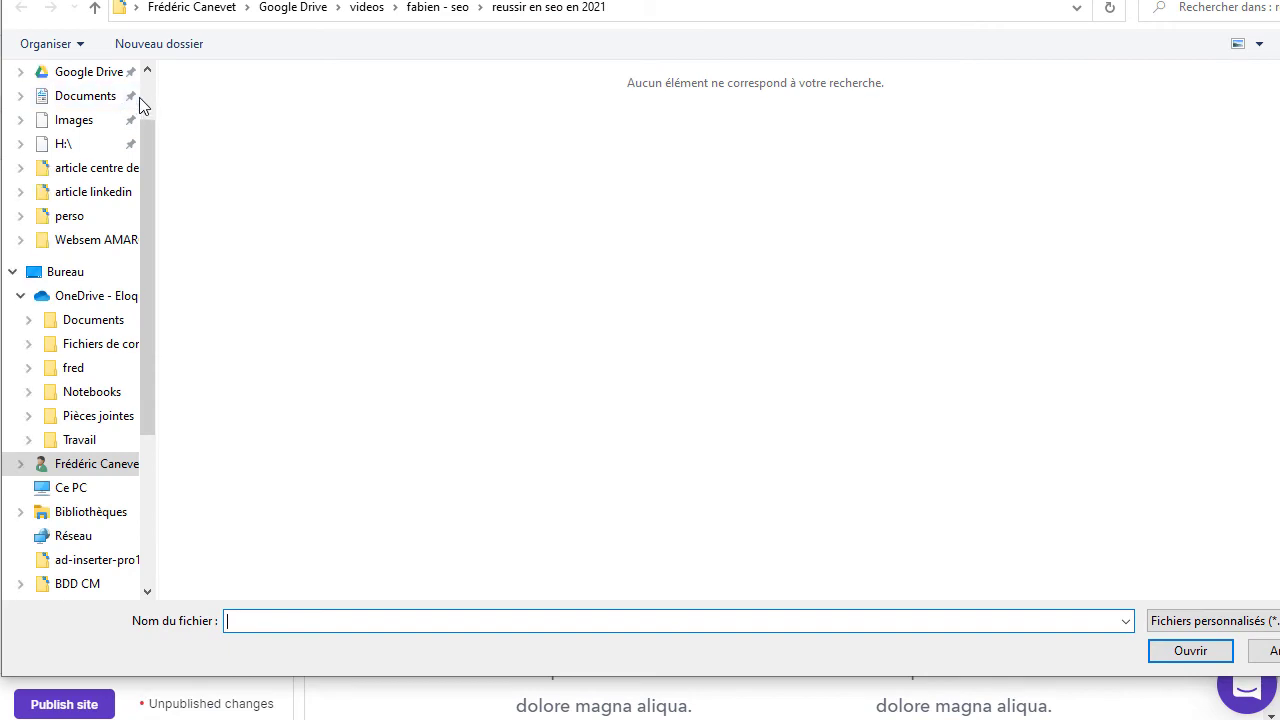
{"action": "scroll", "coordinate": [140, 104], "scroll_direction": "up", "scroll_amount": 1}
{"action": "left_click", "coordinate": [66, 106]}
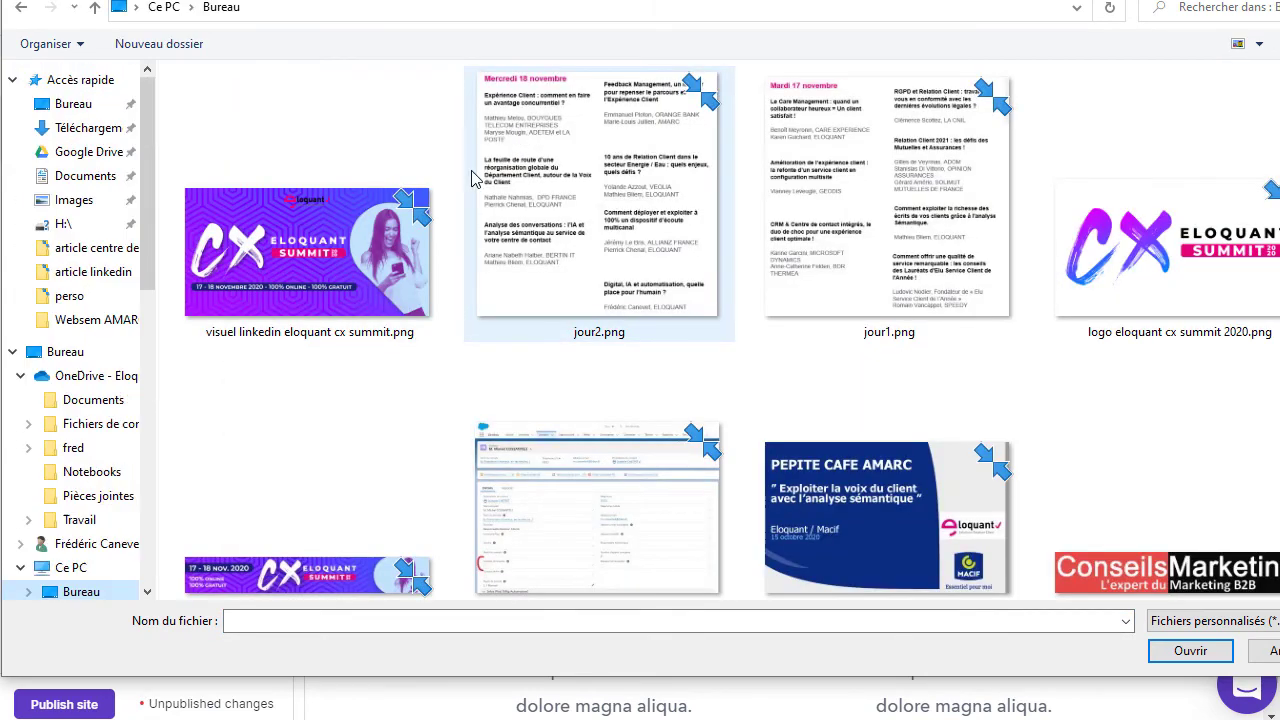
{"action": "scroll", "coordinate": [473, 178], "scroll_direction": "down", "scroll_amount": 10}
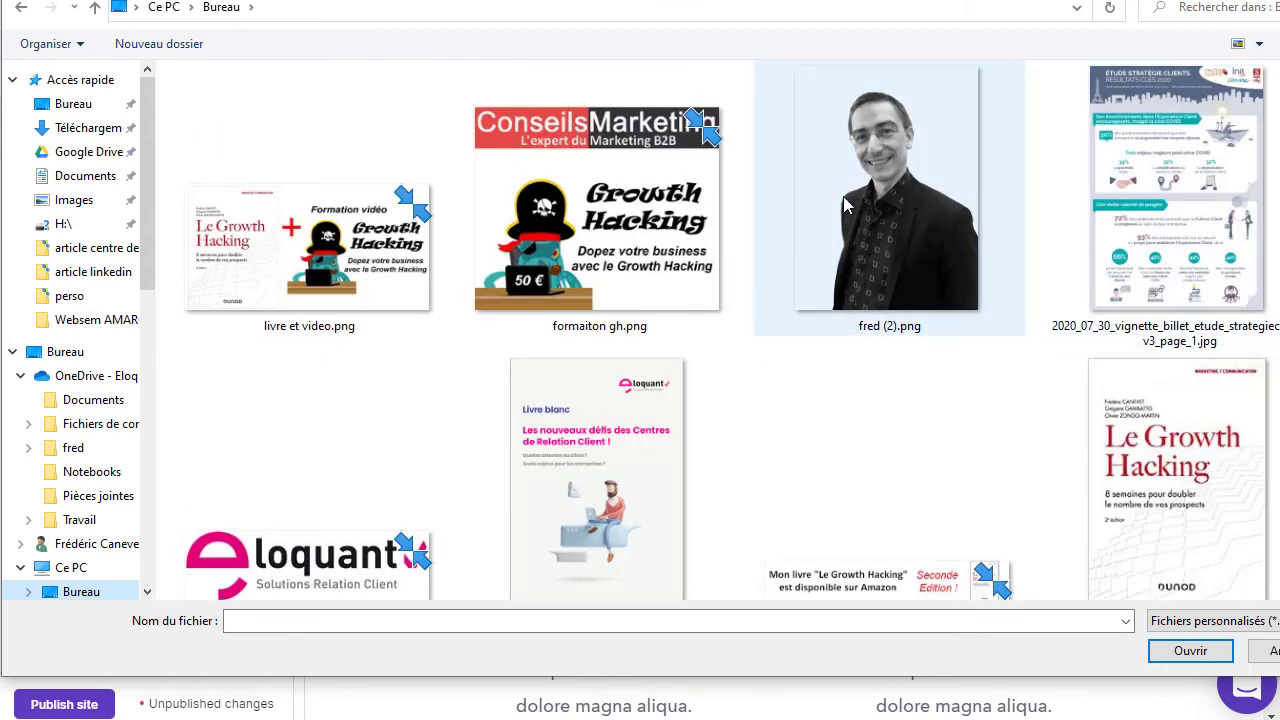
{"action": "double_click", "coordinate": [845, 205]}
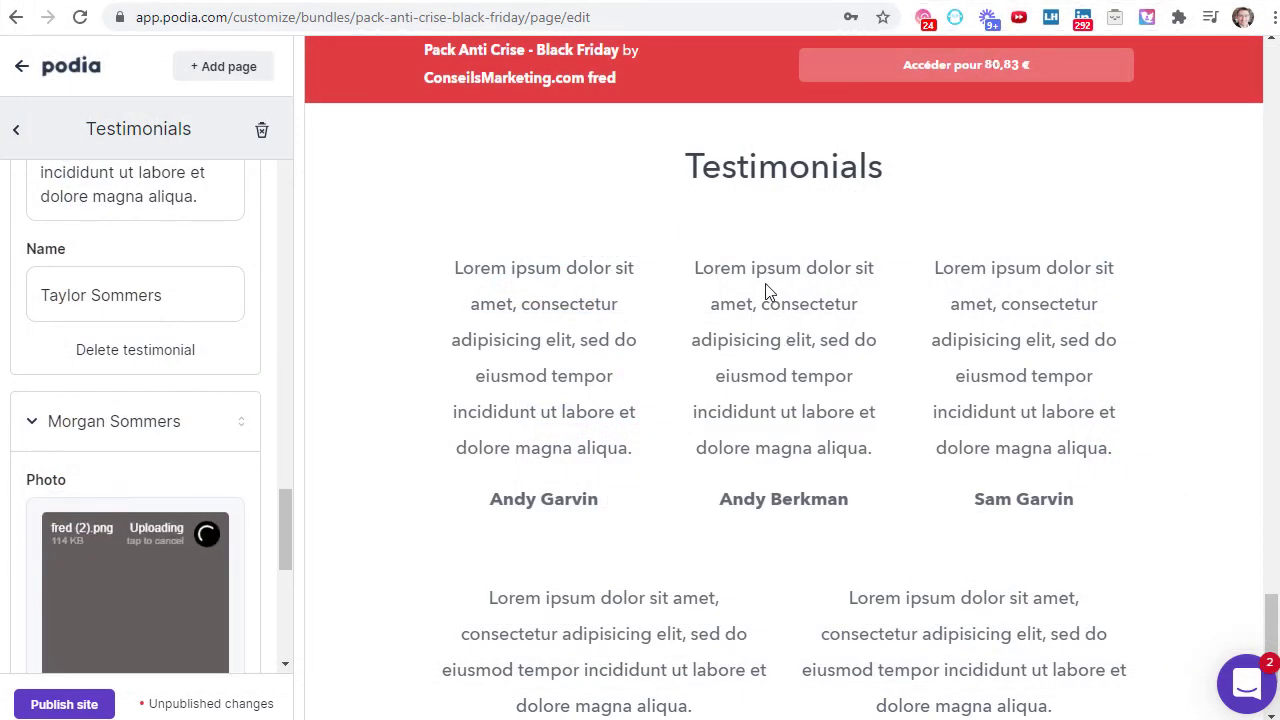
{"action": "scroll", "coordinate": [809, 360], "scroll_direction": "down", "scroll_amount": 2}
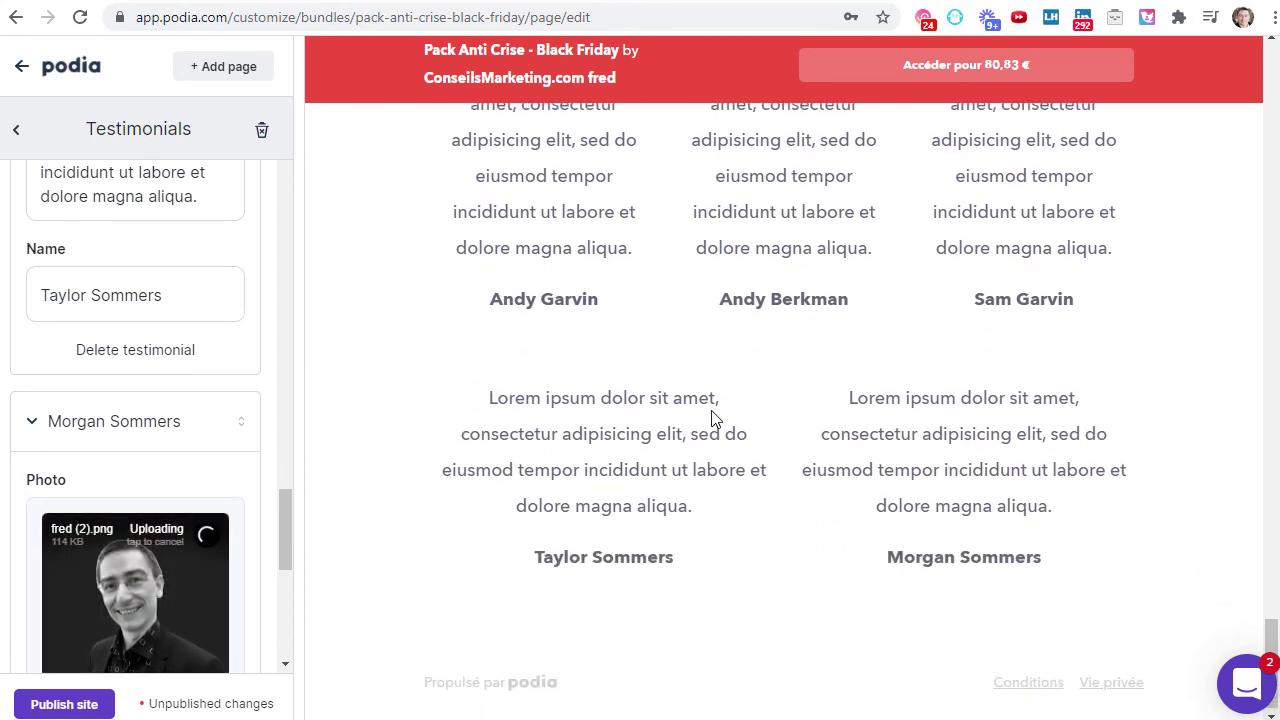
{"action": "scroll", "coordinate": [713, 418], "scroll_direction": "up", "scroll_amount": 2}
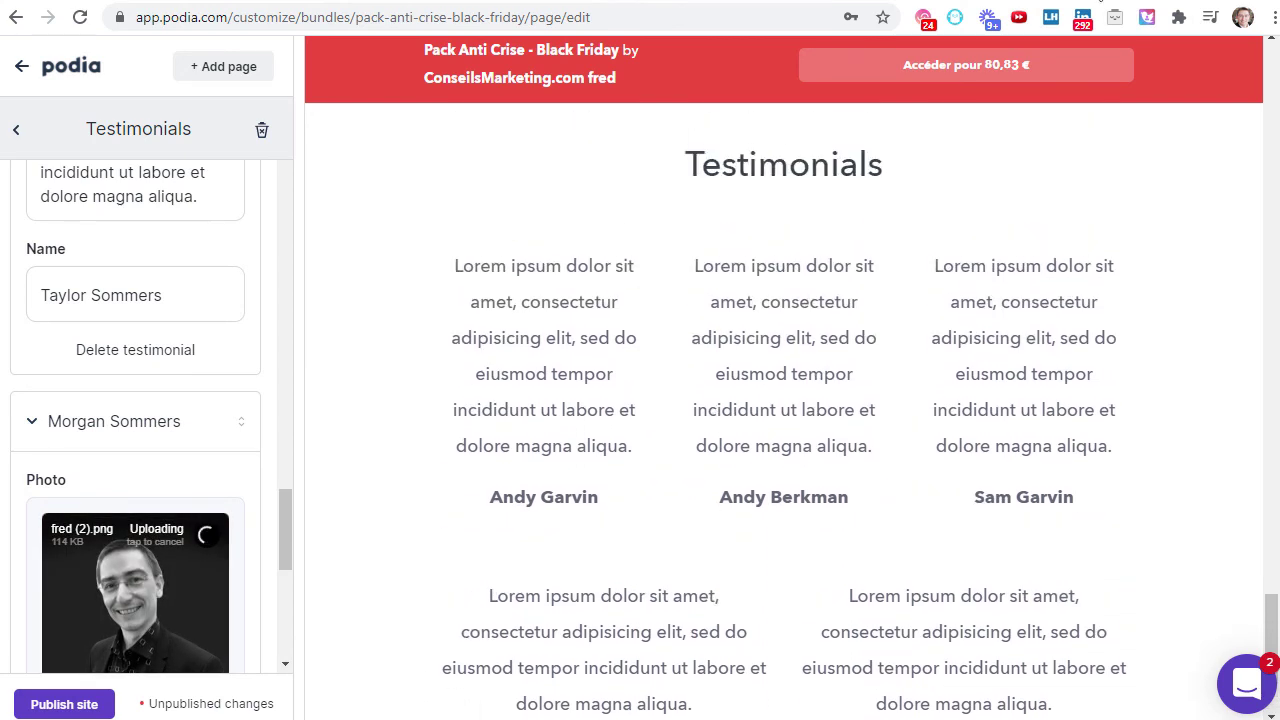
Search Google for "icon man" in a new browser tab and open the image results from the blond businessman picture.
{"action": "key", "text": "ctrl+t"}
{"action": "type", "text": "icon "}
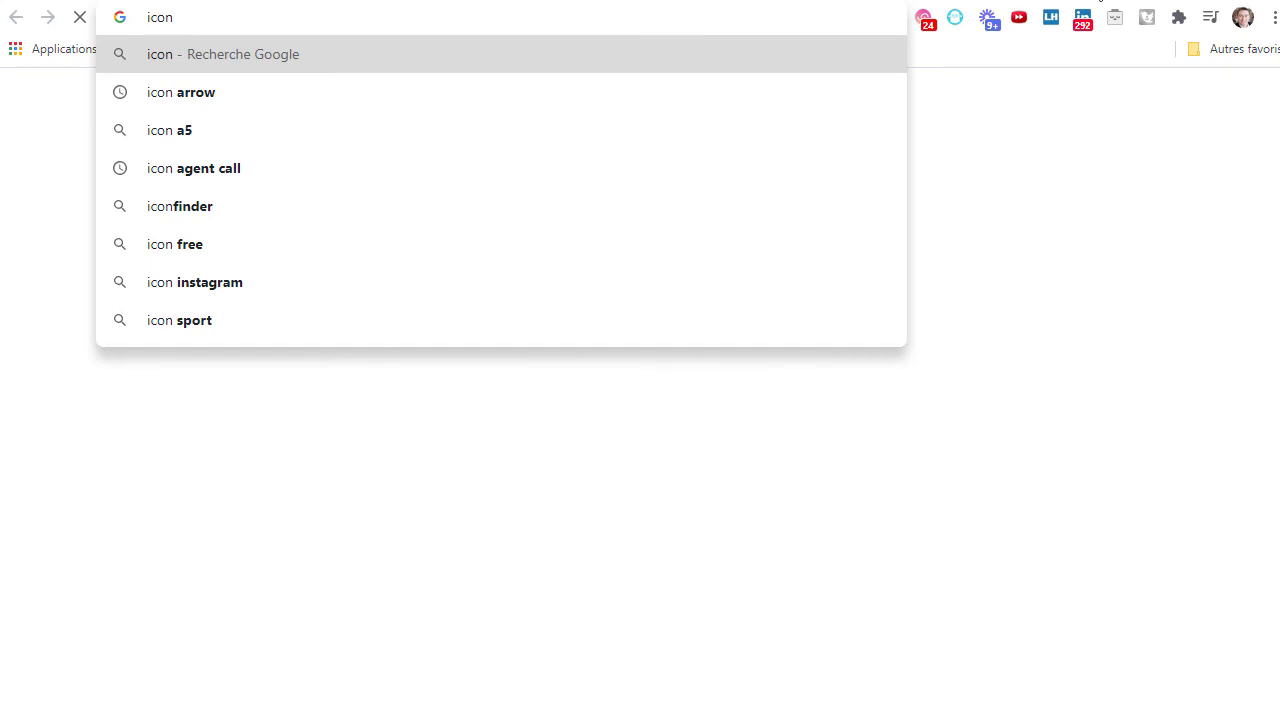
{"action": "type", "text": "man"}
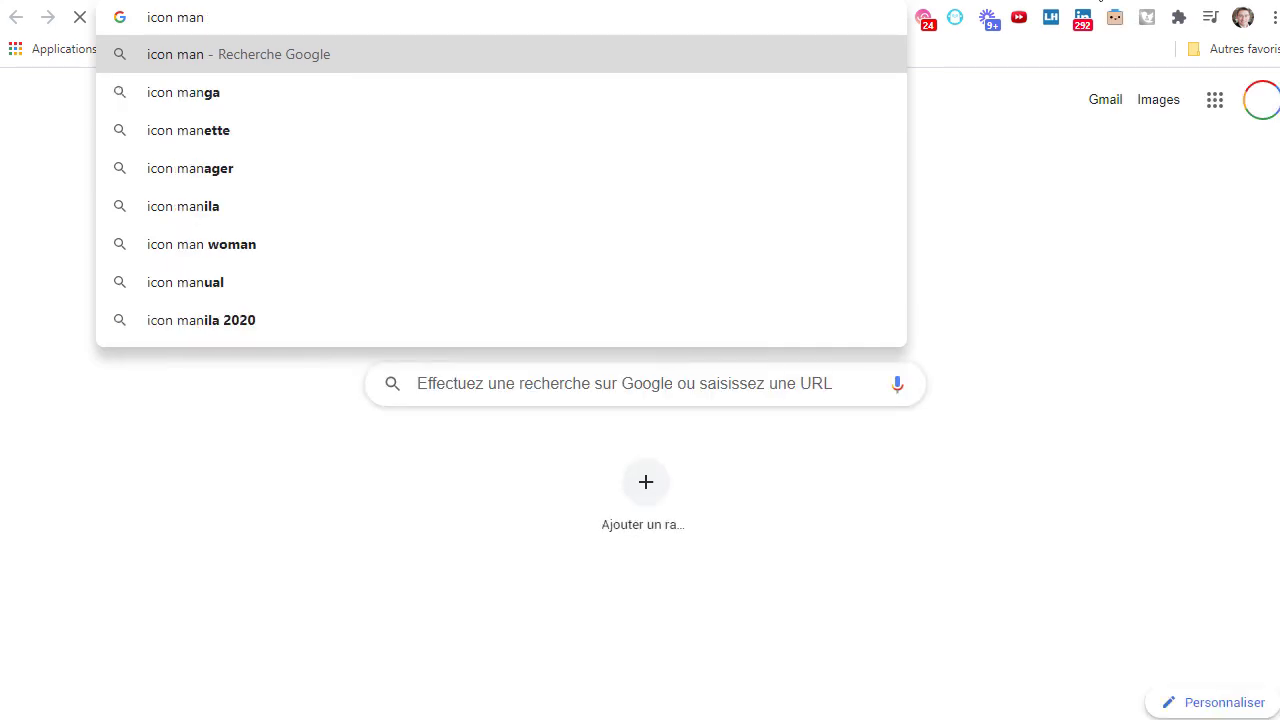
{"action": "key", "text": "Return"}
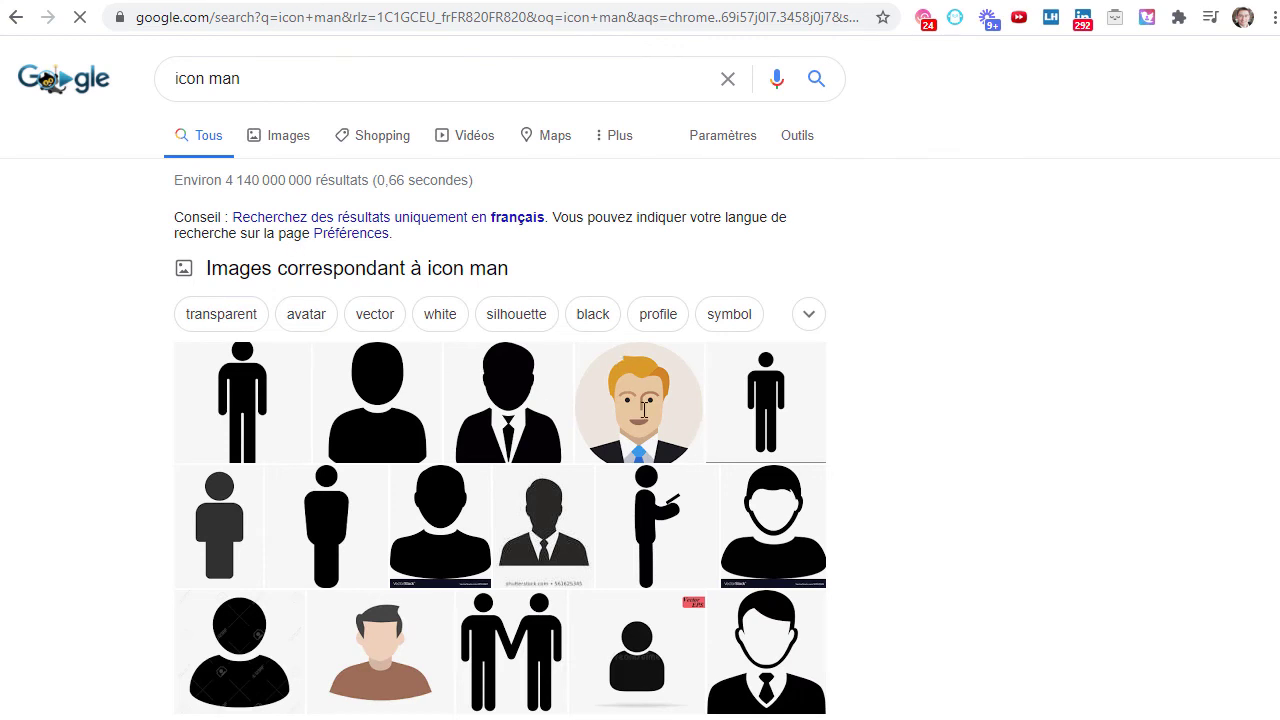
{"action": "left_click", "coordinate": [641, 418]}
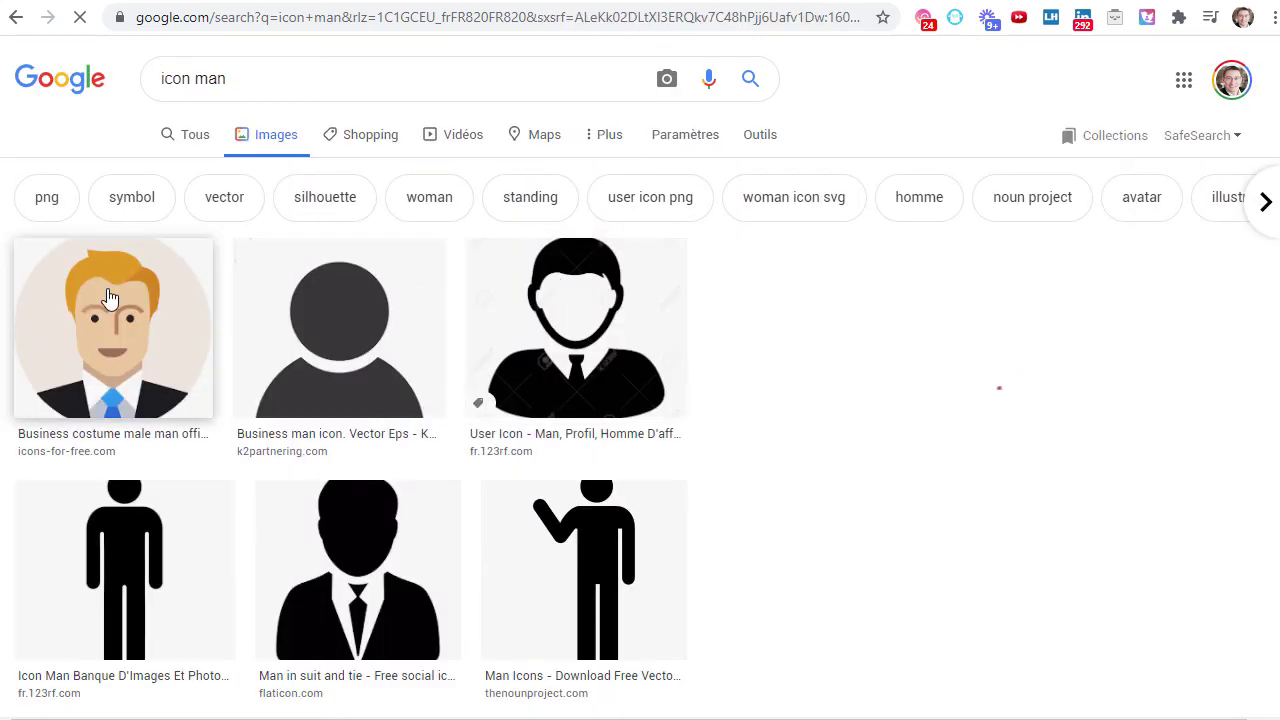
Save the blond businessman icon as téléchargement.png in the Bureau folder.
{"action": "right_click", "coordinate": [107, 289]}
{"action": "left_click", "coordinate": [194, 353]}
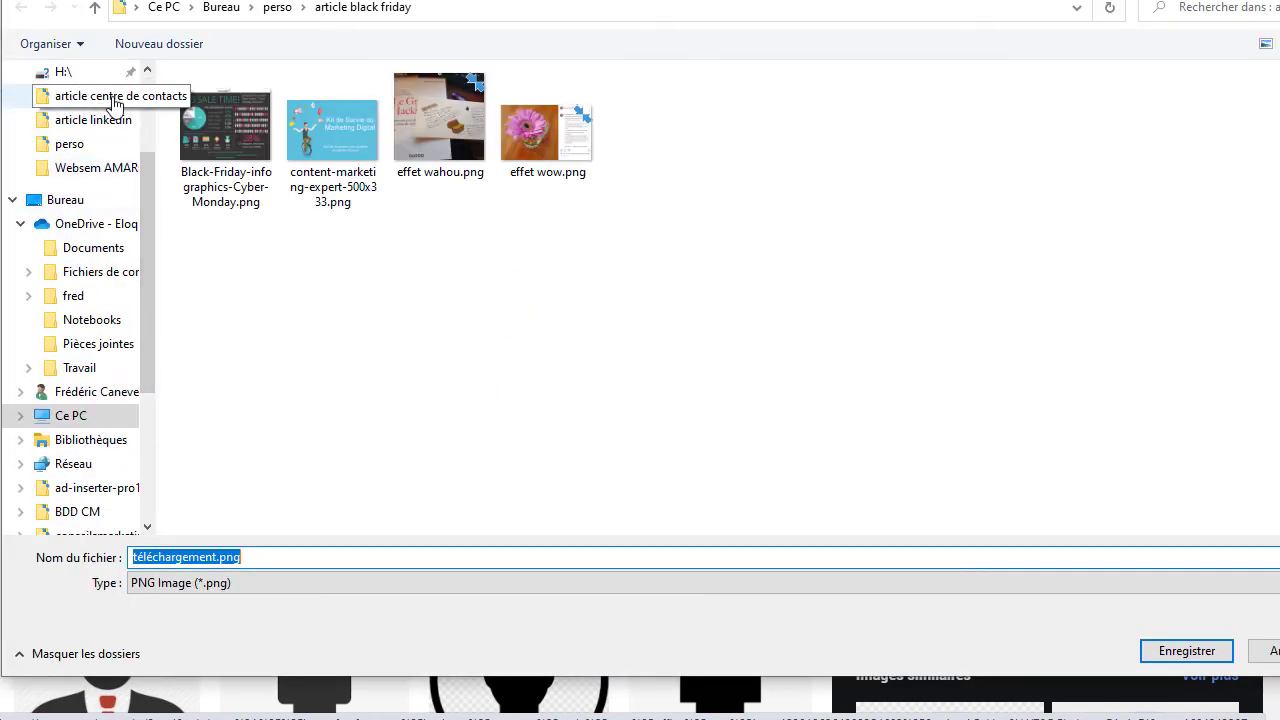
{"action": "left_click", "coordinate": [147, 106]}
{"action": "left_click", "coordinate": [78, 101]}
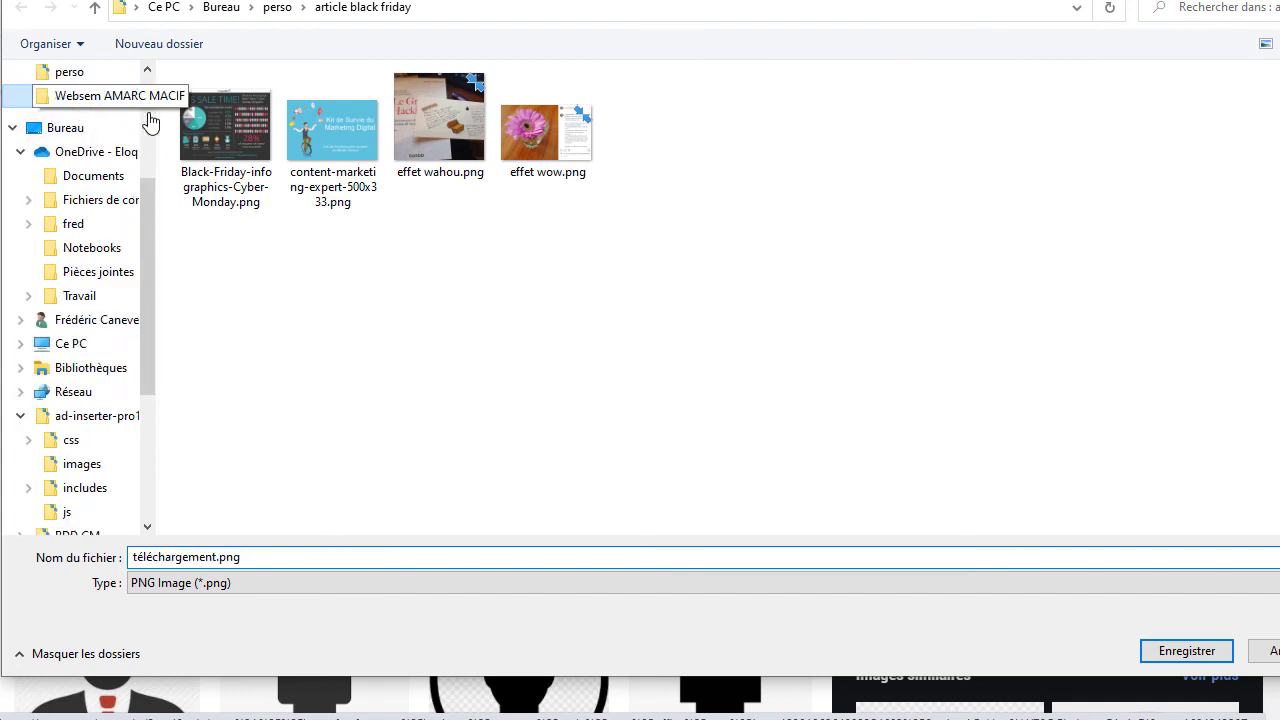
{"action": "left_click", "coordinate": [72, 103]}
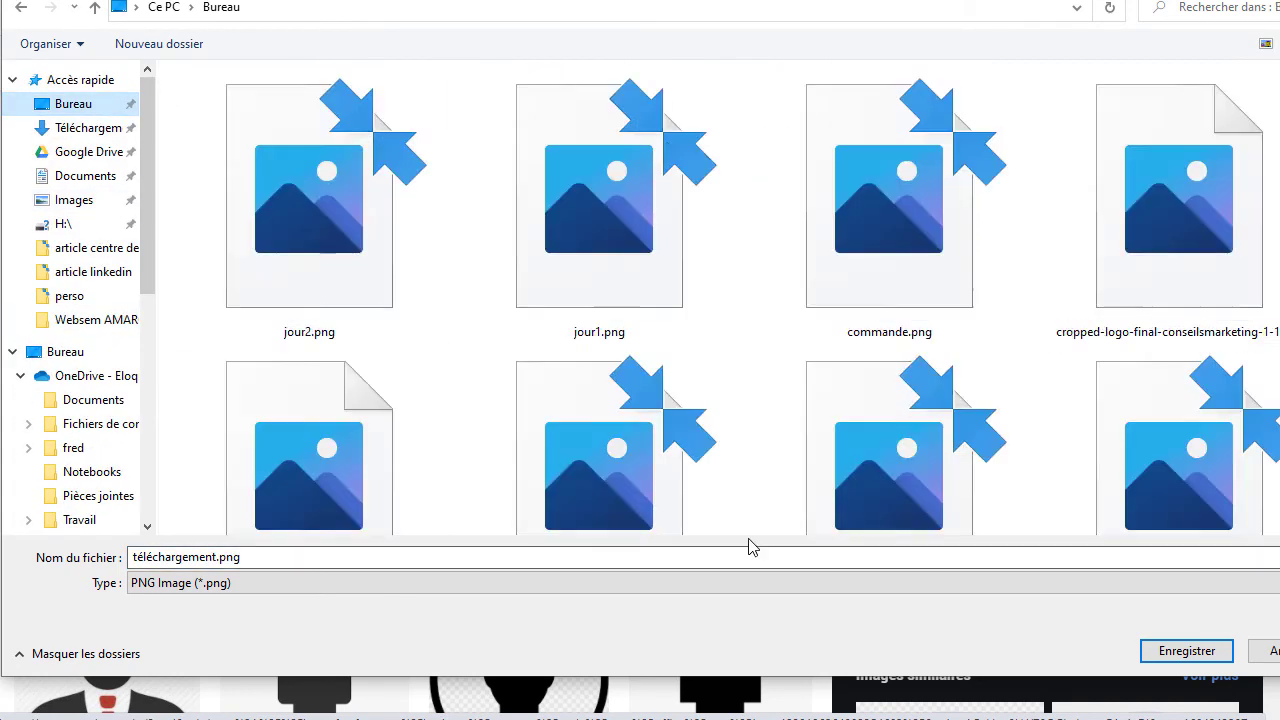
{"action": "left_click", "coordinate": [1186, 650]}
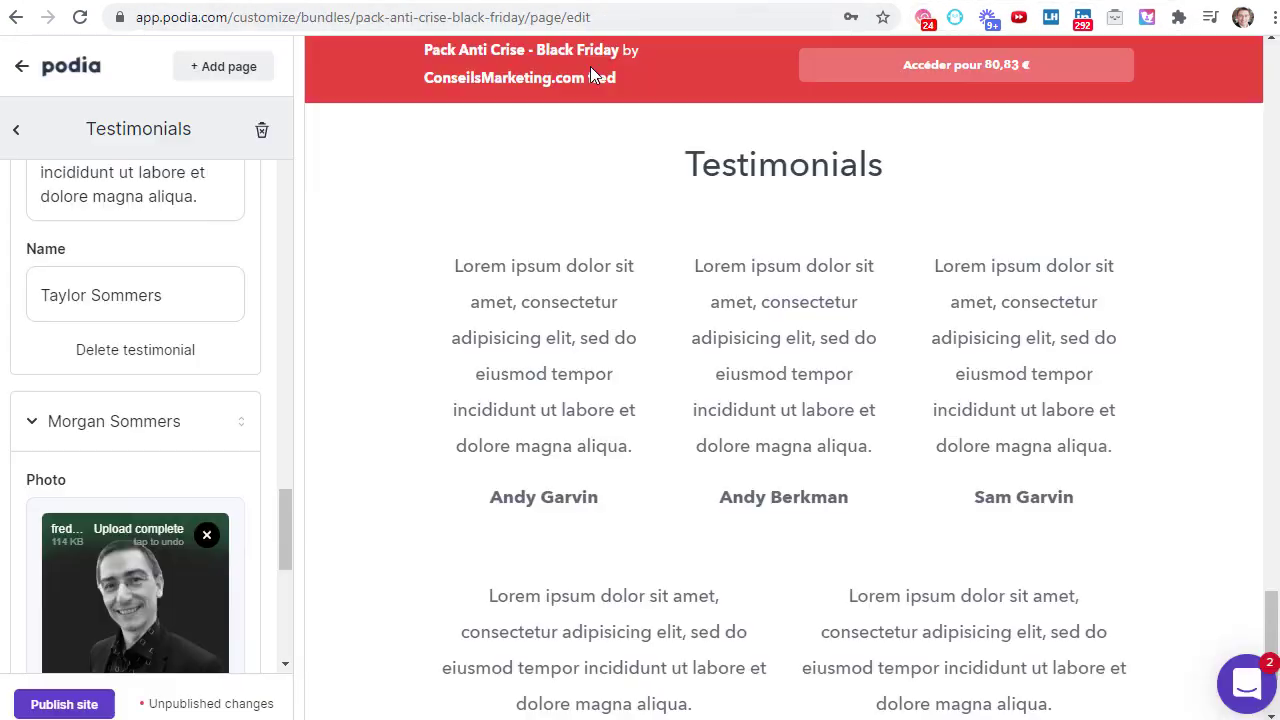
Add téléchargement.png as the fourth testimonial's photo and check both photos in the page preview.
{"action": "scroll", "coordinate": [200, 445], "scroll_direction": "down", "scroll_amount": 3}
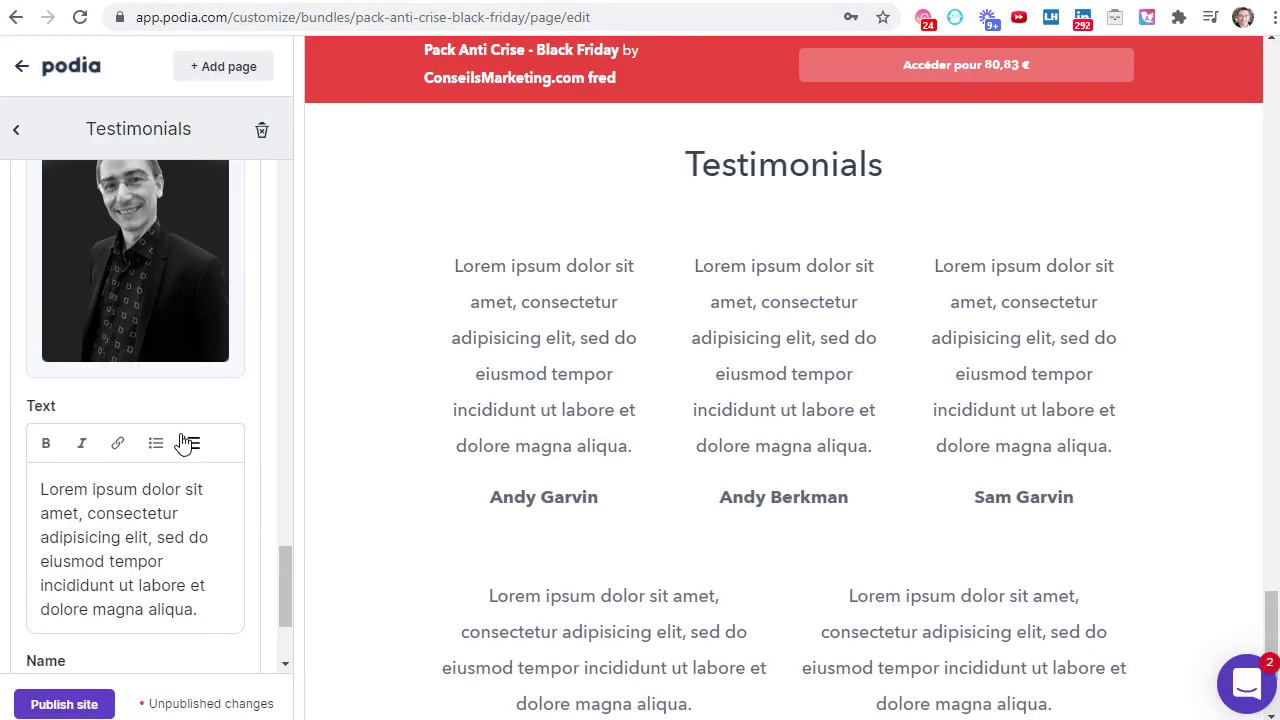
{"action": "scroll", "coordinate": [140, 355], "scroll_direction": "up", "scroll_amount": 7}
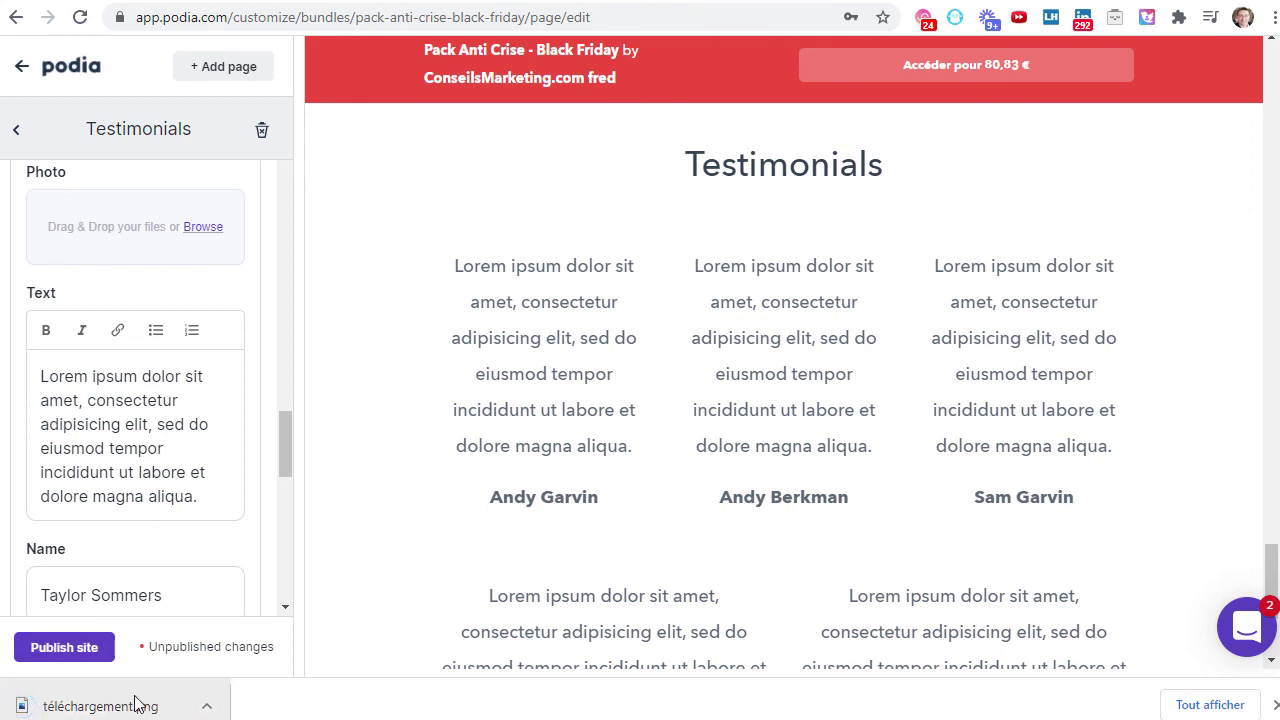
{"action": "left_click_drag", "start_coordinate": [92, 709], "coordinate": [129, 240]}
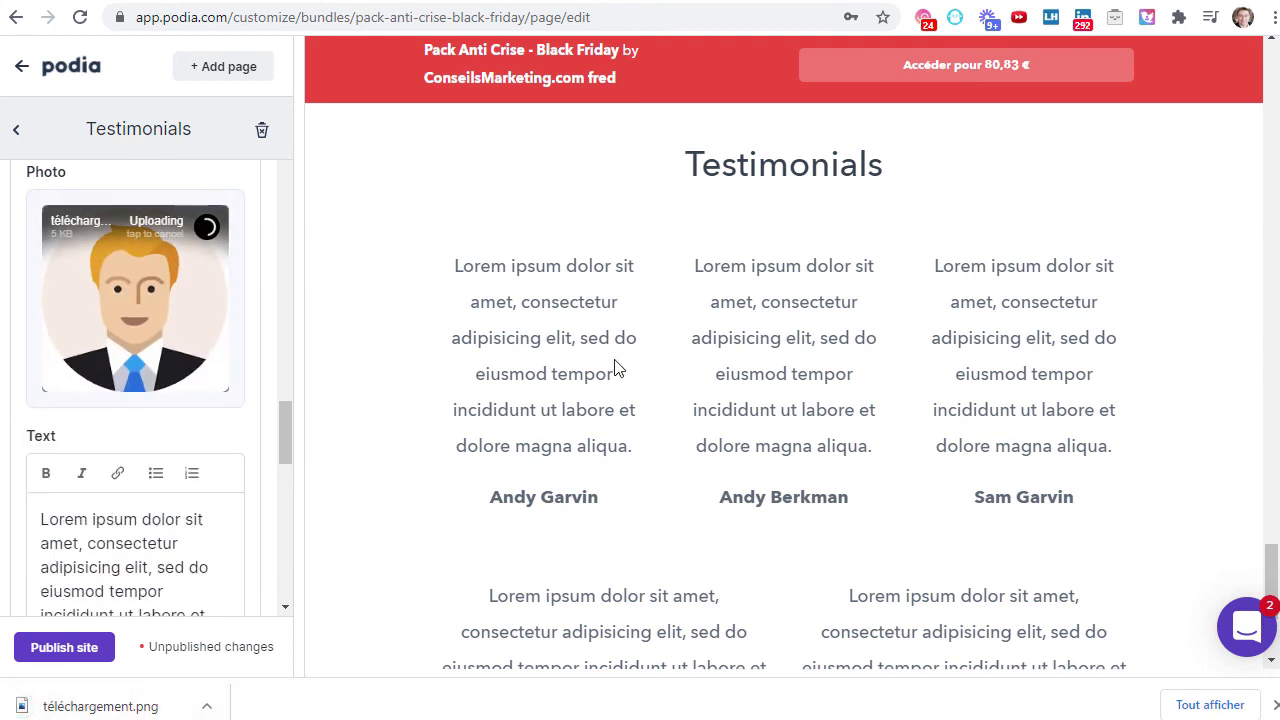
{"action": "scroll", "coordinate": [421, 541], "scroll_direction": "down", "scroll_amount": 2}
{"action": "scroll", "coordinate": [851, 494], "scroll_direction": "down", "scroll_amount": 2}
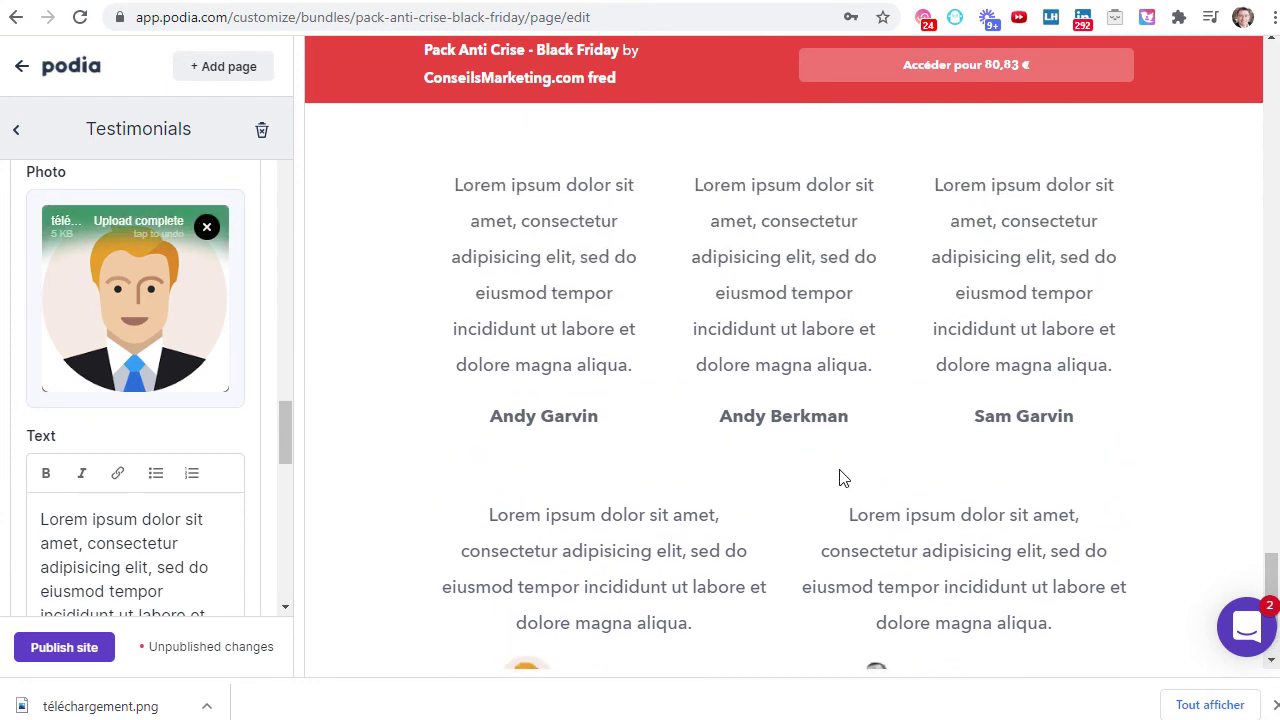
{"action": "scroll", "coordinate": [150, 494], "scroll_direction": "down", "scroll_amount": 3}
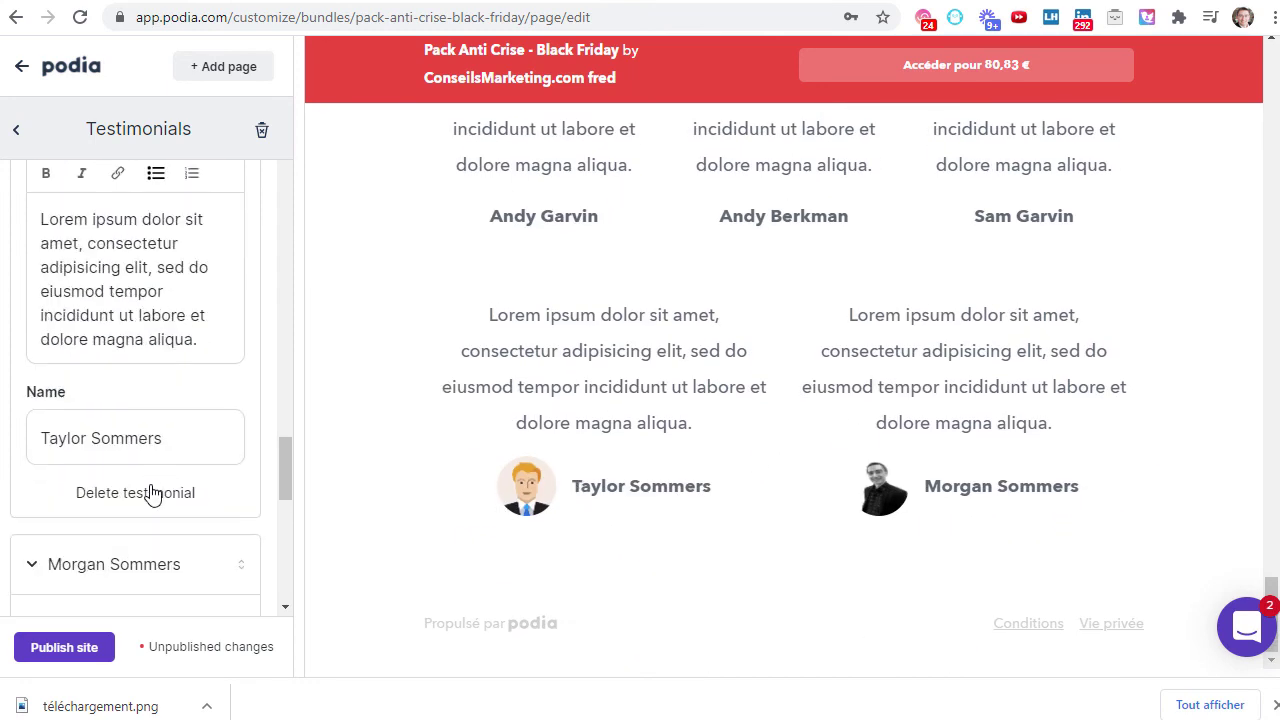
Reorder the testimonials so the portrait-photo one comes first and the businessman-icon one second.
{"action": "left_click_drag", "start_coordinate": [156, 445], "coordinate": [22, 440]}
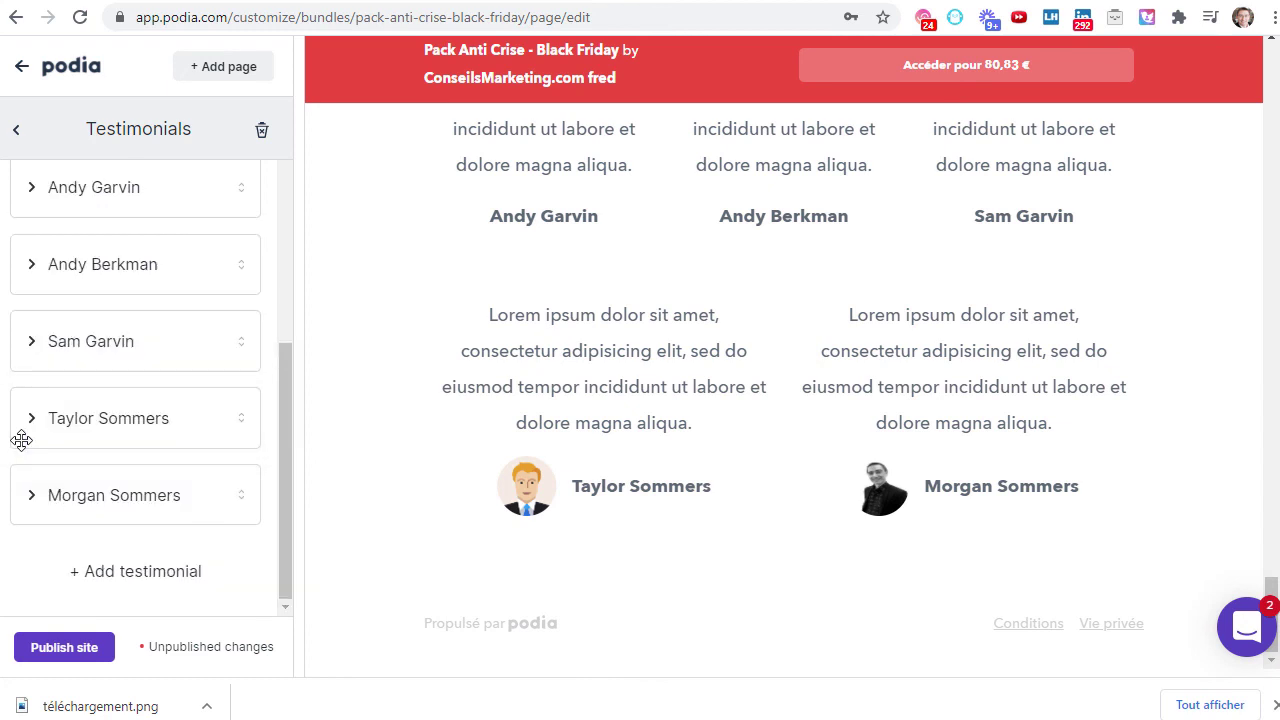
{"action": "scroll", "coordinate": [114, 408], "scroll_direction": "up", "scroll_amount": 2}
{"action": "scroll", "coordinate": [117, 408], "scroll_direction": "down", "scroll_amount": 1}
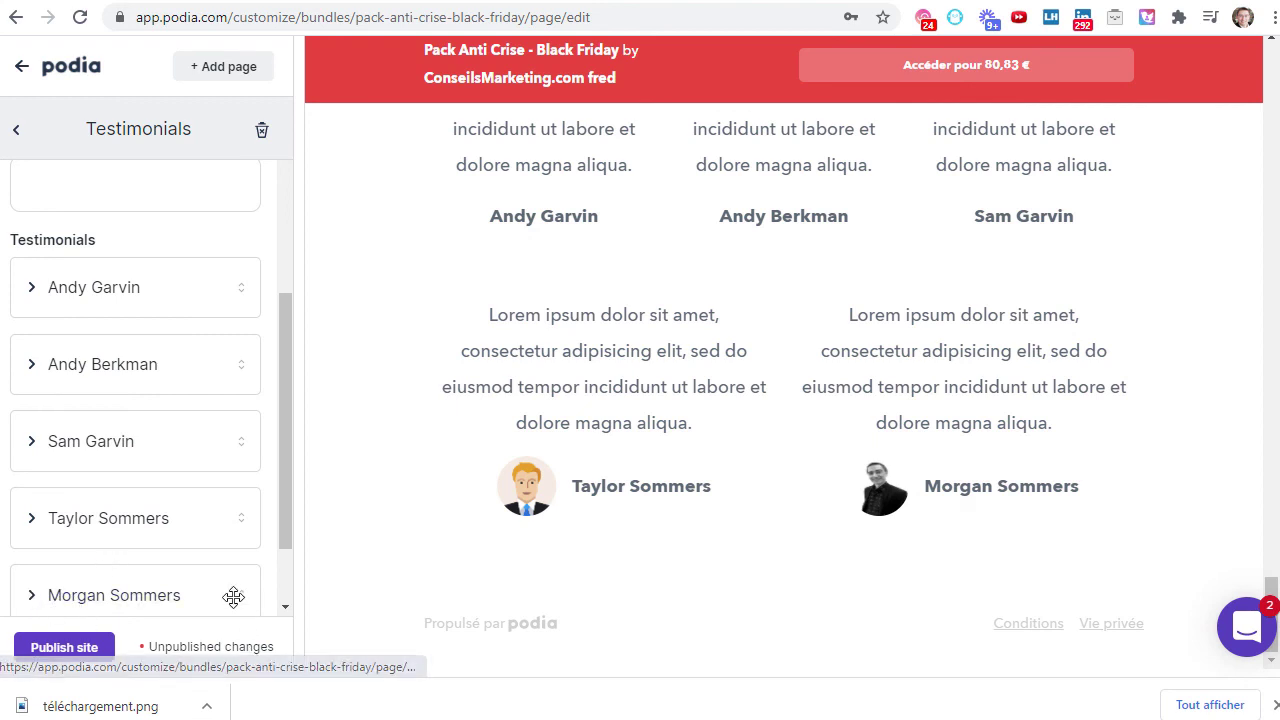
{"action": "left_click_drag", "start_coordinate": [234, 594], "coordinate": [236, 280]}
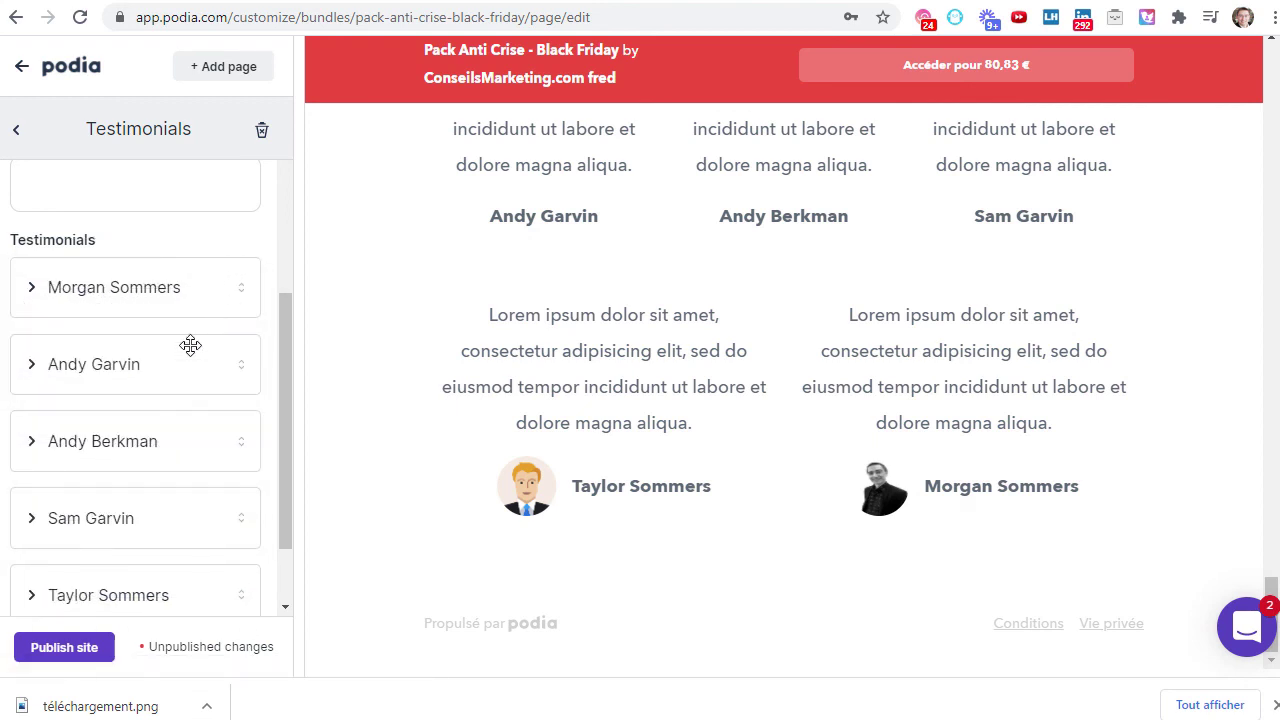
{"action": "left_click_drag", "start_coordinate": [157, 604], "coordinate": [146, 368]}
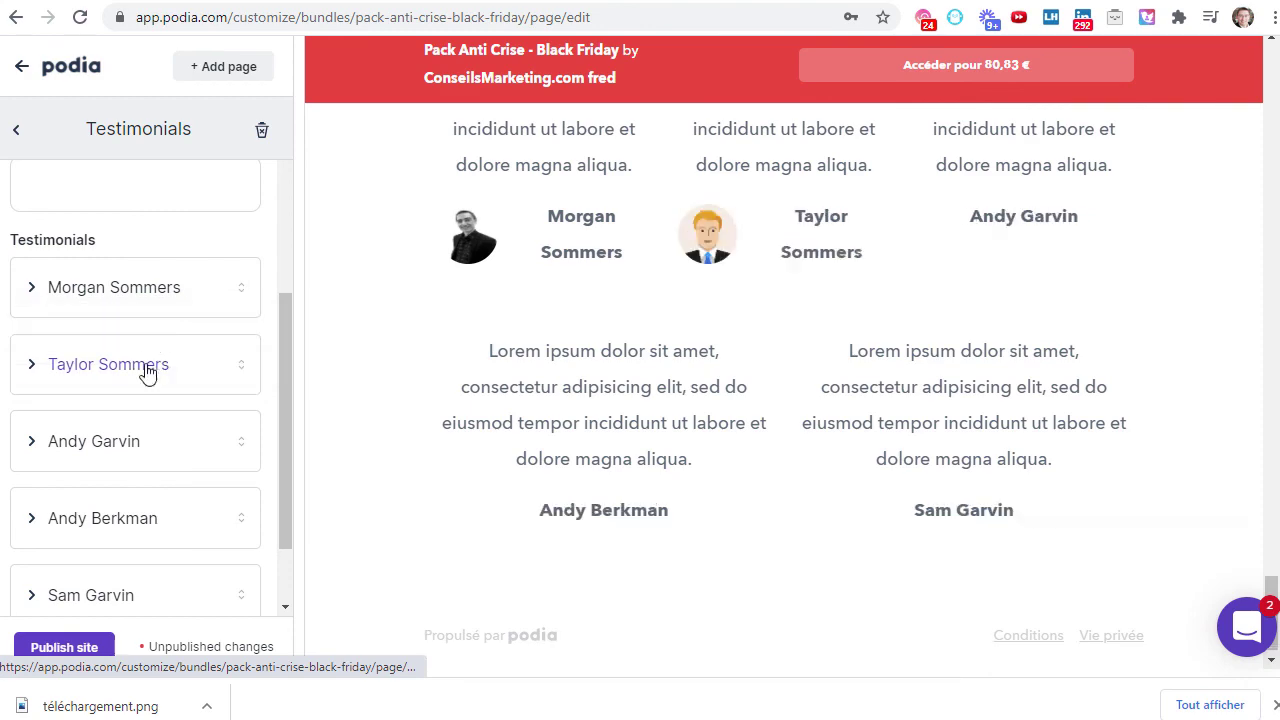
Return to the list of page sections and move the Testimonials section between Product banner and Table of contents.
{"action": "left_click", "coordinate": [18, 130]}
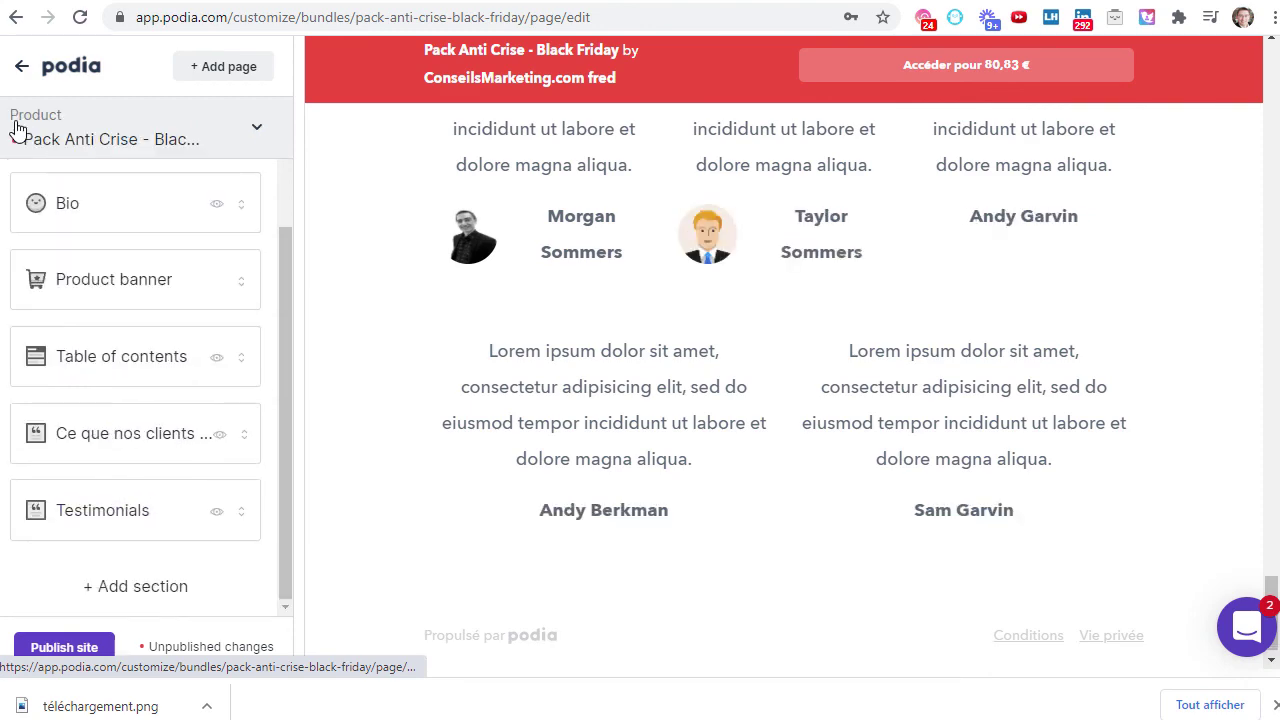
{"action": "scroll", "coordinate": [580, 391], "scroll_direction": "up", "scroll_amount": 10}
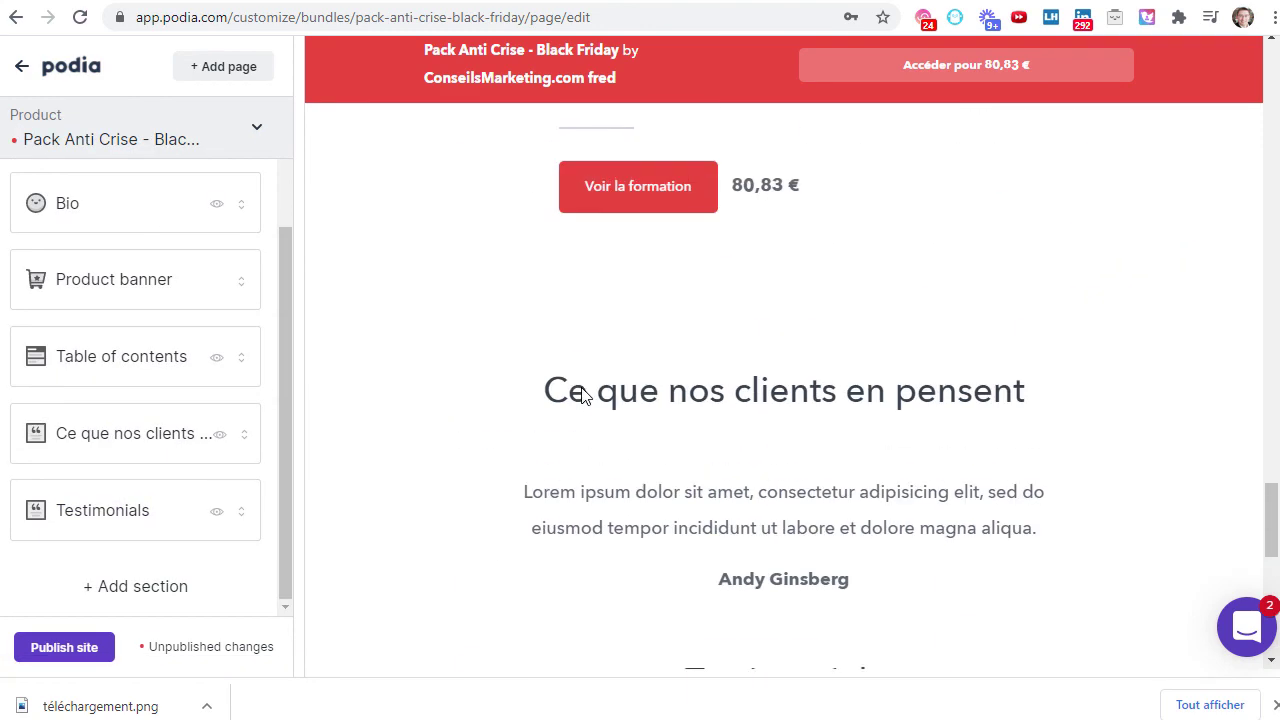
{"action": "scroll", "coordinate": [582, 393], "scroll_direction": "up", "scroll_amount": 10}
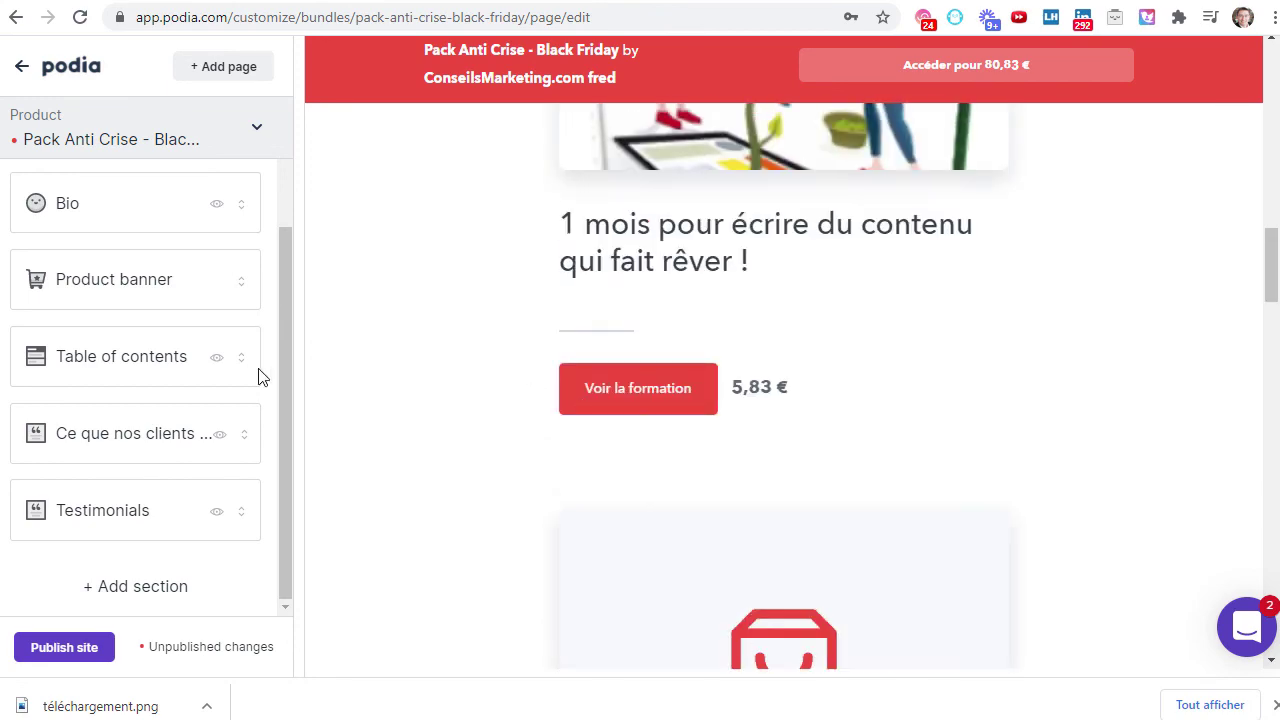
{"action": "left_click_drag", "start_coordinate": [104, 532], "coordinate": [123, 366]}
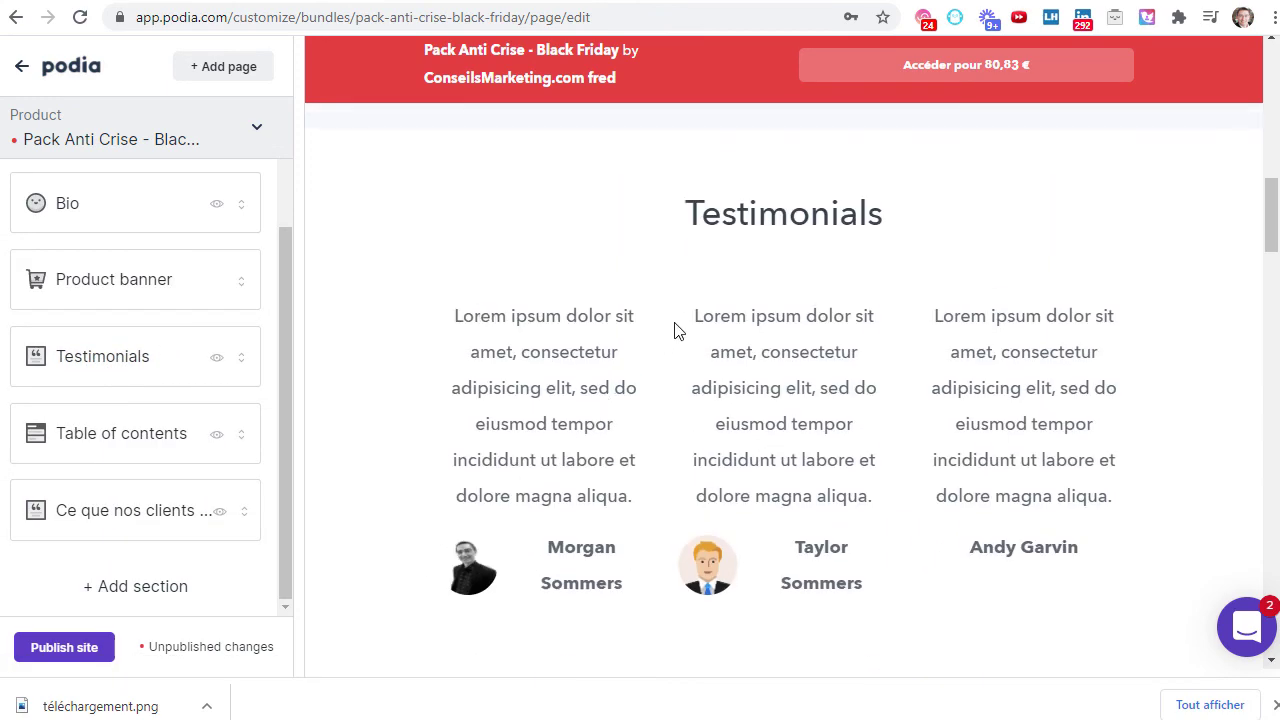
{"action": "scroll", "coordinate": [679, 331], "scroll_direction": "up", "scroll_amount": 5}
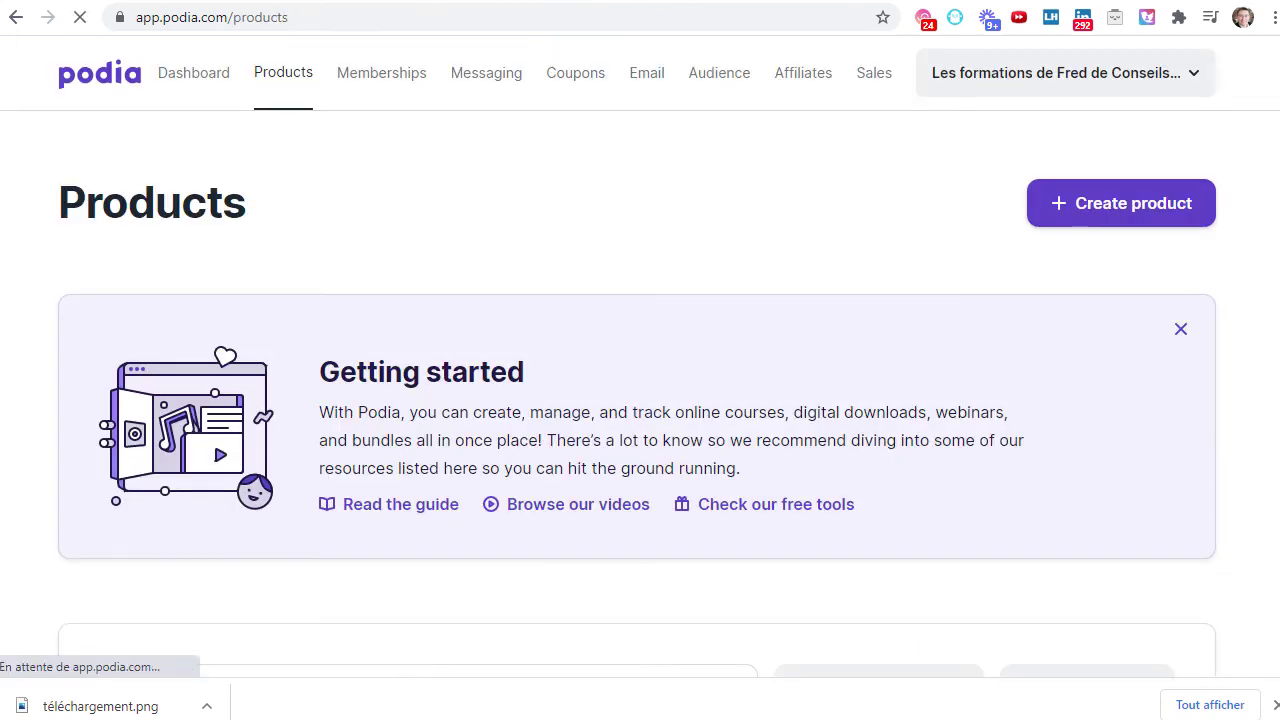